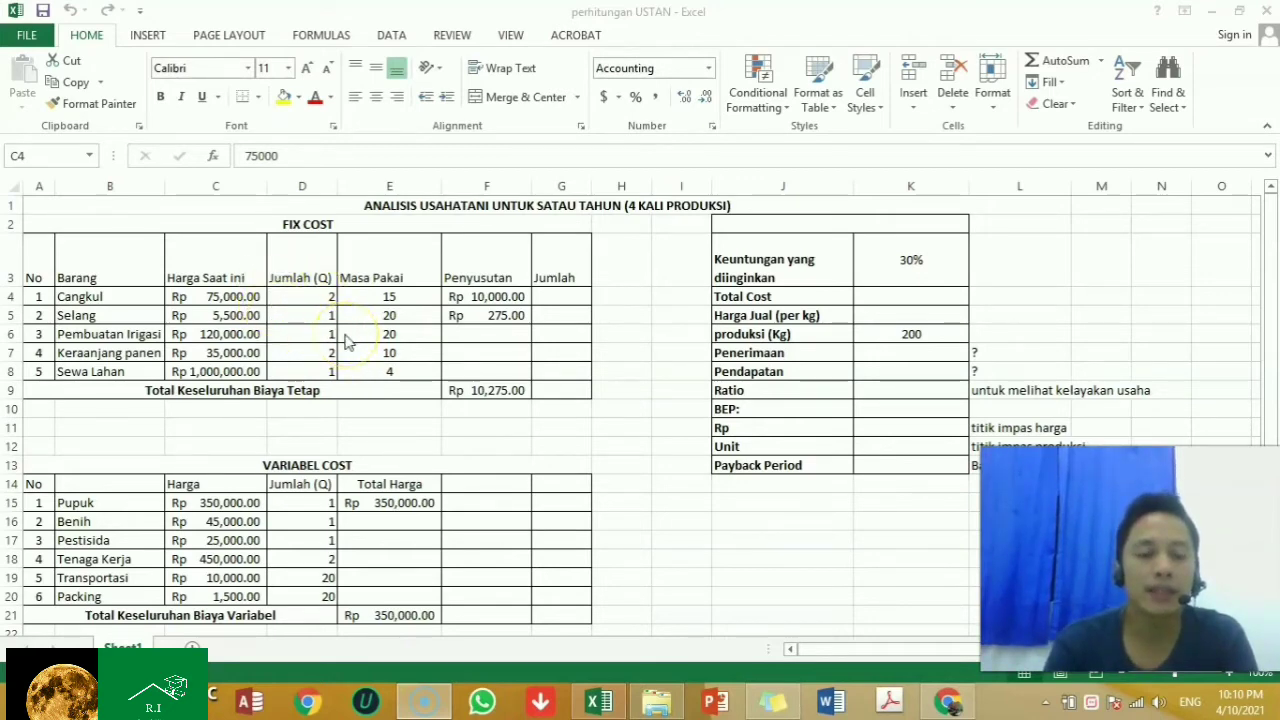
Clear Selang's depreciation in F5 and open Cangkul's formula =D4/E4*C4 in F4.
click(487, 315)
key(Delete)
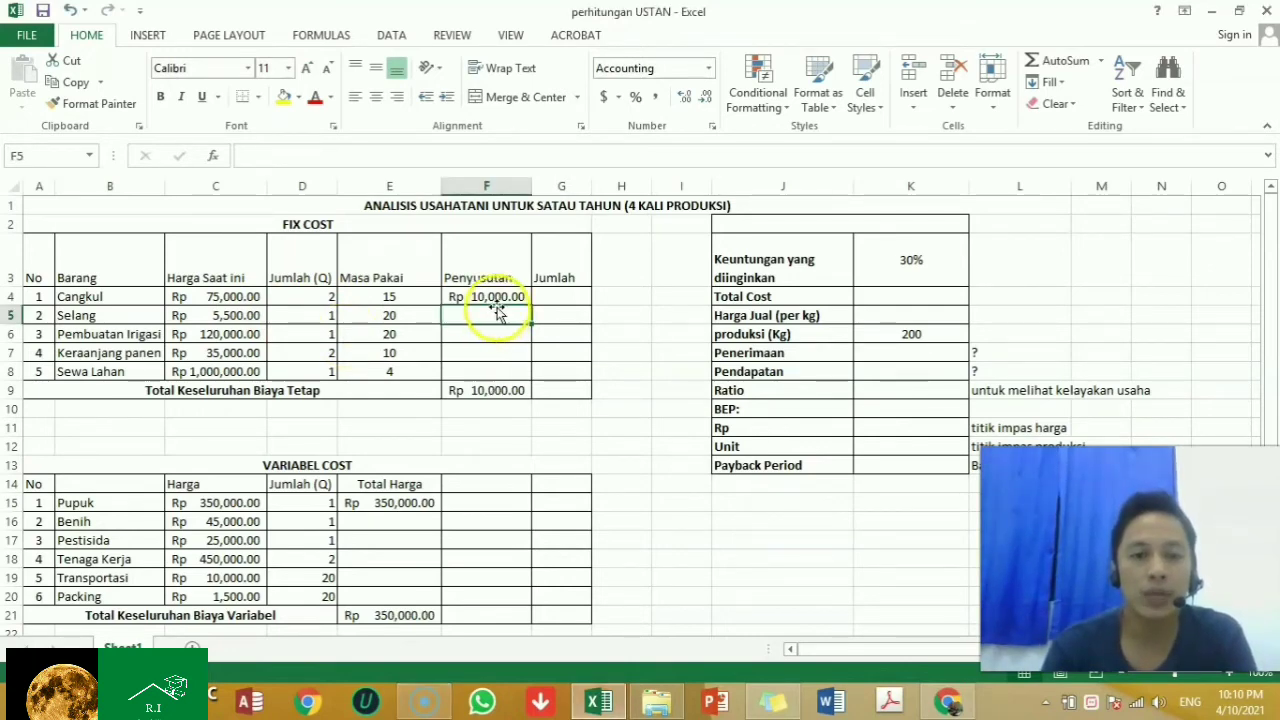
click(495, 297)
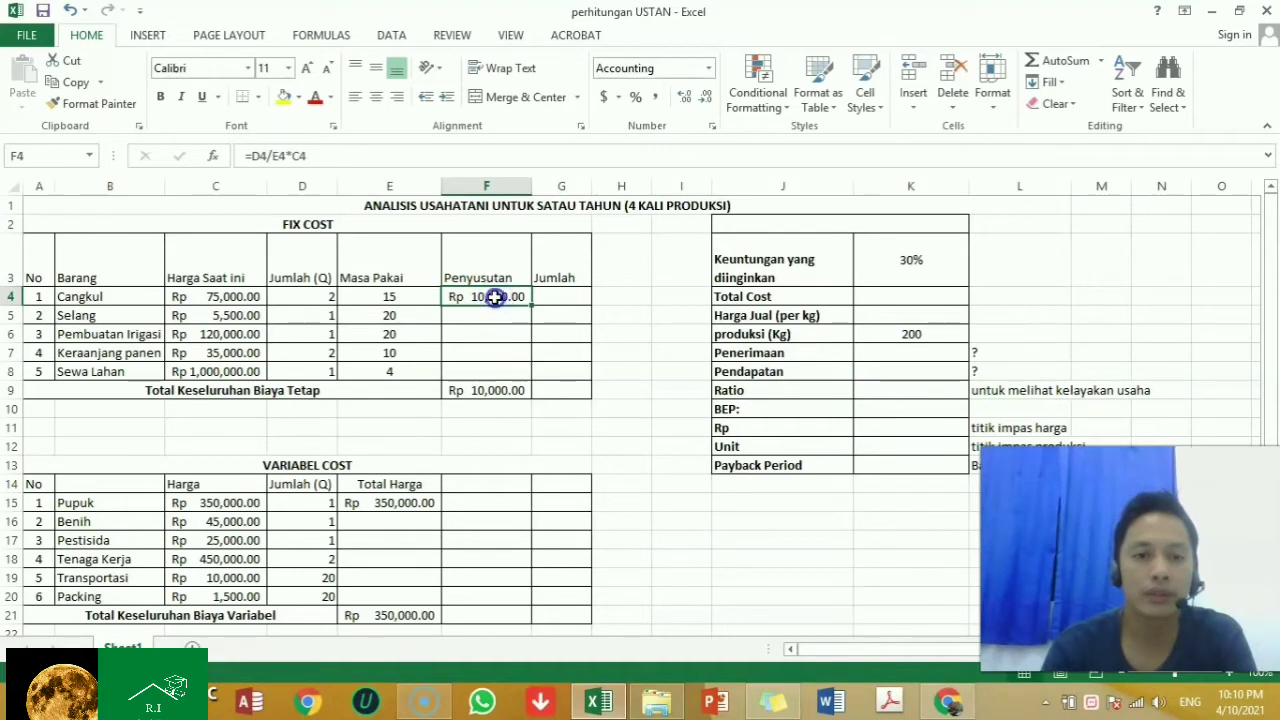
double_click(495, 297)
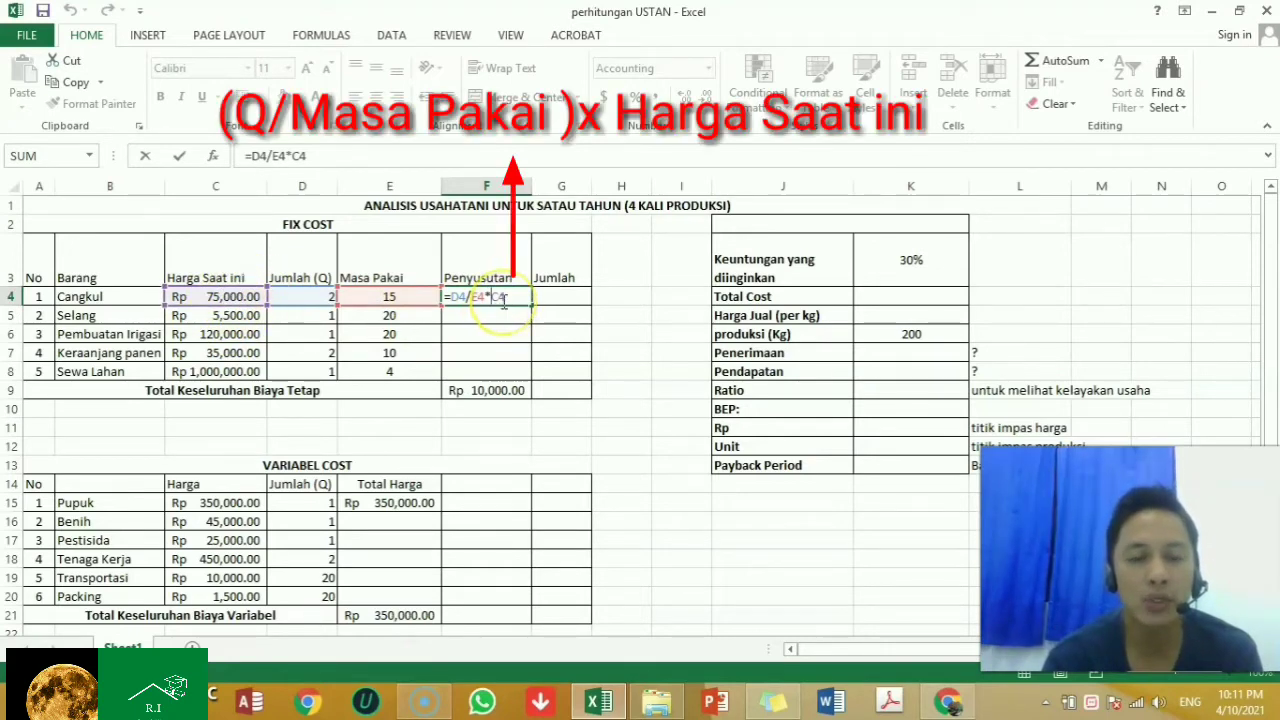
Confirm Cangkul's formula and enter Selang's depreciation =D5/E5*C5 in F5.
key(Return)
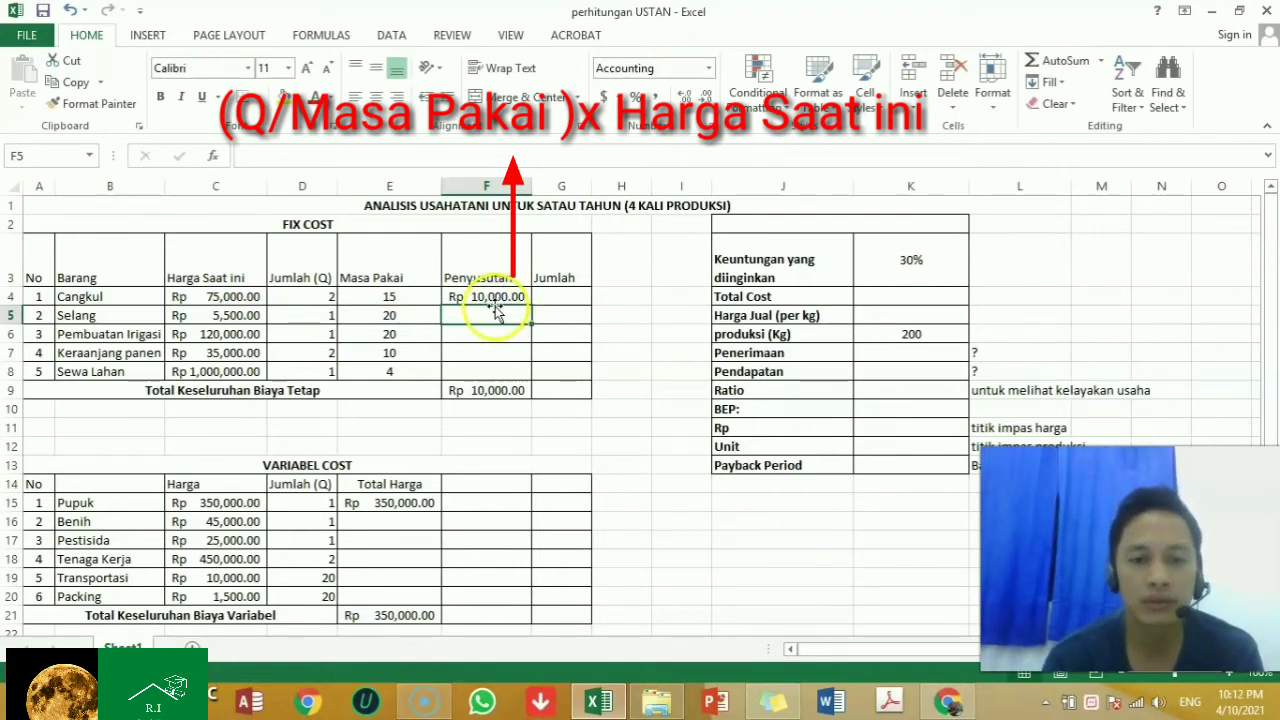
click(494, 313)
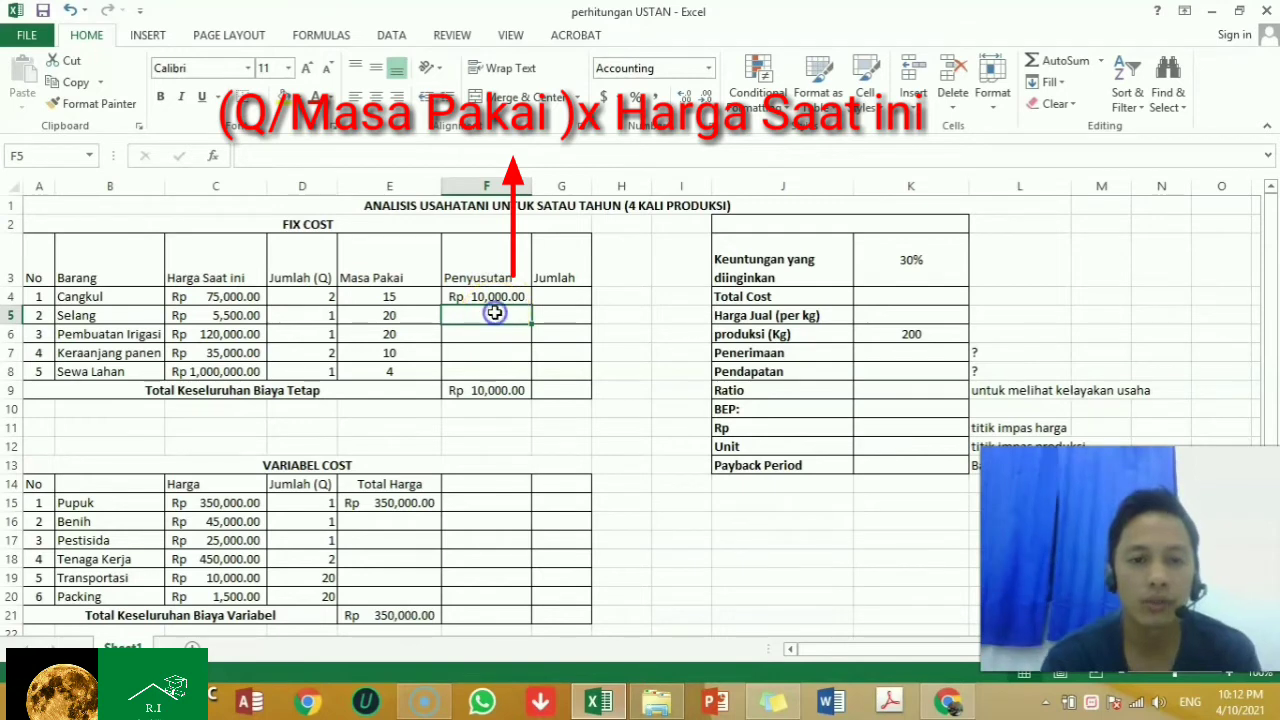
text(=)
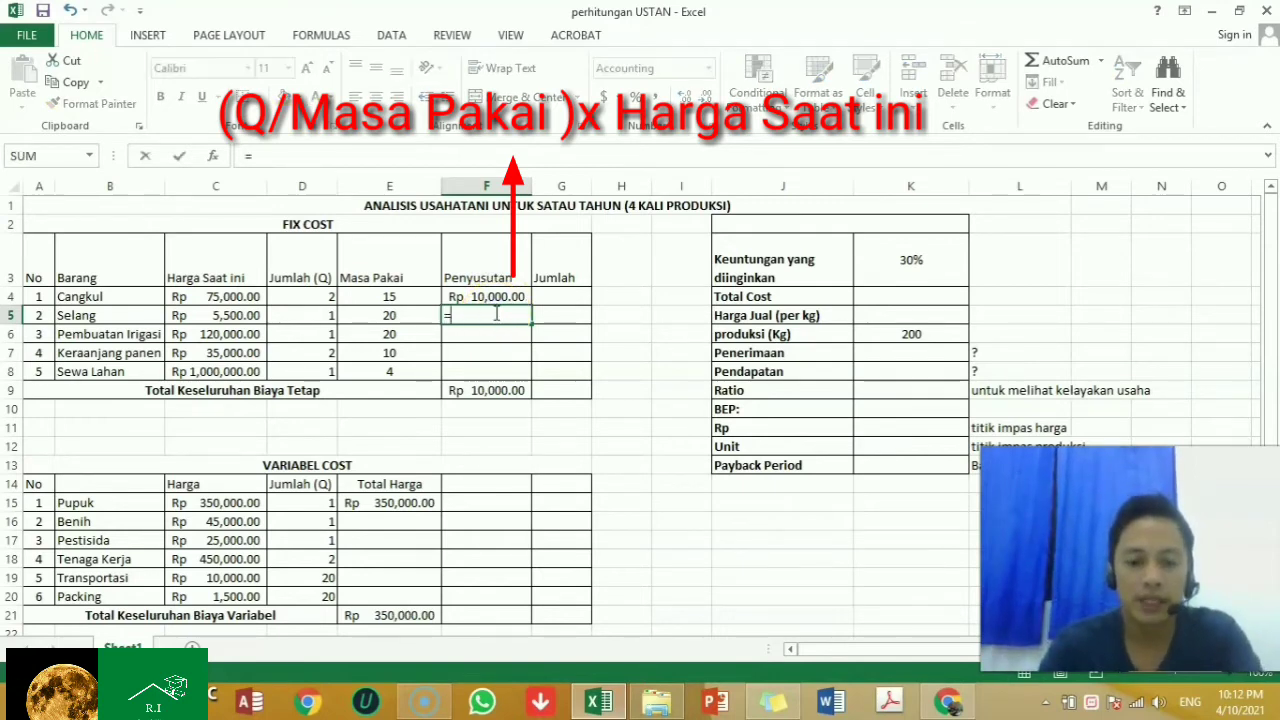
click(318, 314)
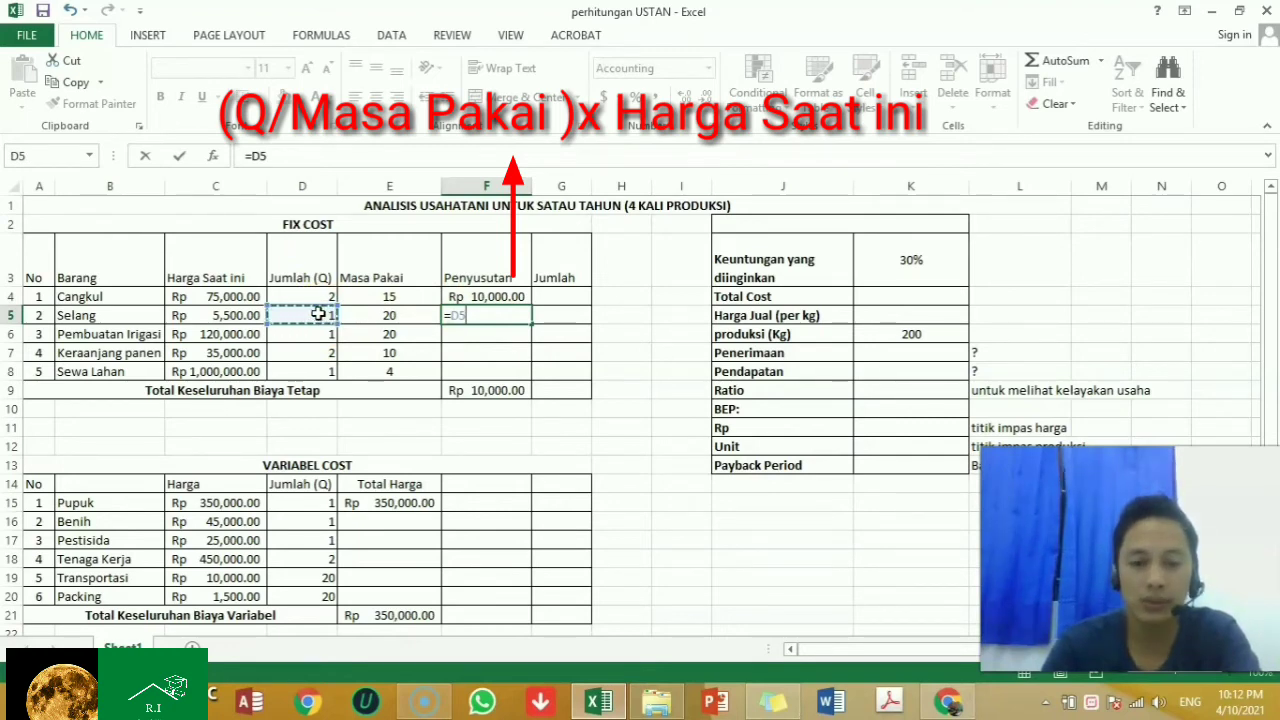
text(/)
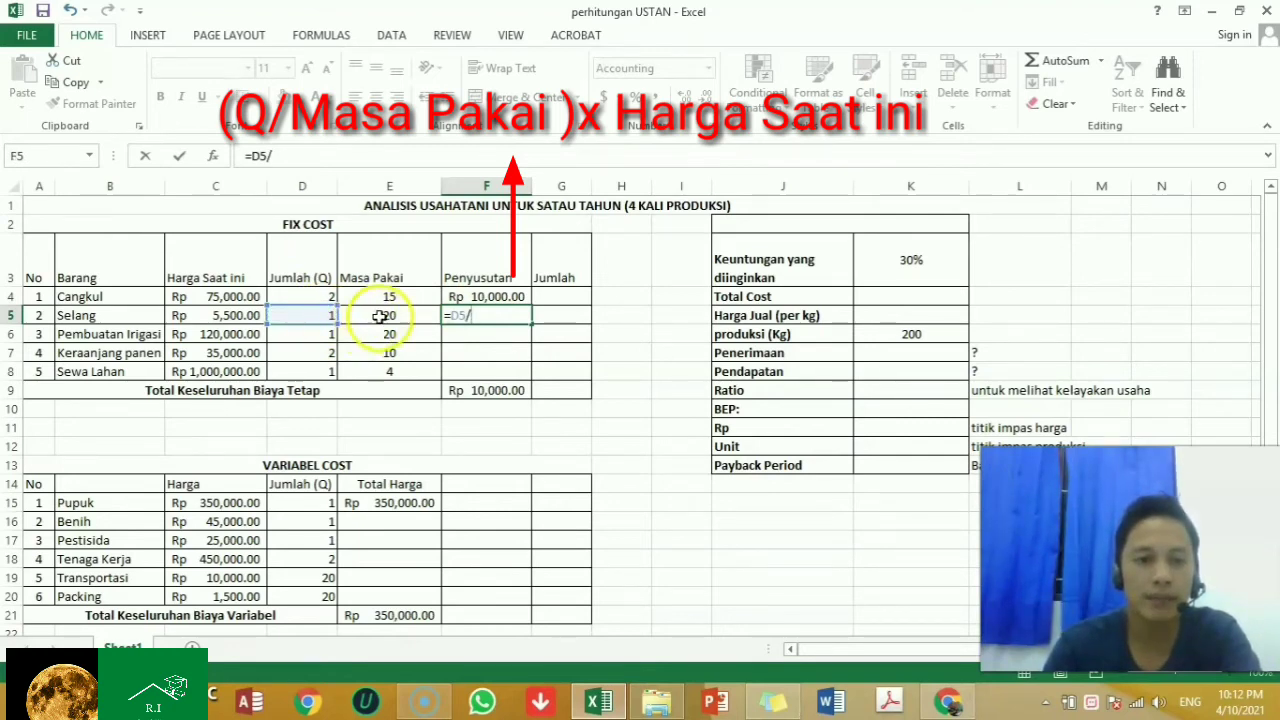
click(382, 316)
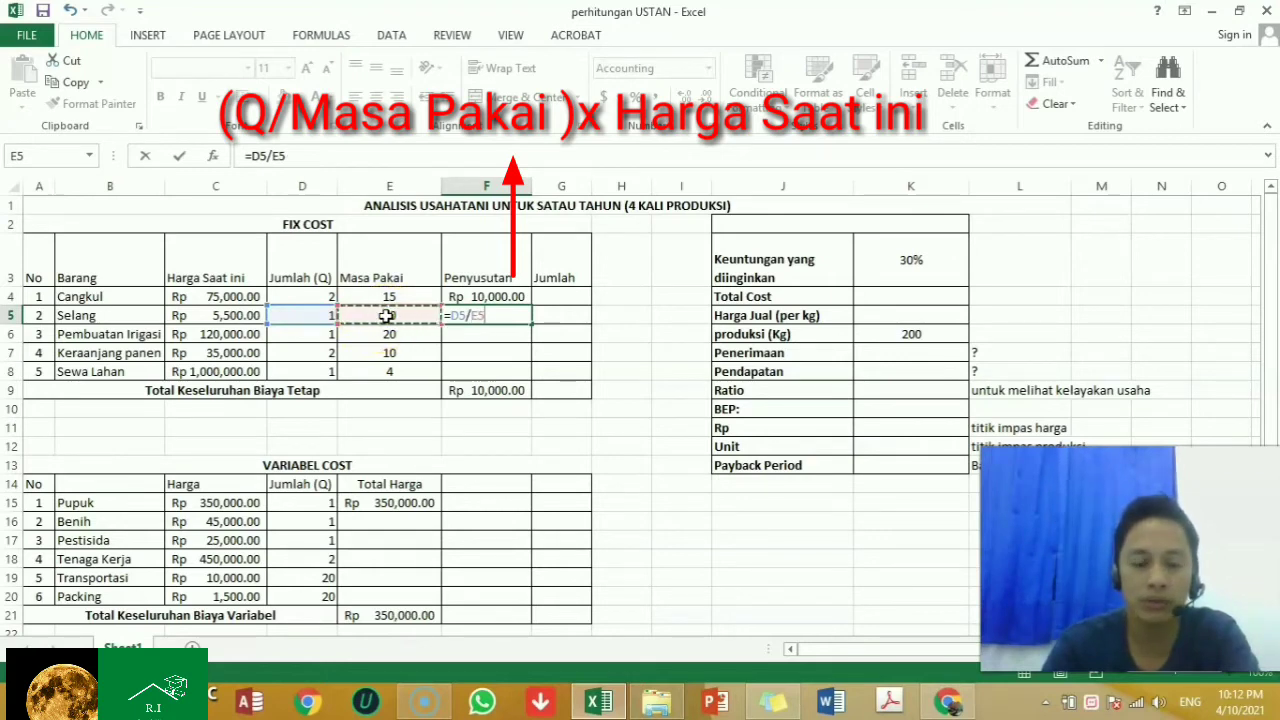
text(*)
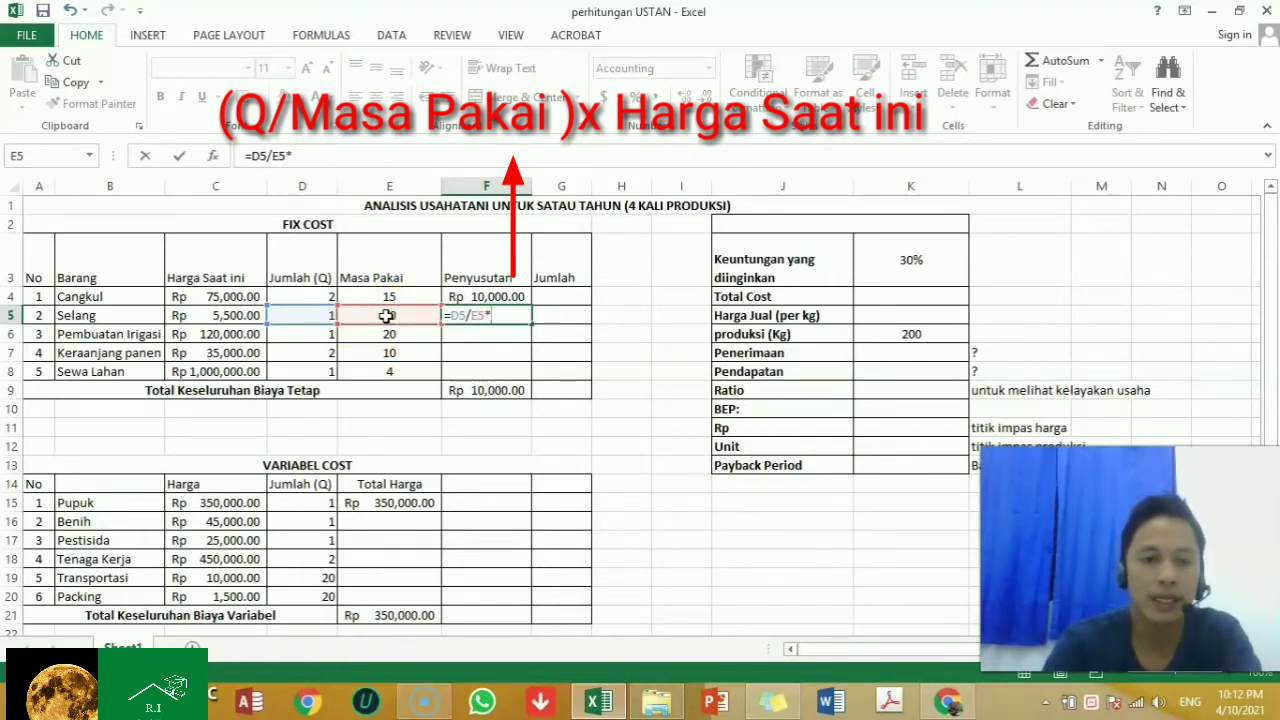
click(243, 316)
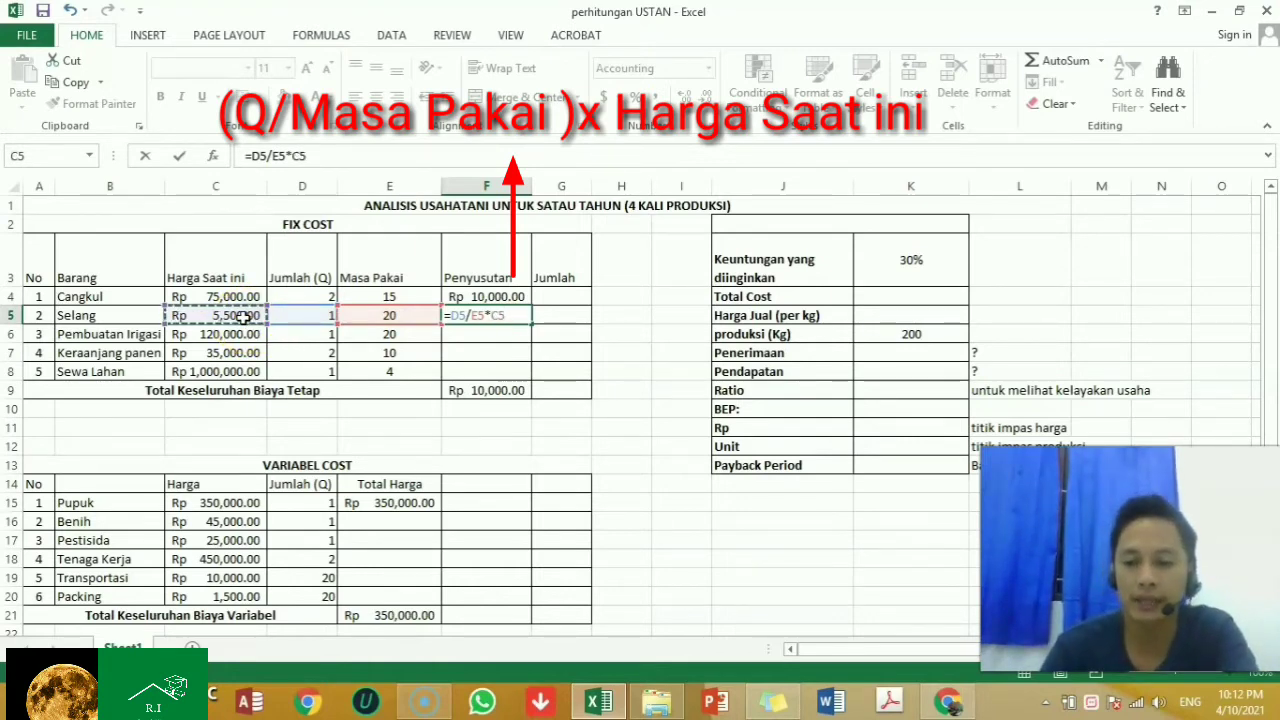
key(Return)
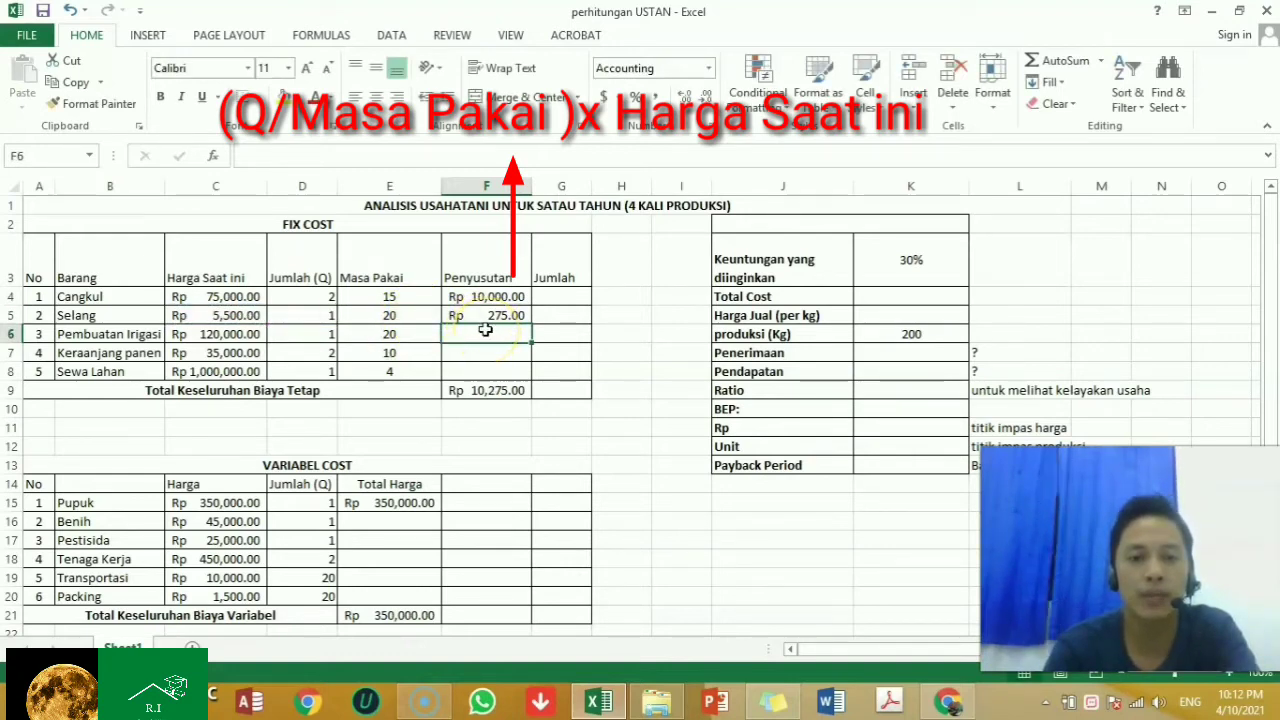
Copy the depreciation formula down through F8 for a fixed-cost total of Rp 273,275.00.
click(495, 315)
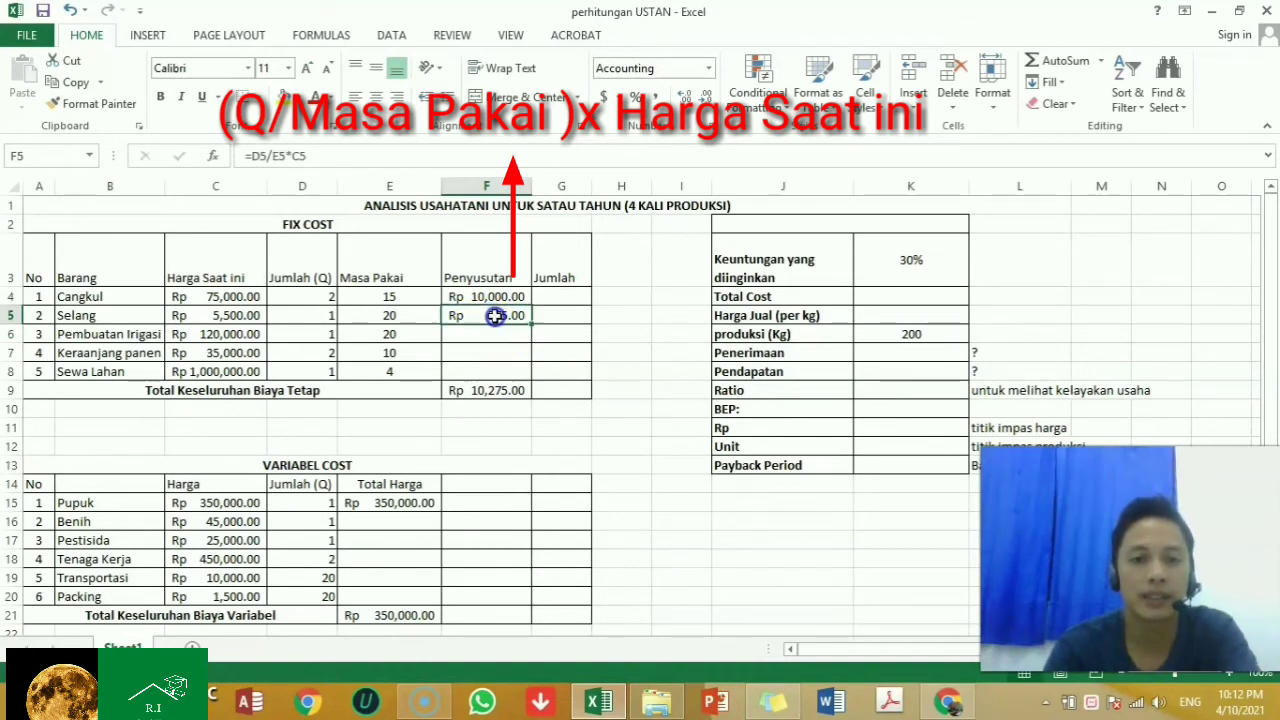
drag(532, 325, 523, 378)
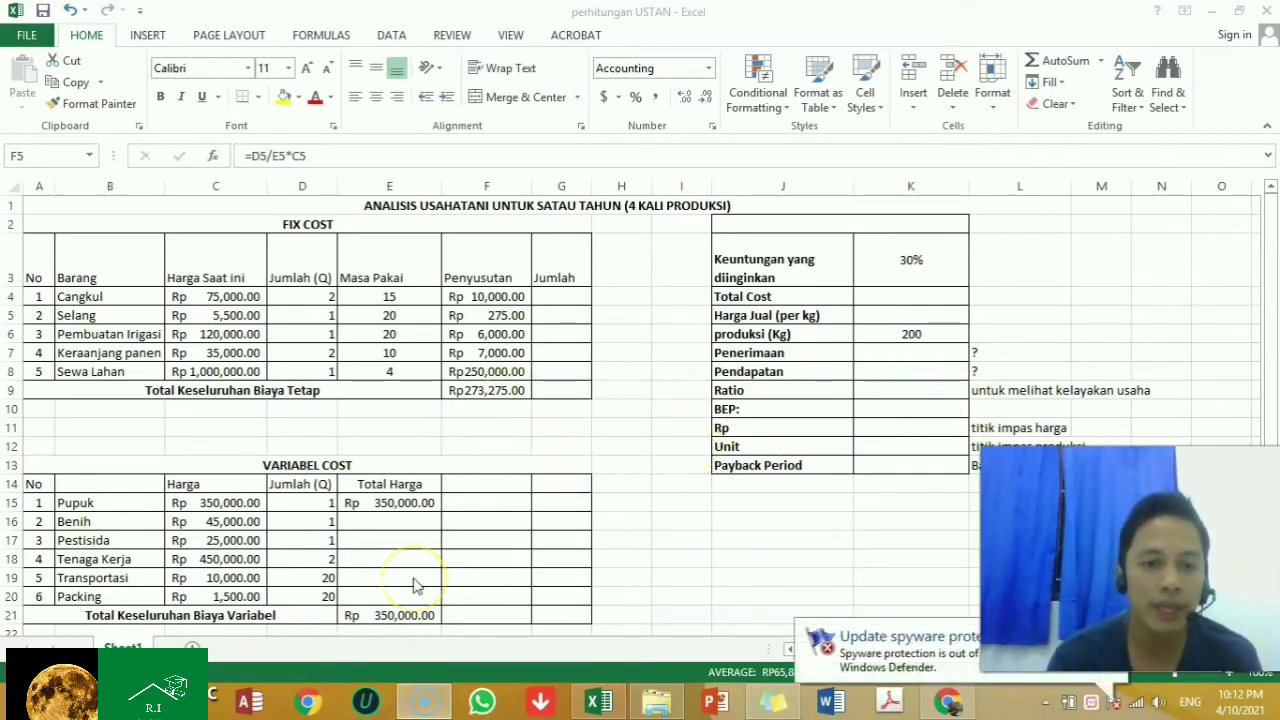
double_click(390, 503)
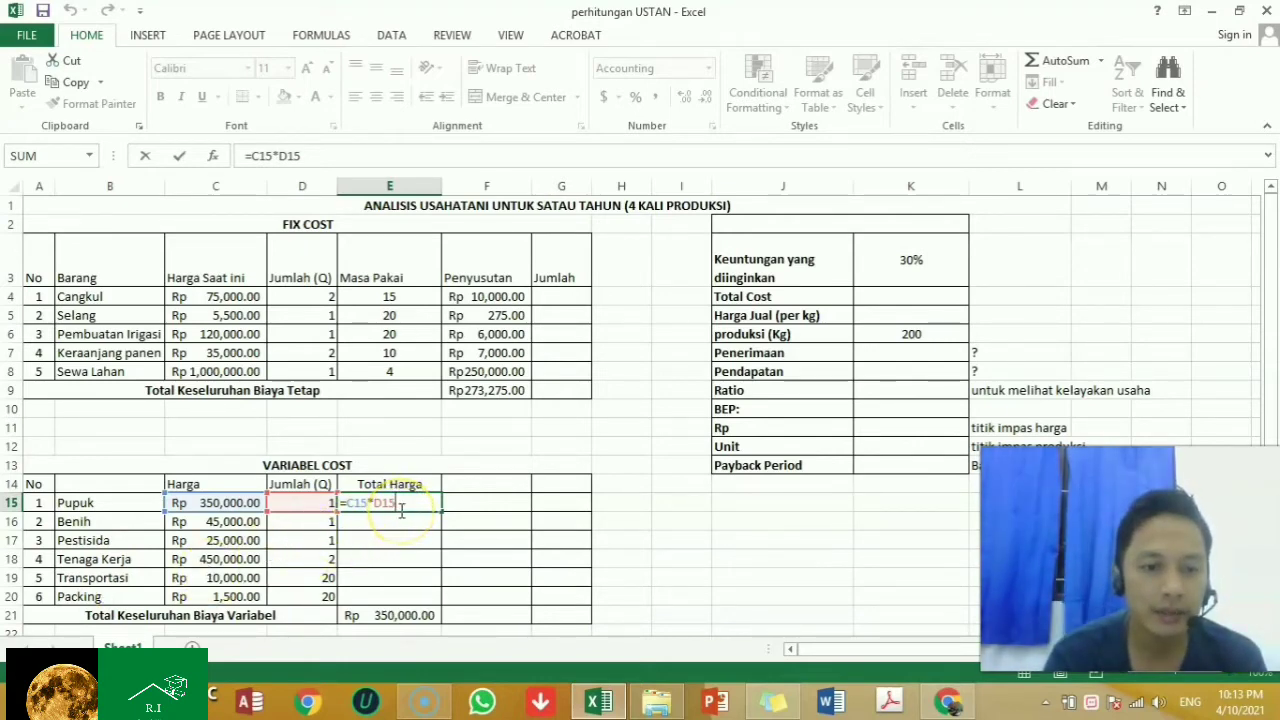
Confirm Pupuk's =C15*D15, enter Benih's =C16*D16, and fill Total Harga down to E20.
key(Return)
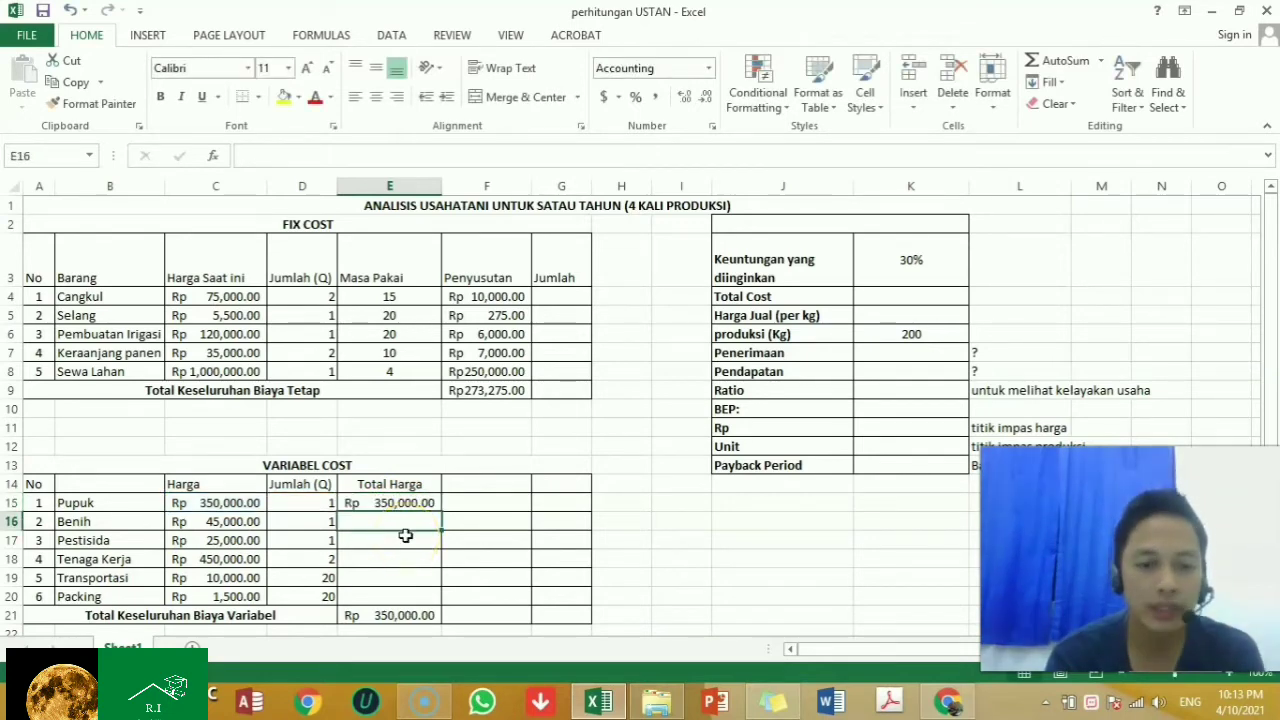
click(414, 502)
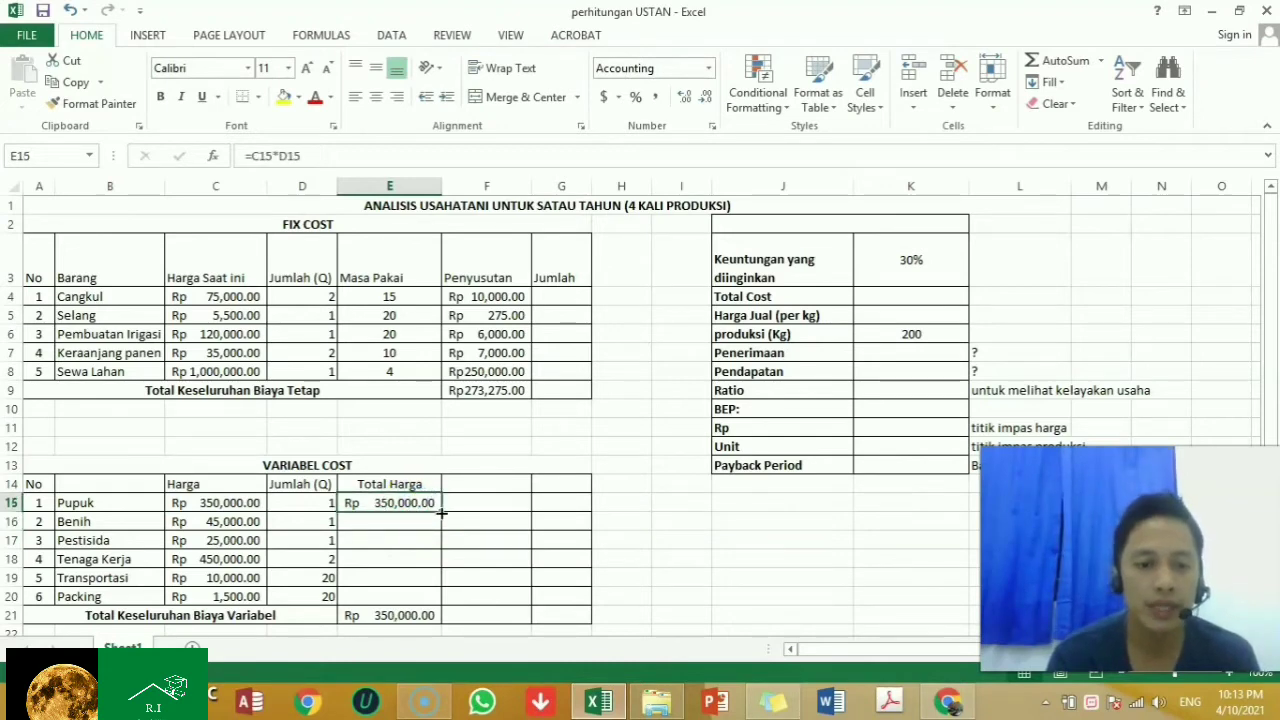
click(429, 521)
text(=)
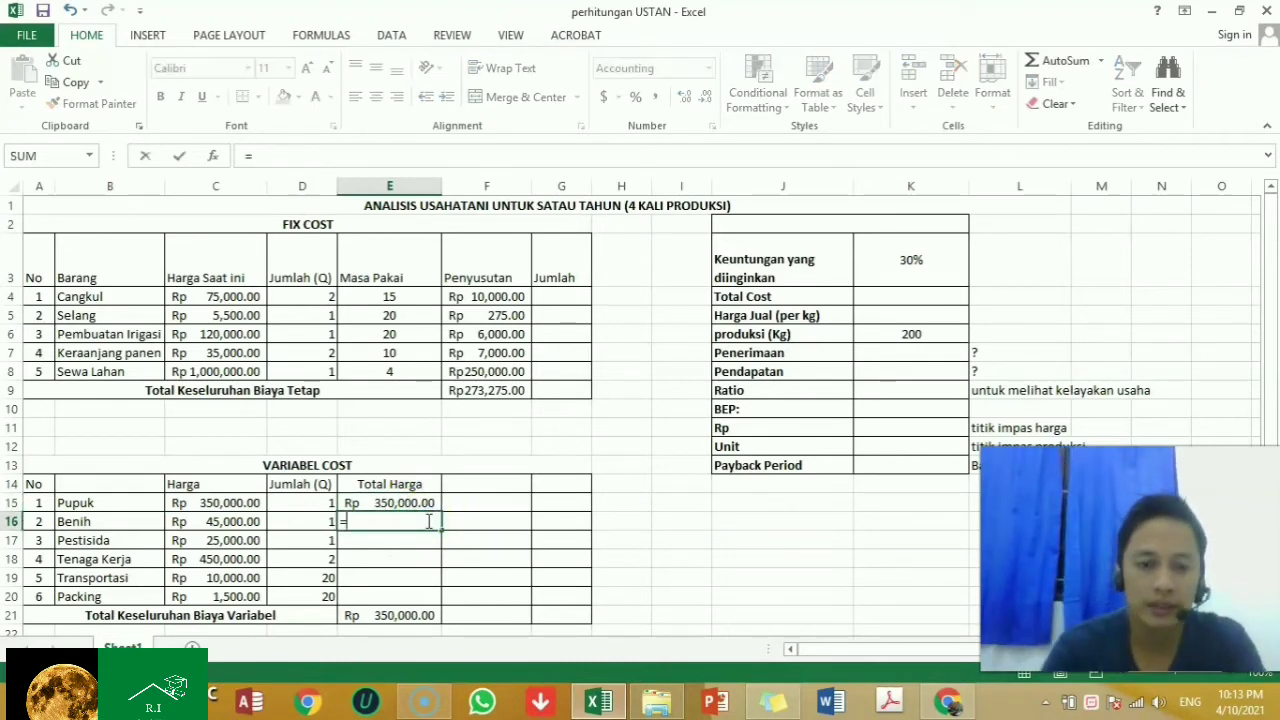
click(240, 521)
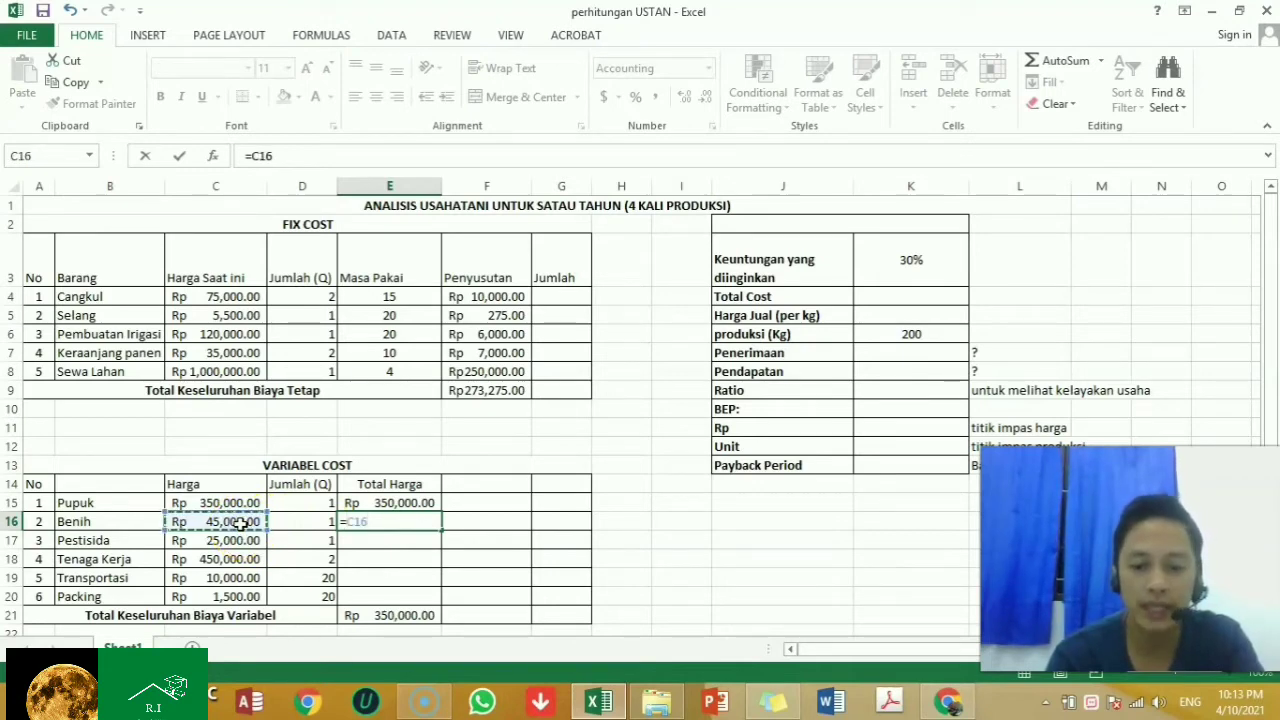
text(*)
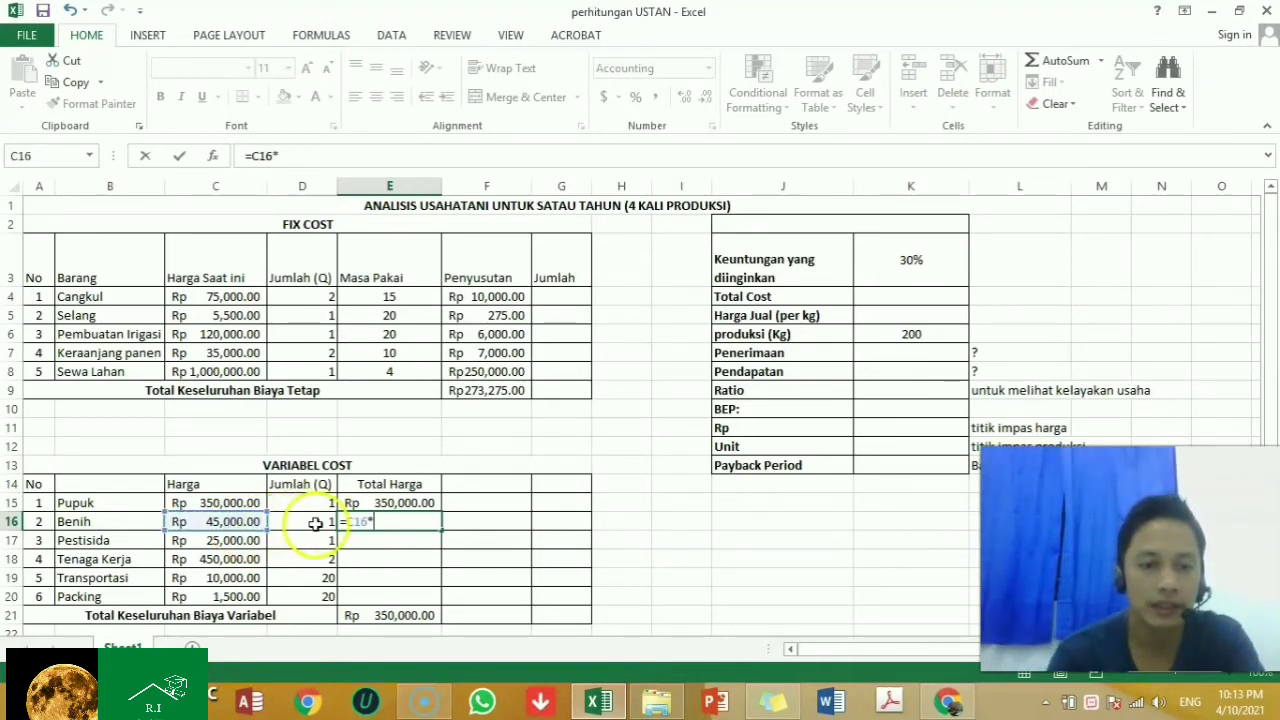
click(315, 524)
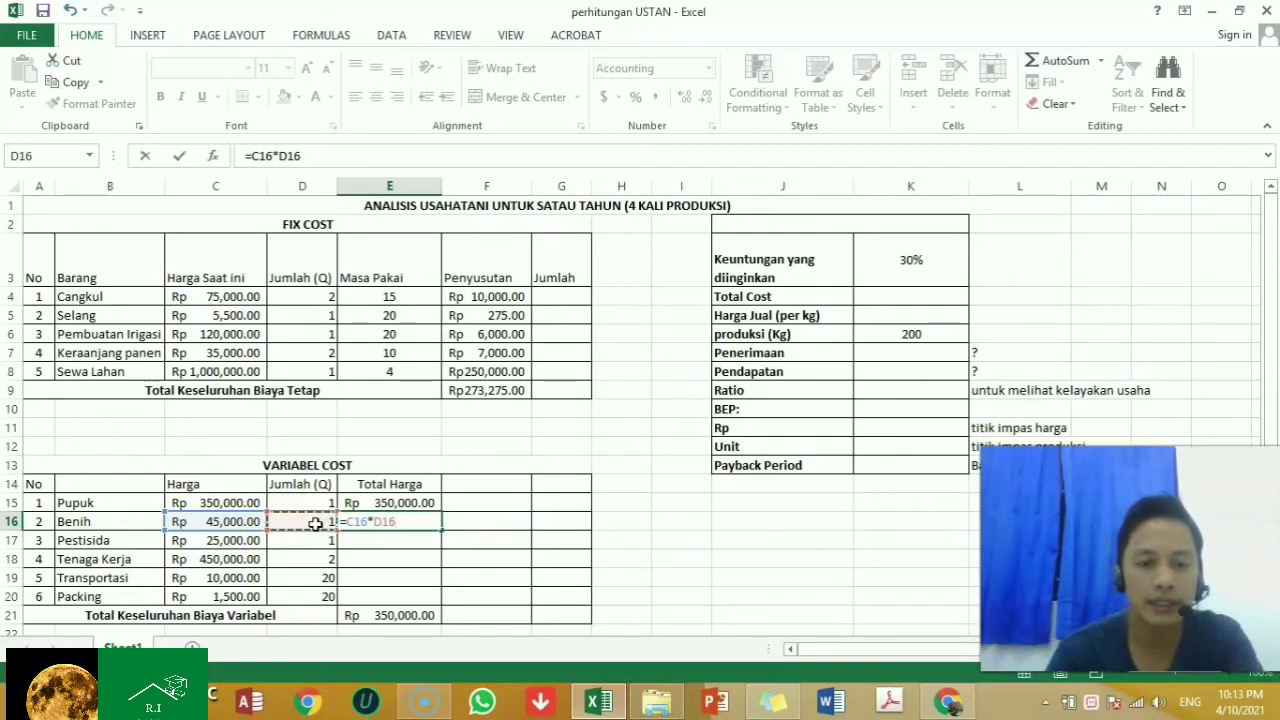
key(Return)
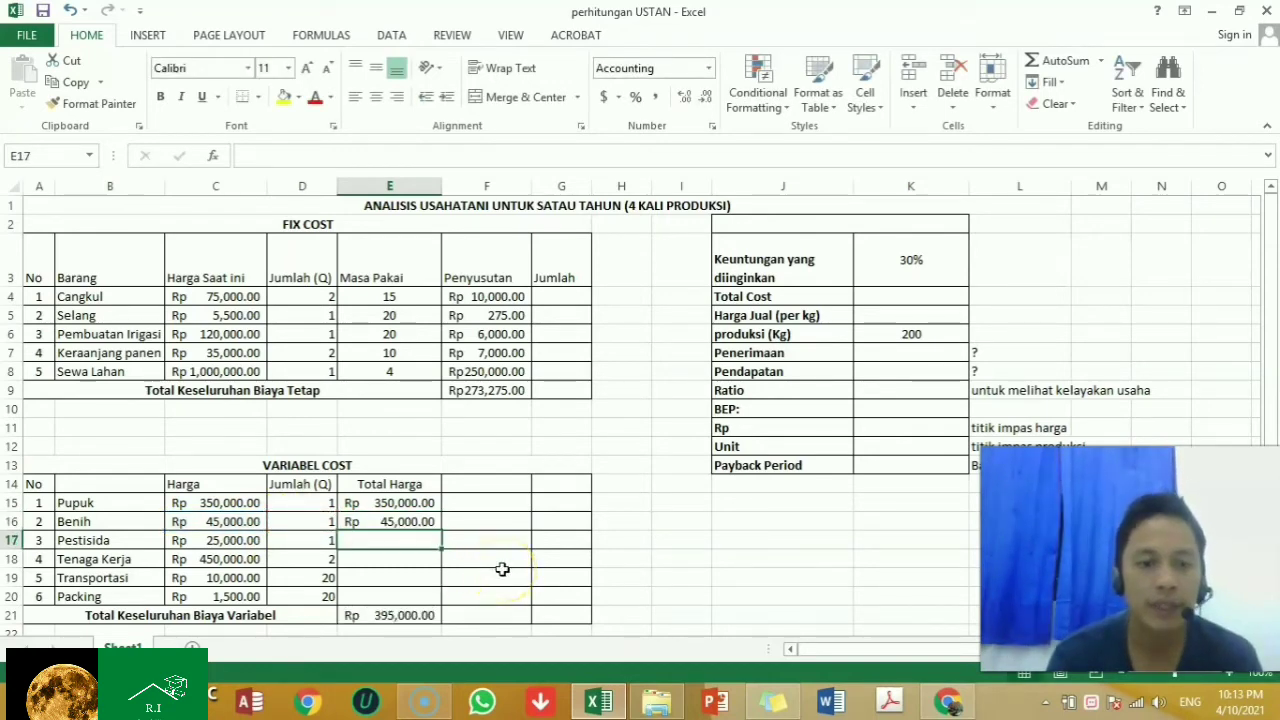
click(415, 521)
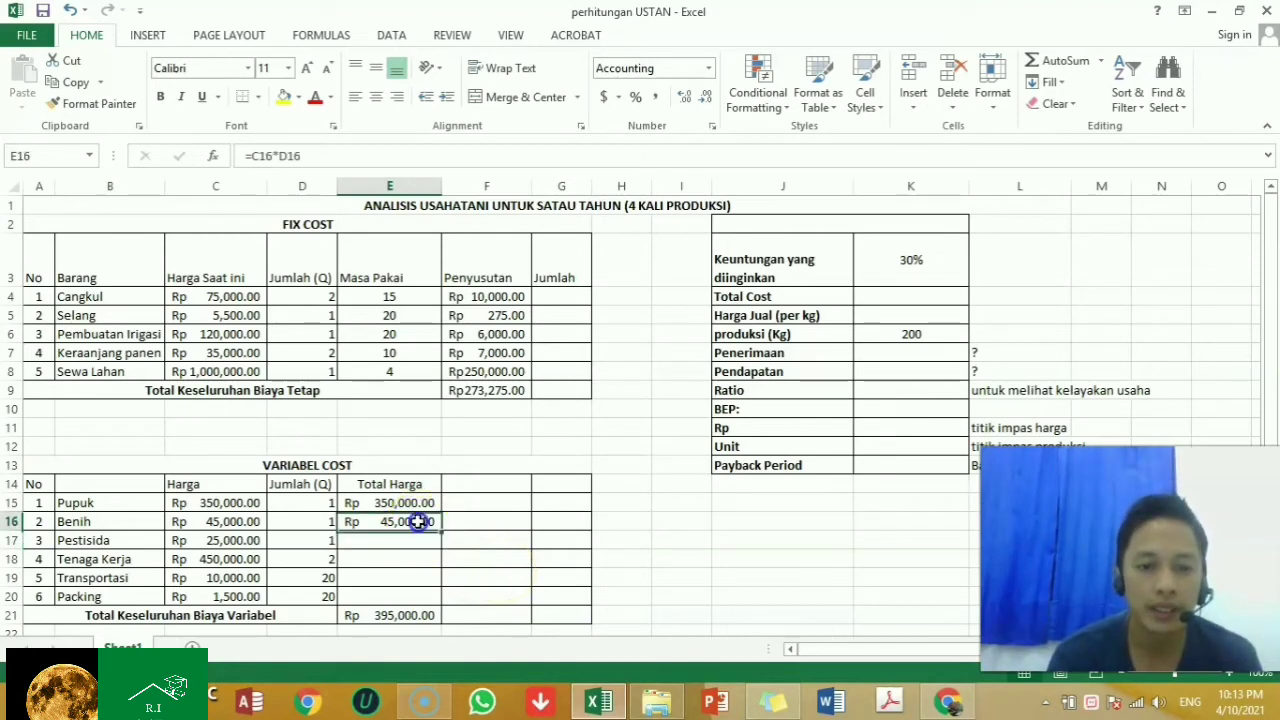
drag(440, 533, 438, 599)
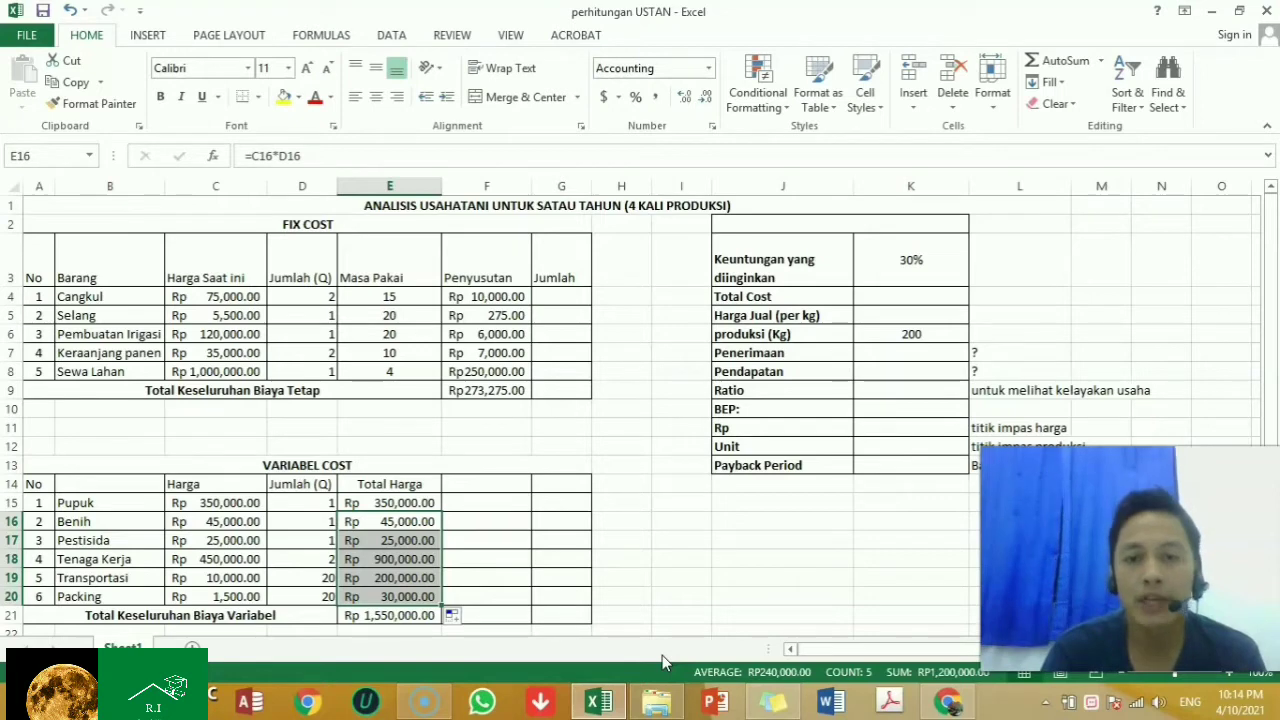
Enter =E21/K6 in F21 for a variable cost per kg of Rp 7,750.00.
click(499, 617)
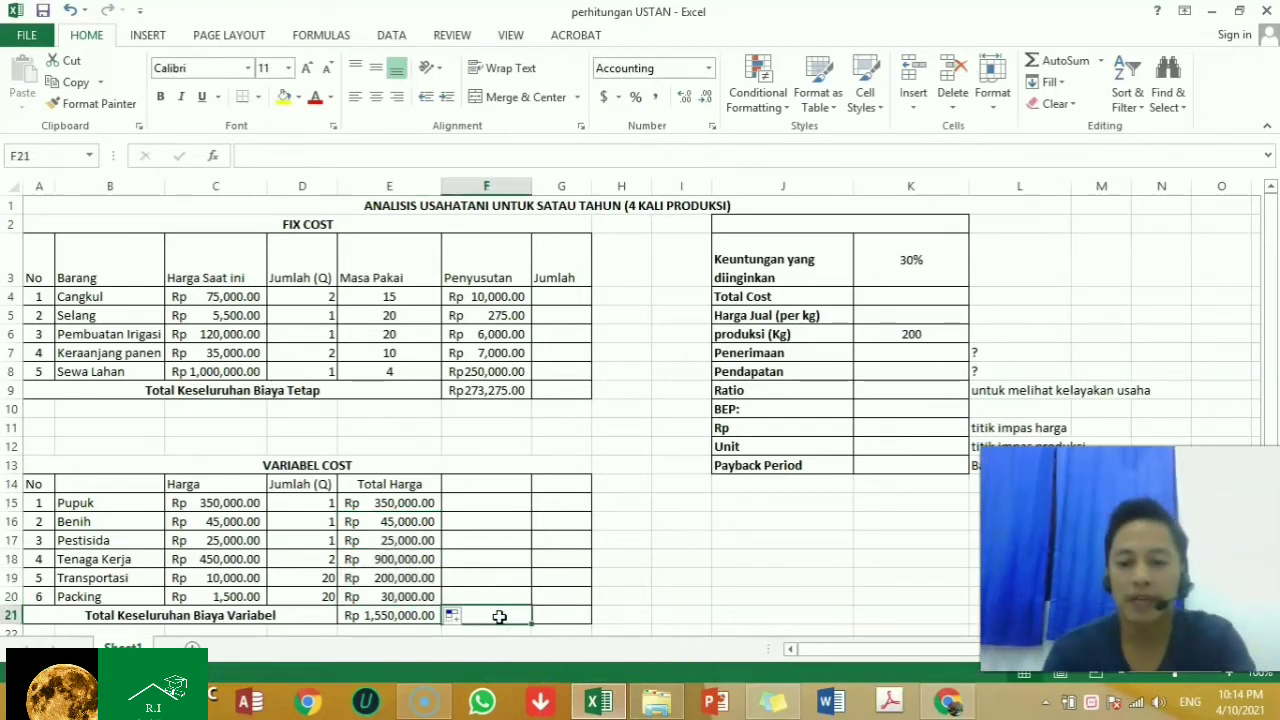
text(=)
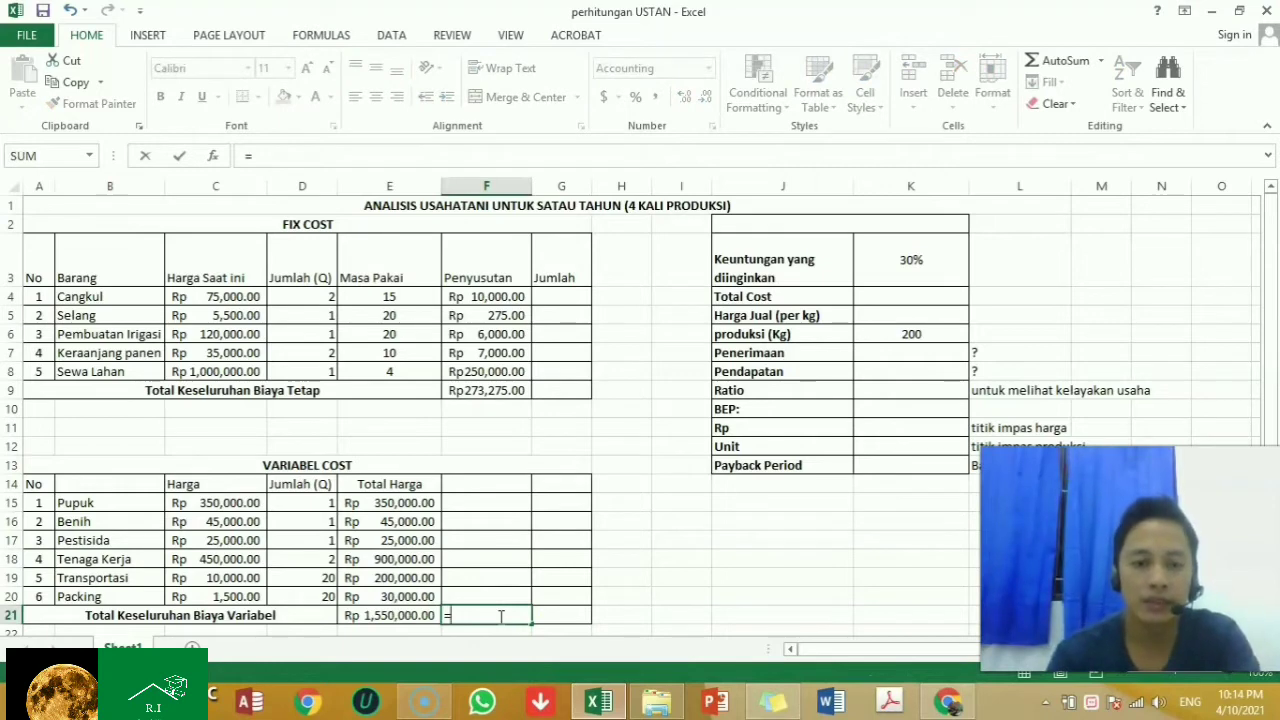
key(Left)
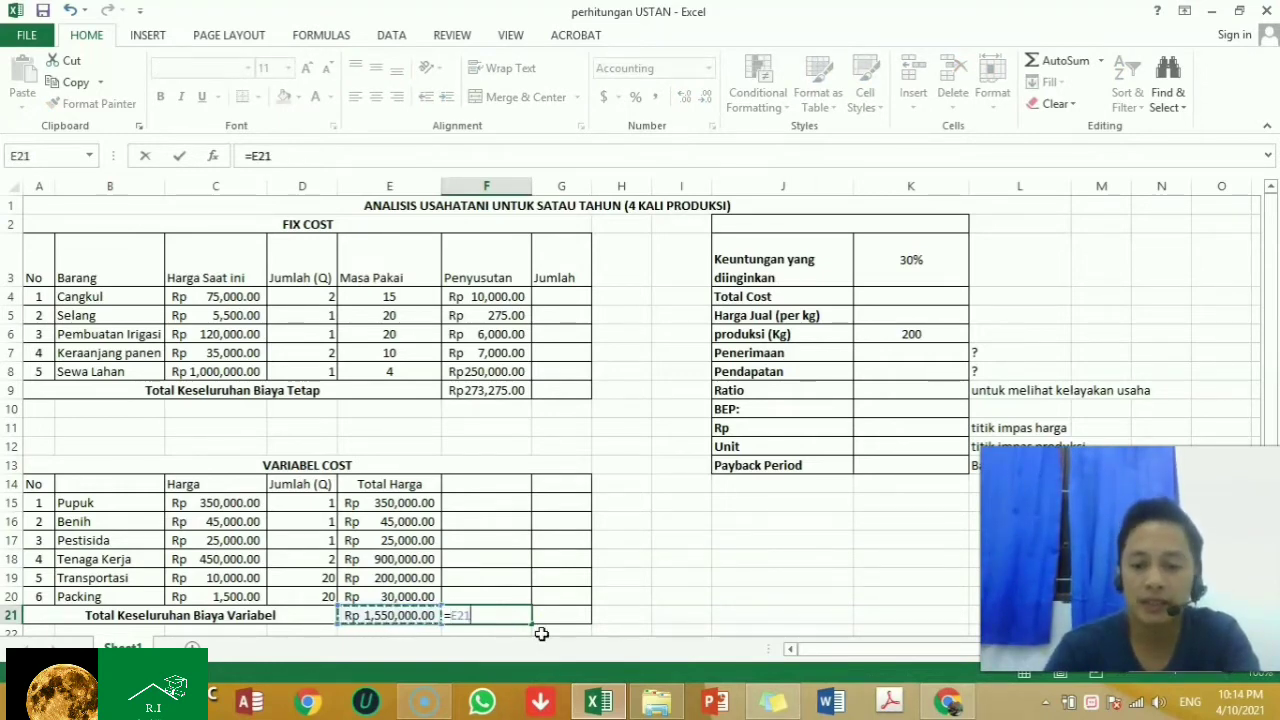
text(/)
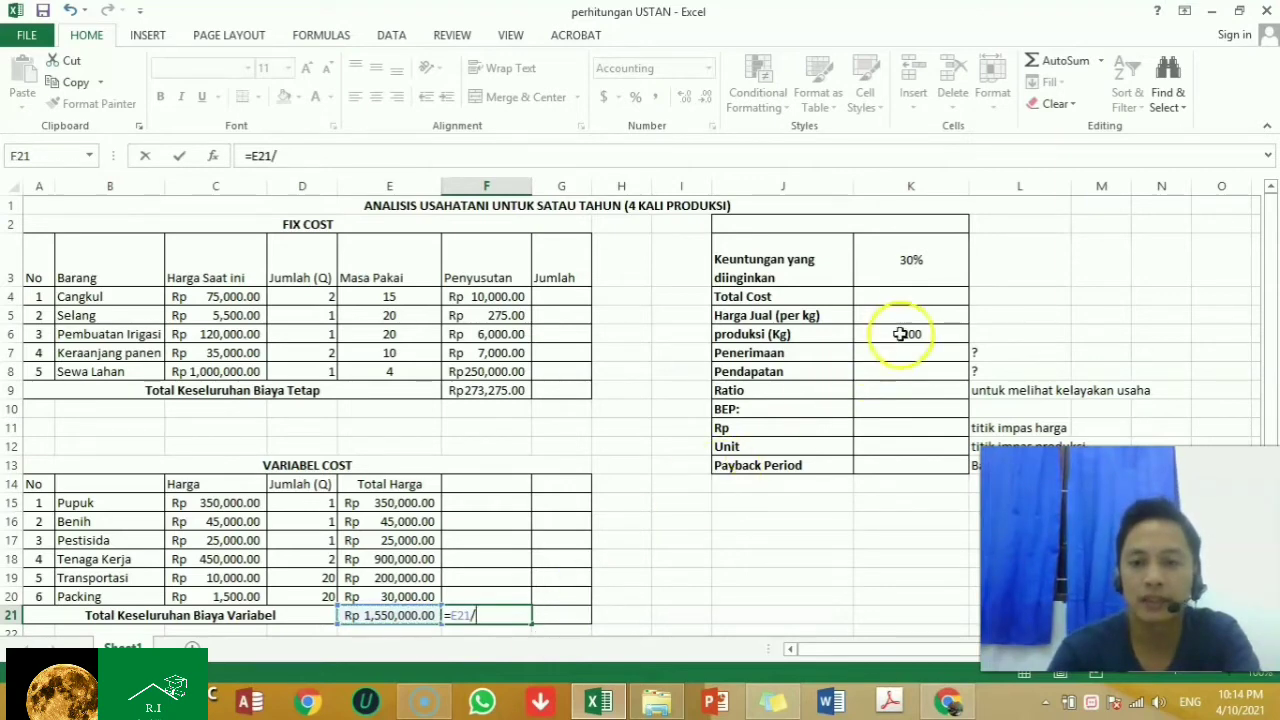
click(907, 334)
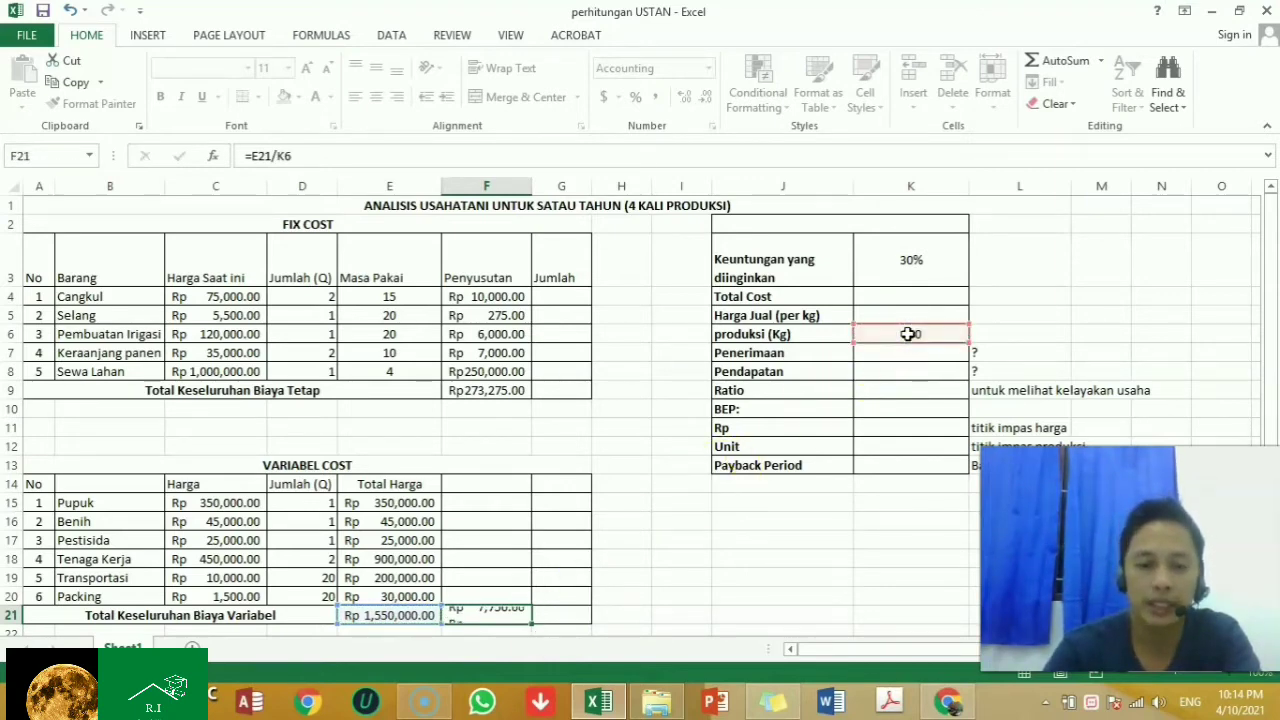
key(Return)
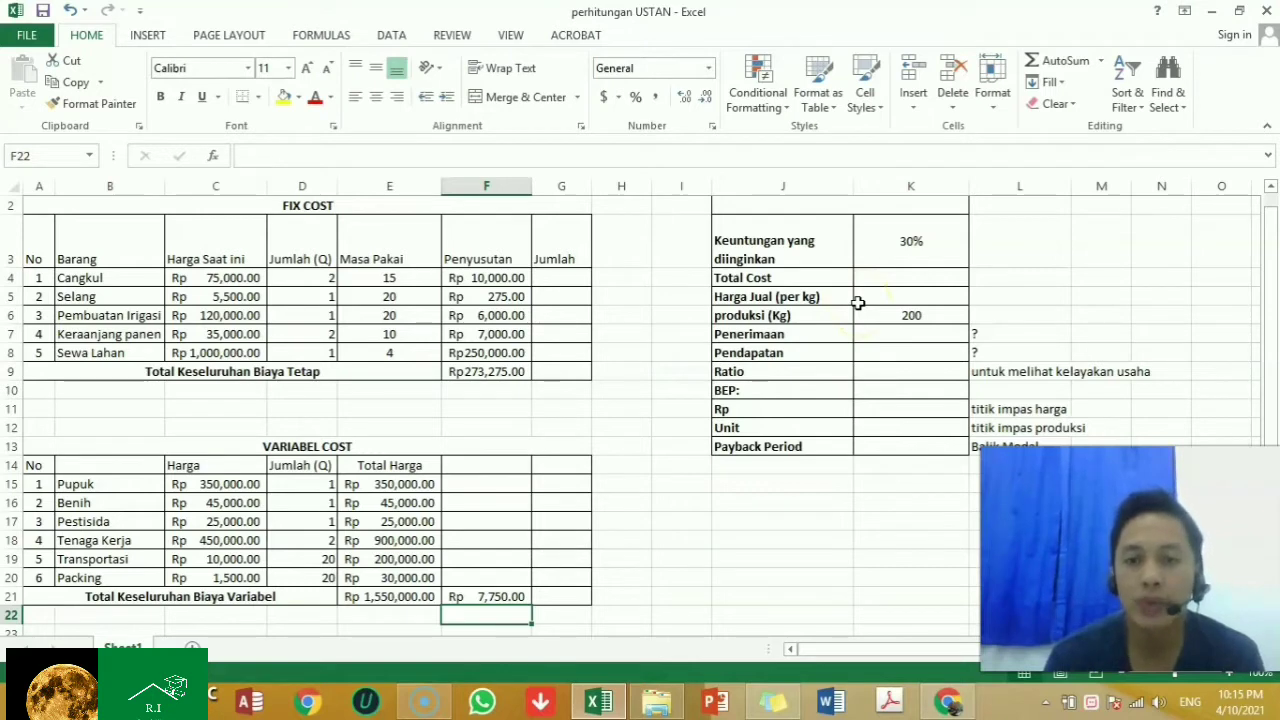
click(870, 298)
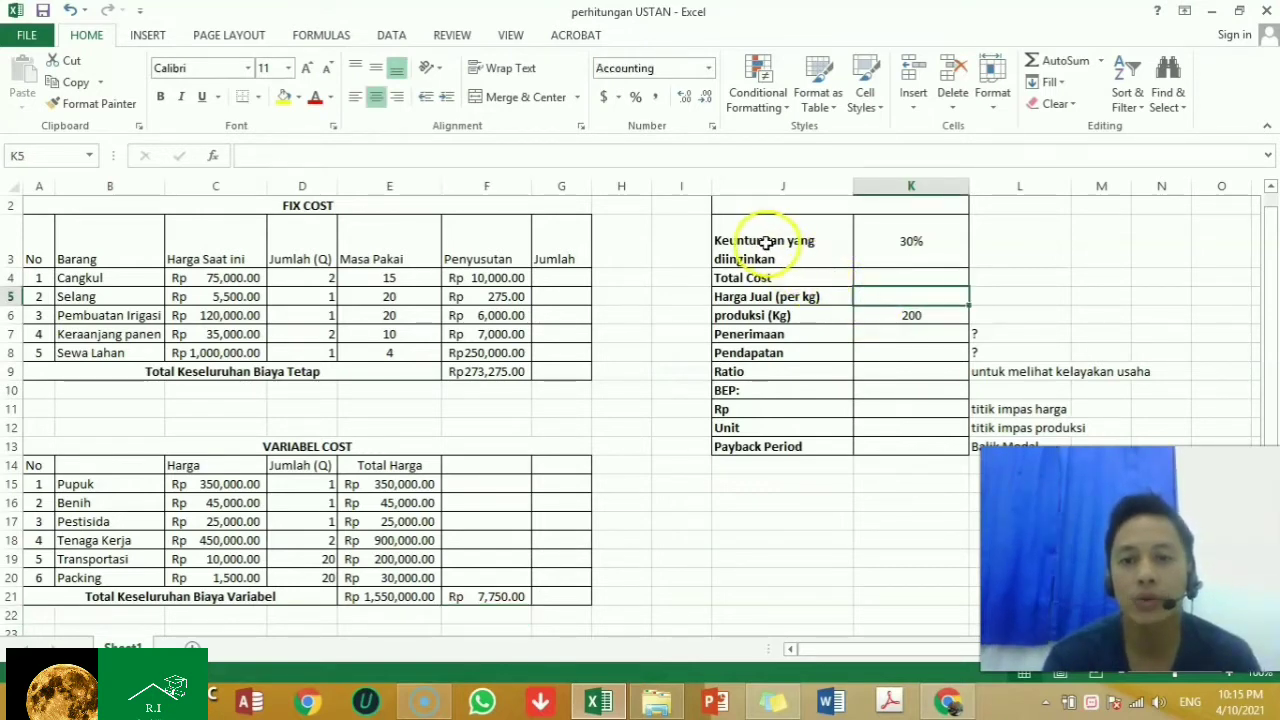
drag(752, 232, 786, 158)
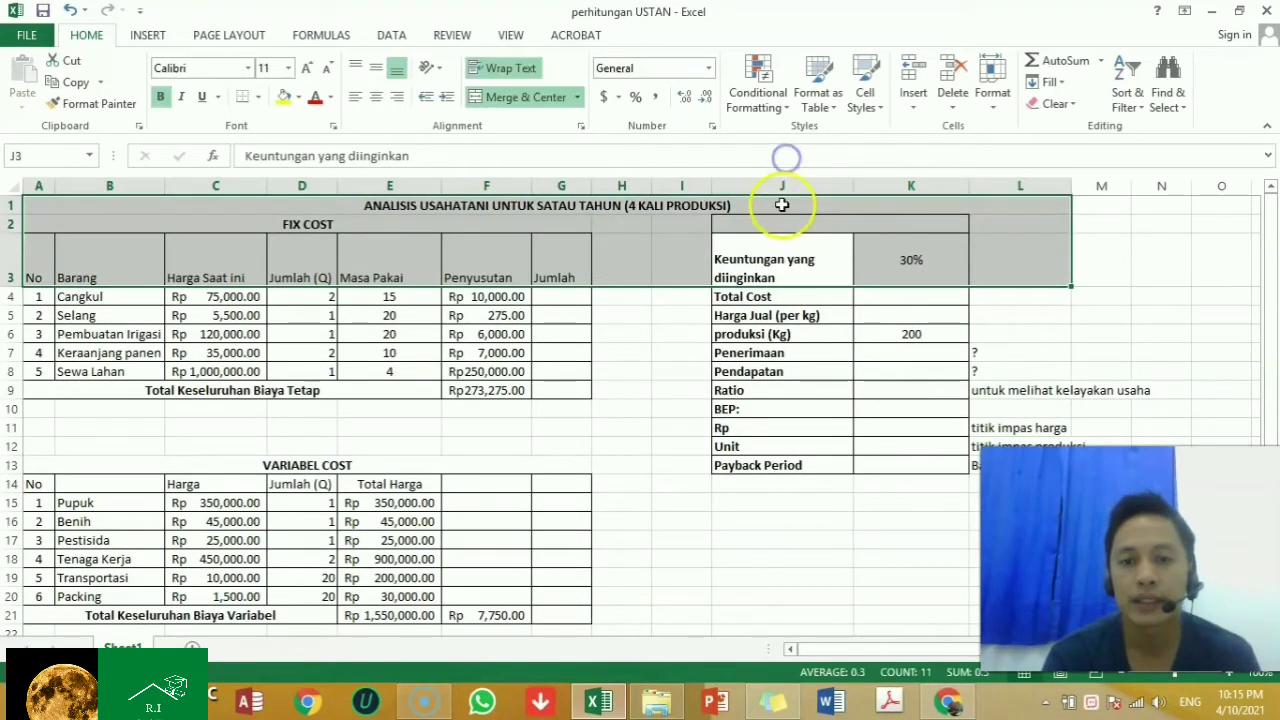
click(786, 263)
drag(798, 263, 881, 265)
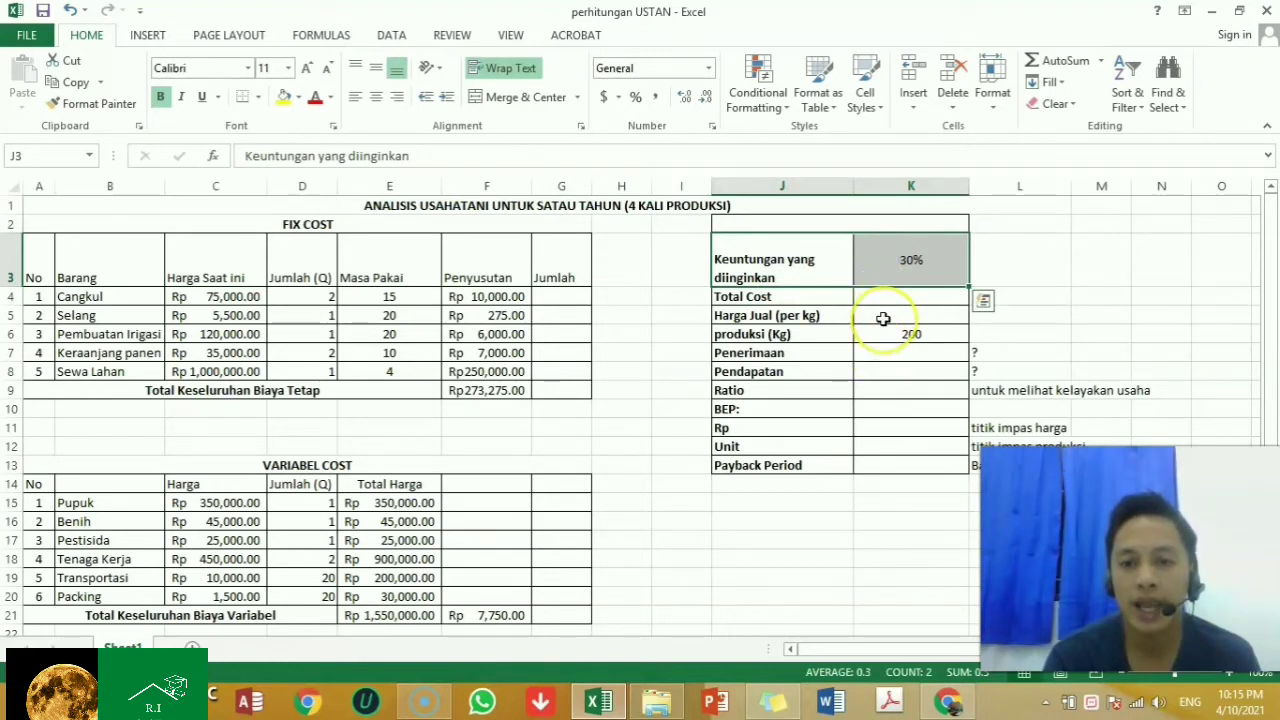
click(883, 318)
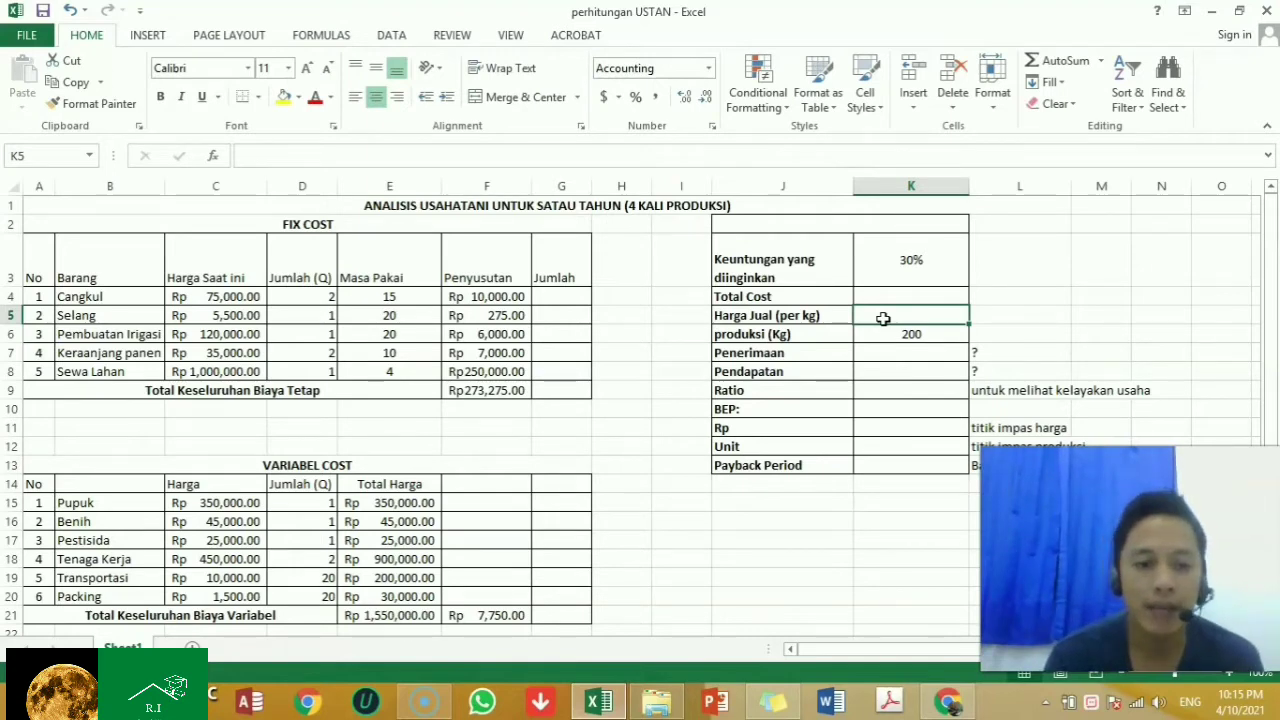
click(887, 267)
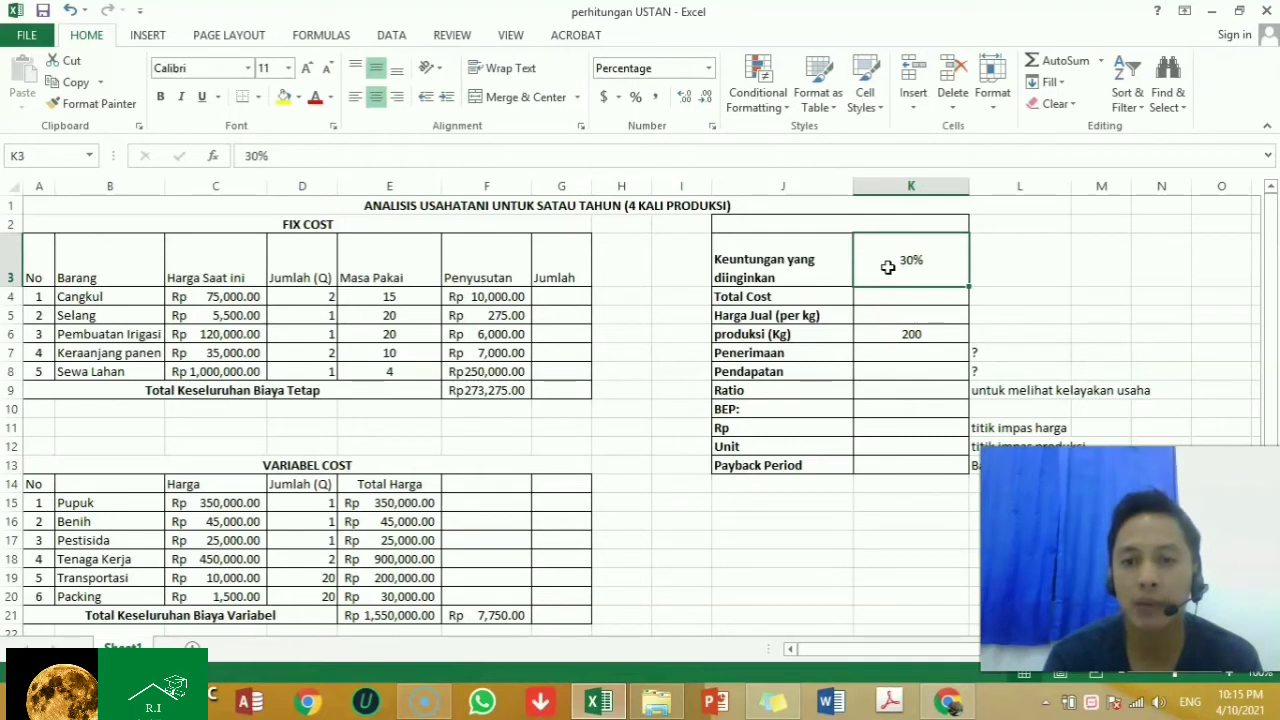
click(840, 297)
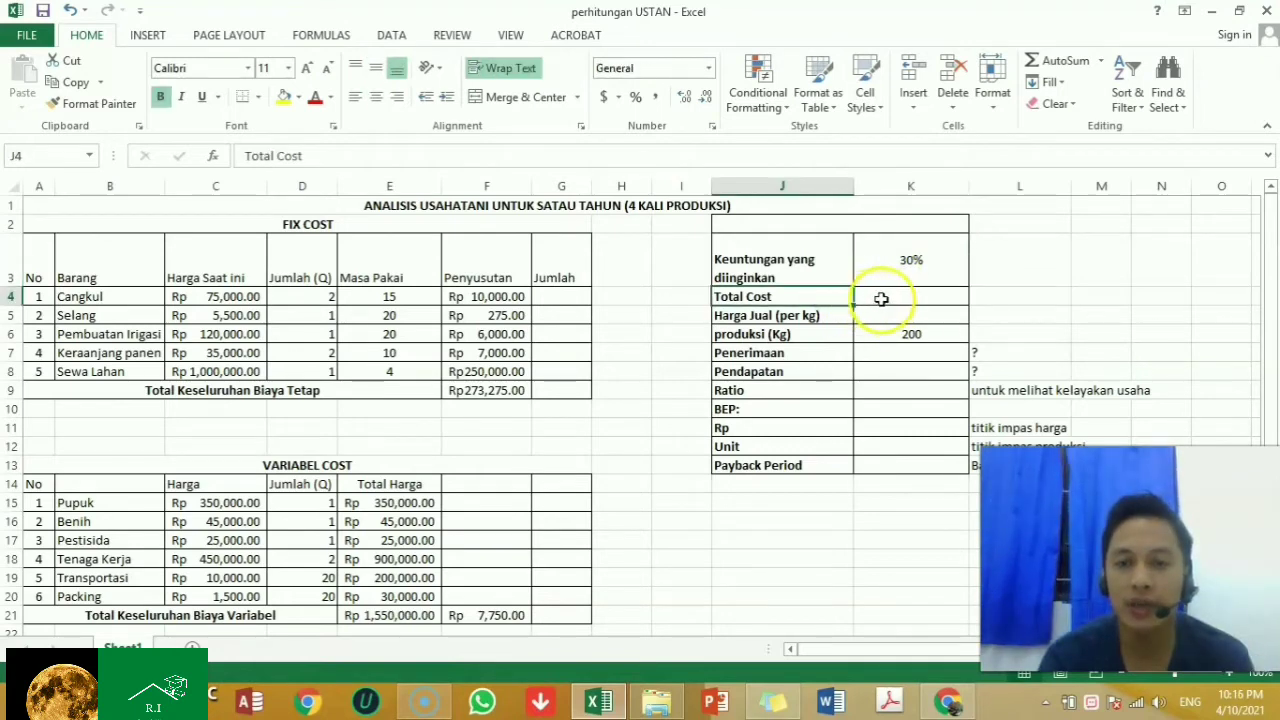
click(881, 298)
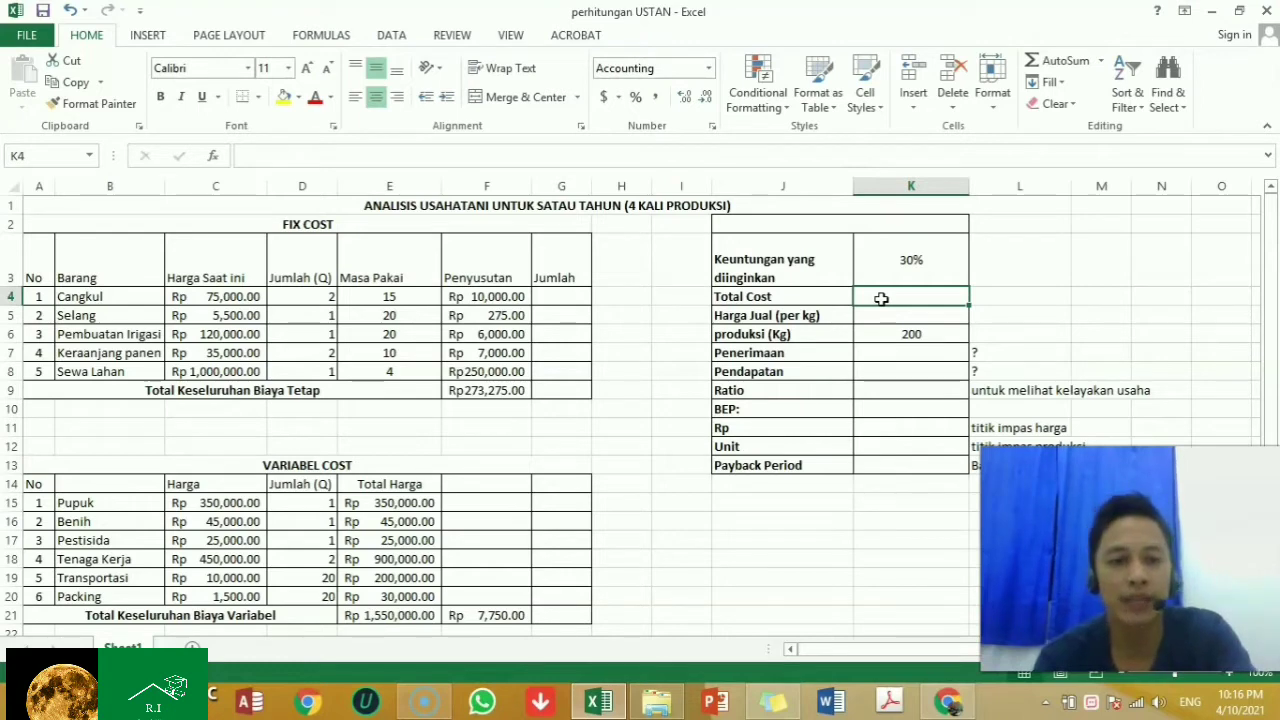
Enter =F9+E21 in K4 for a Total Cost of Rp 1,823,275.00.
text(=)
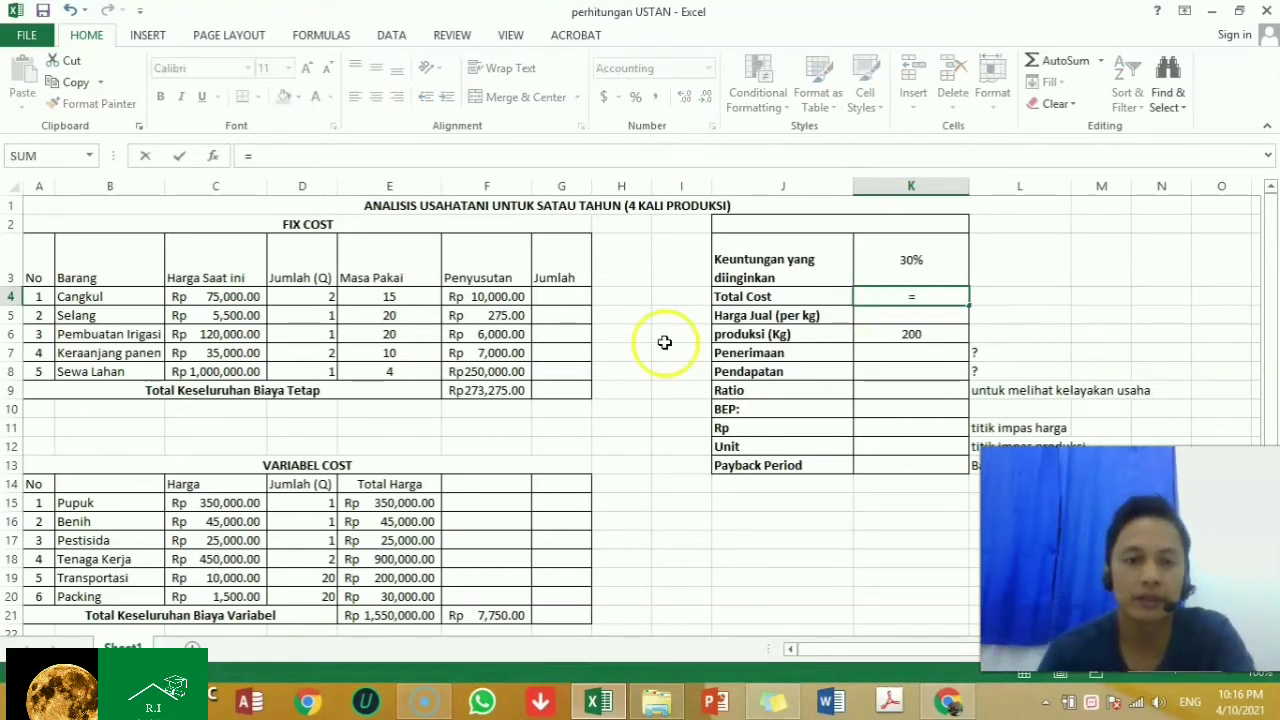
click(500, 391)
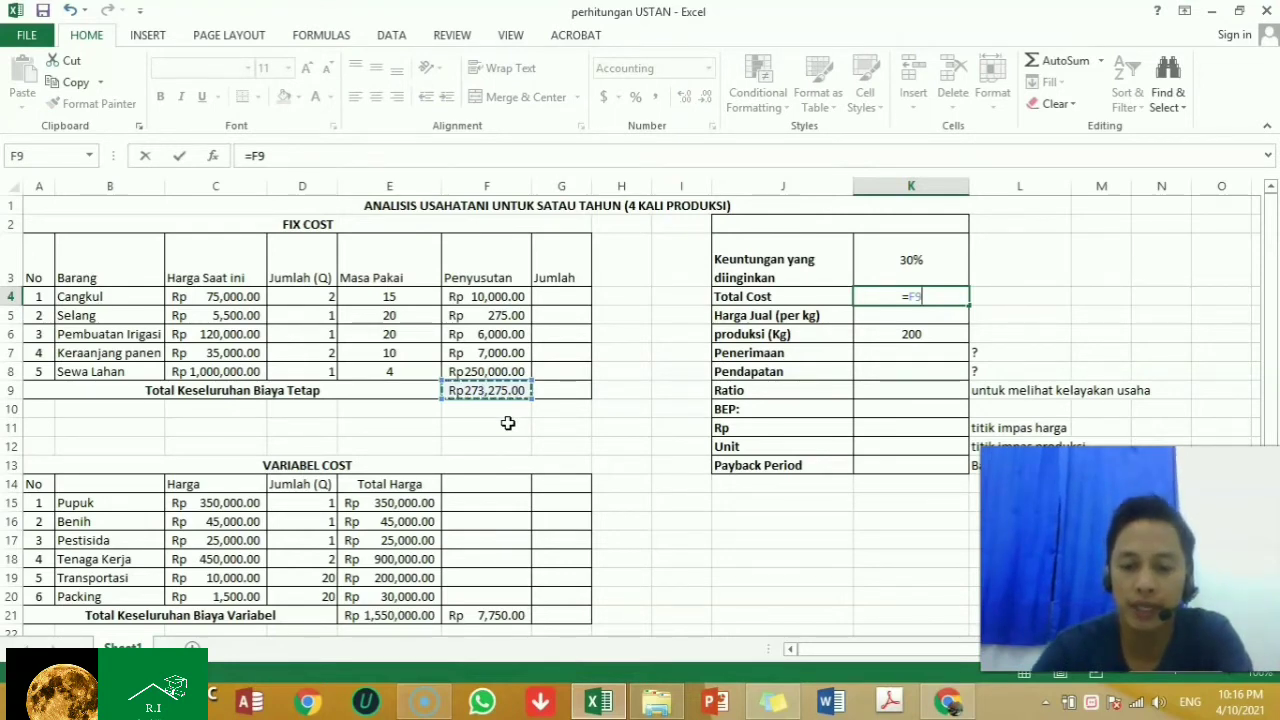
text(+)
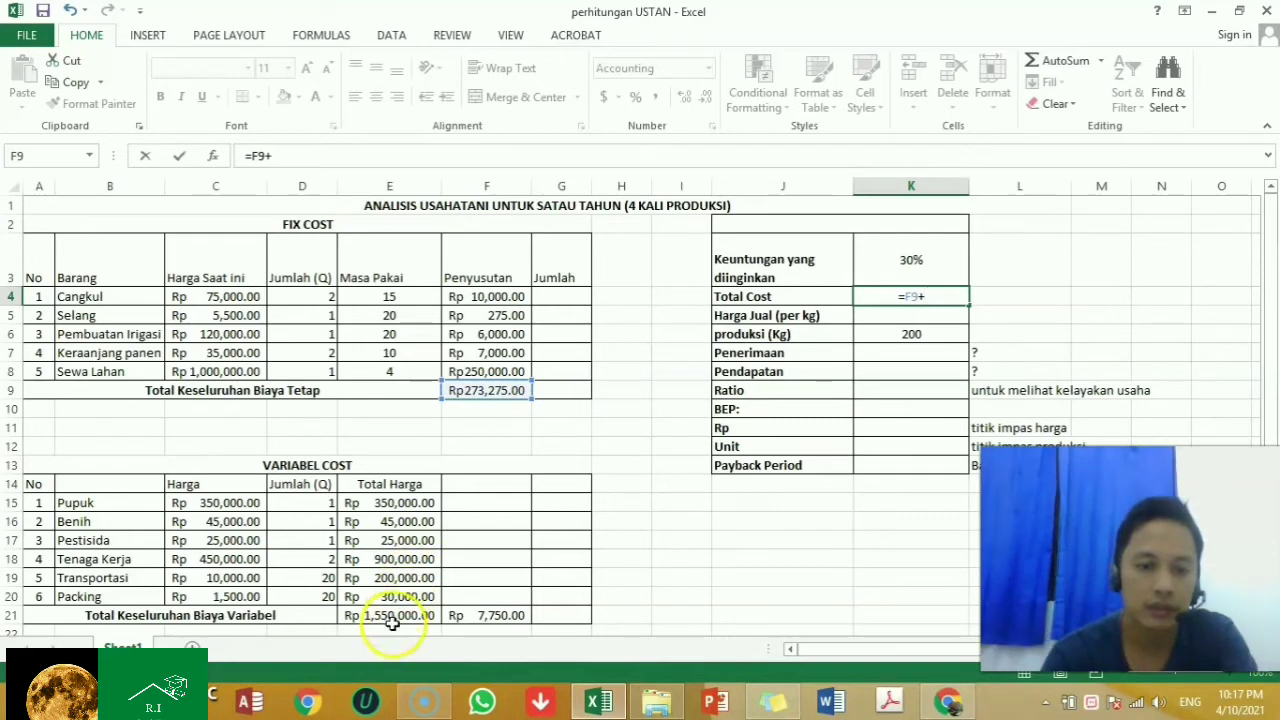
click(390, 616)
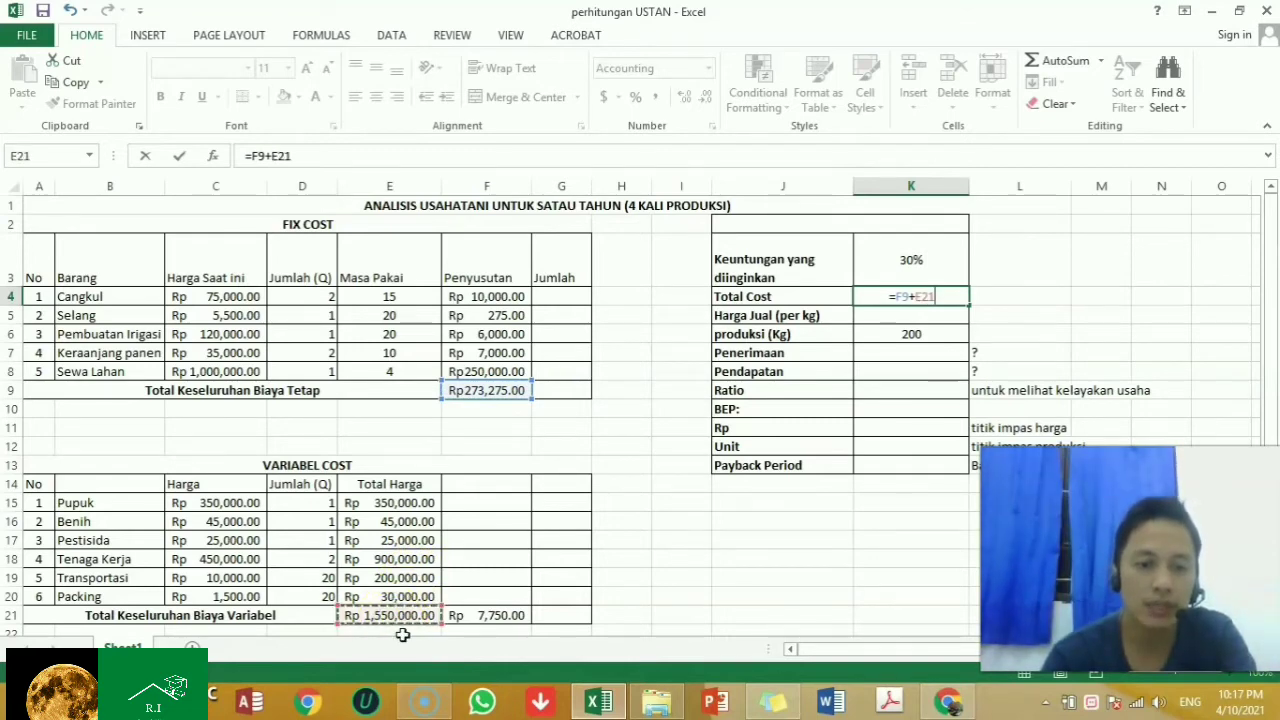
key(Return)
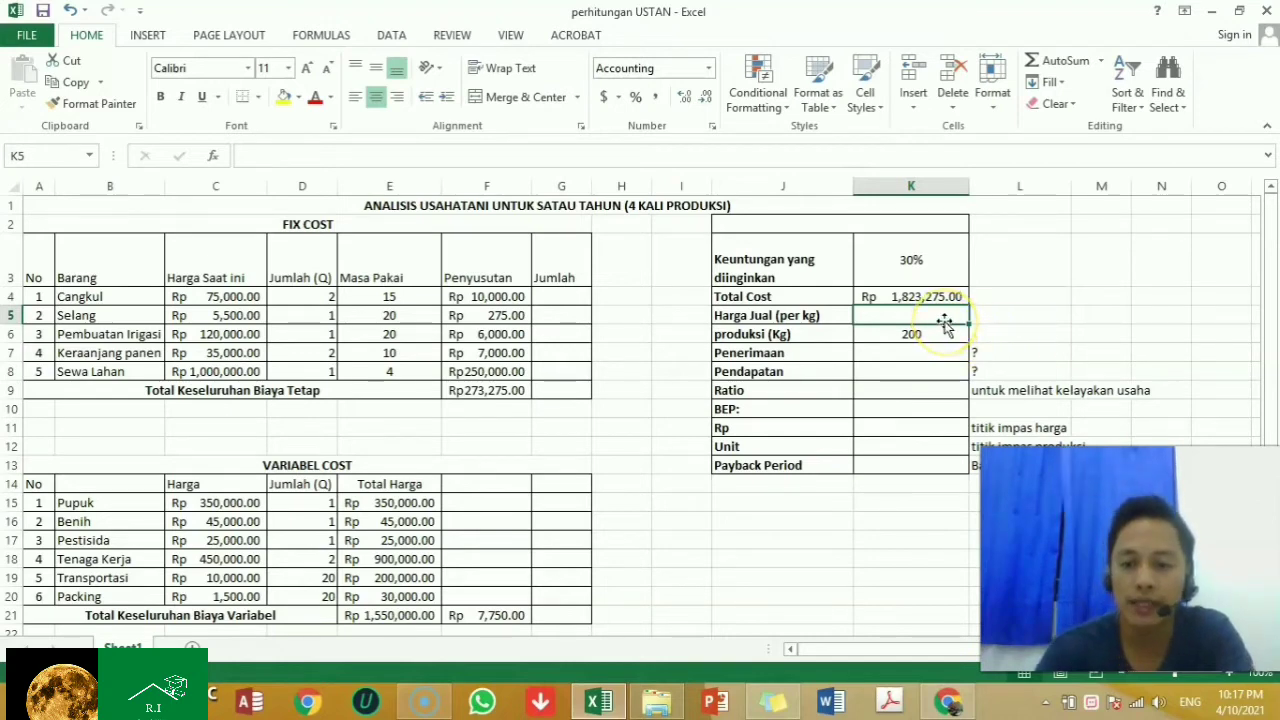
Enter =K4+(K3*K4) in K5 for a Harga Jual of Rp 2,370,257.50.
text(=)
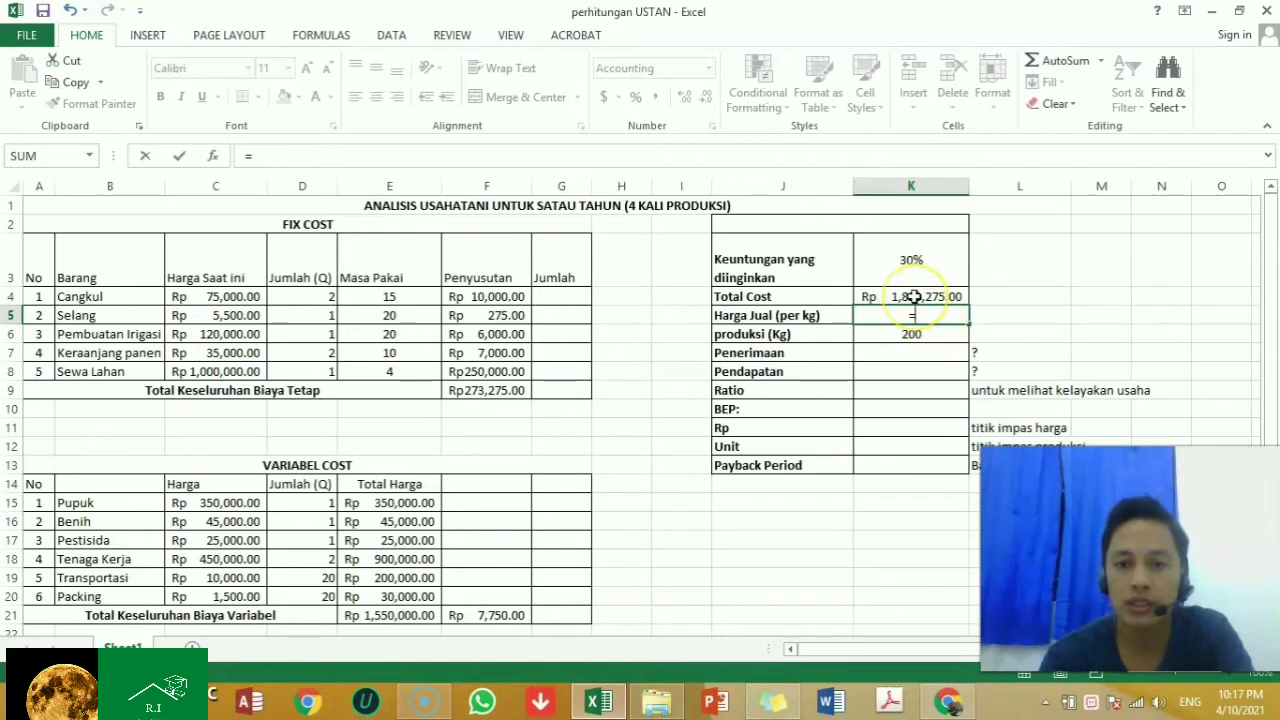
click(913, 297)
text(+)
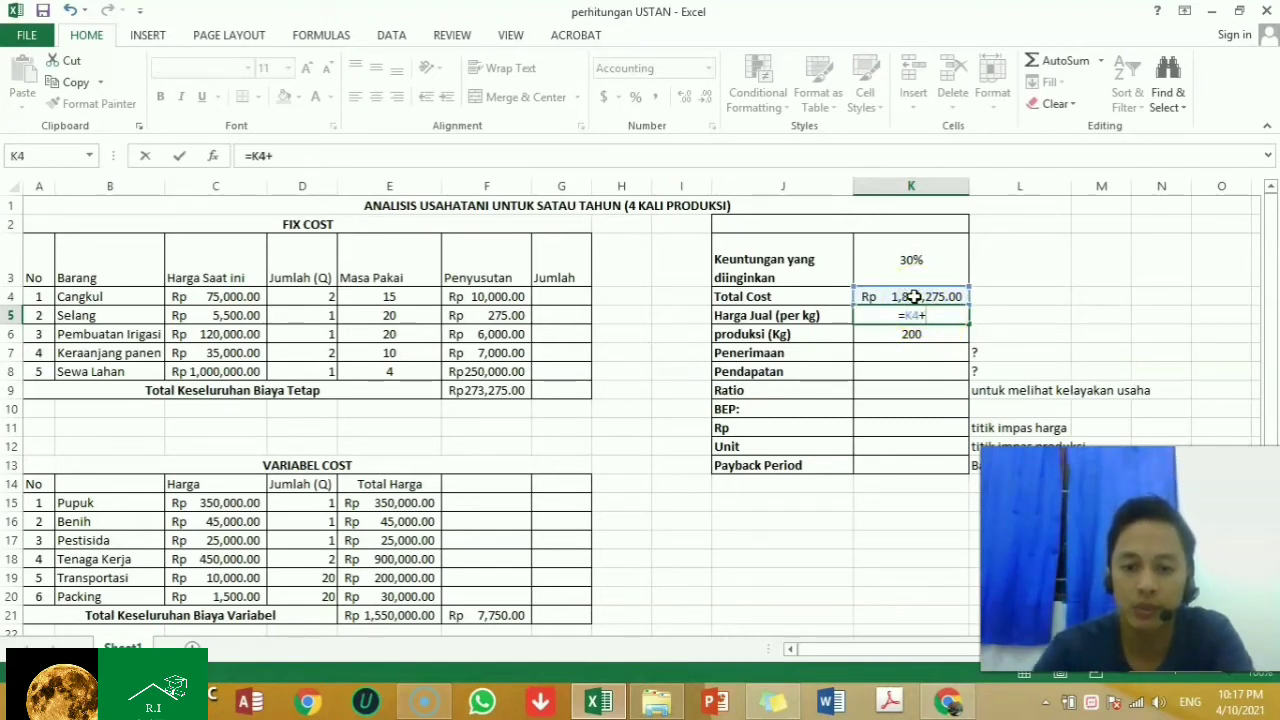
text(()
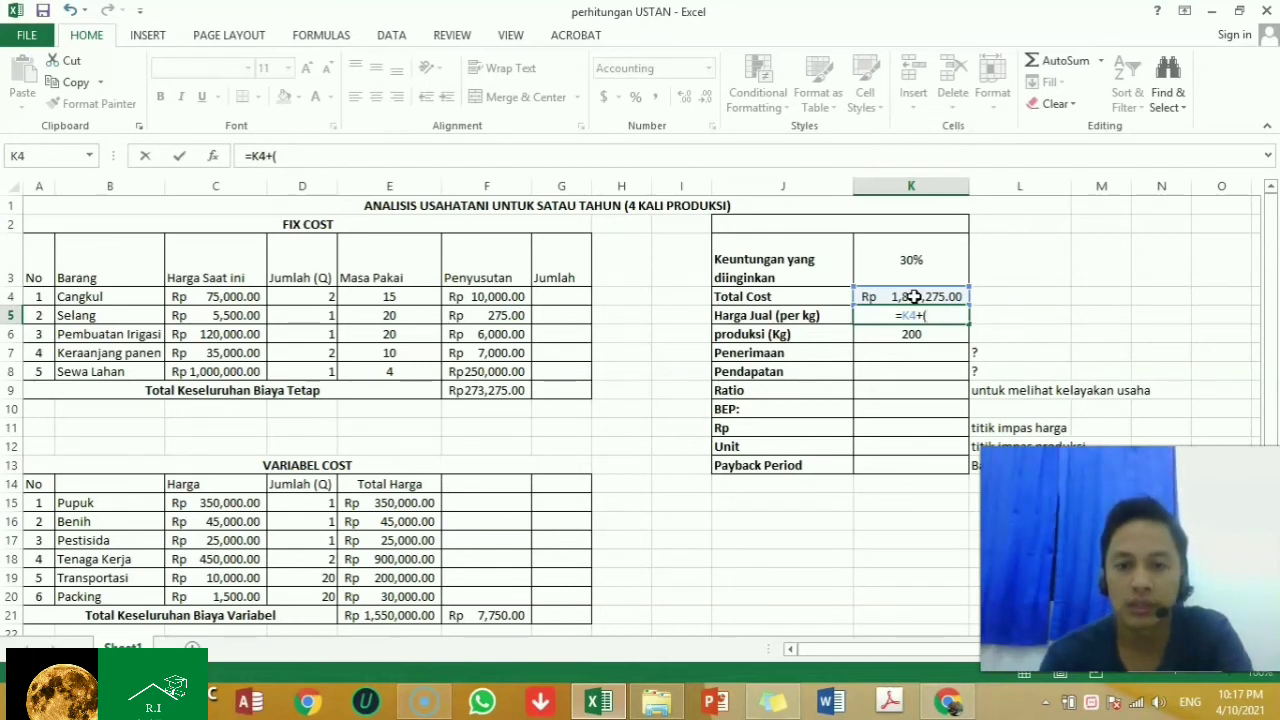
click(907, 262)
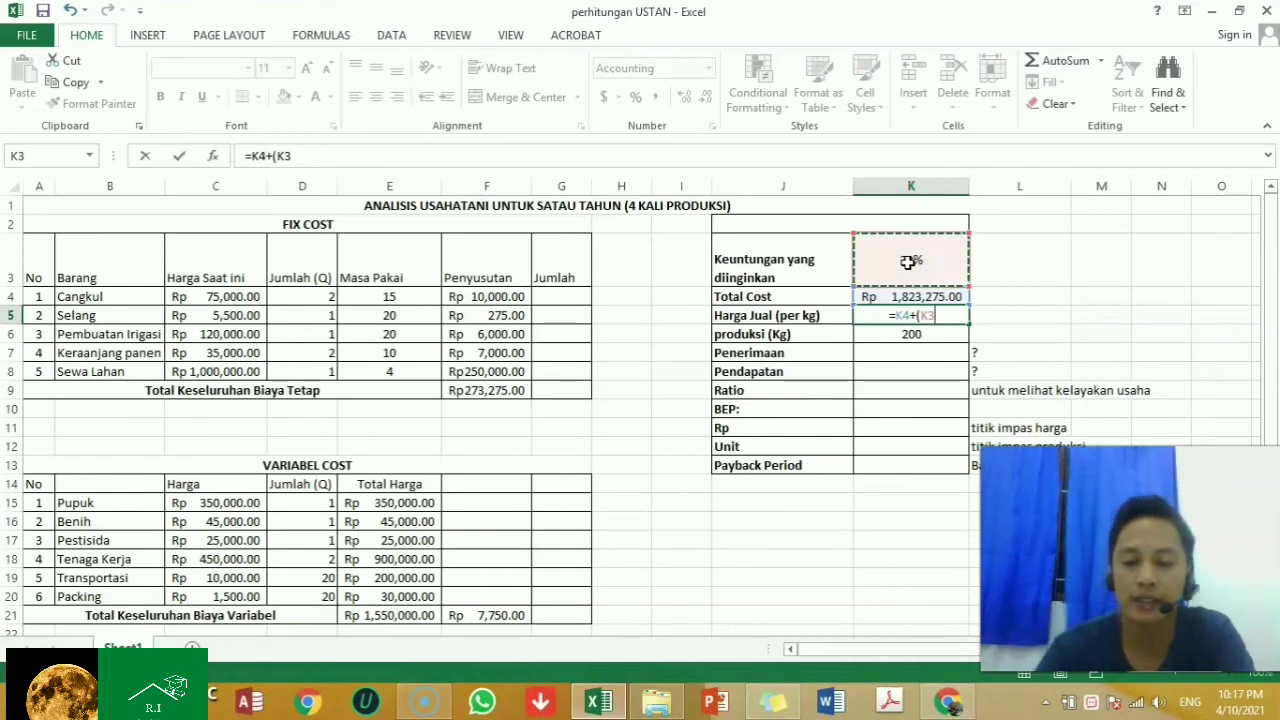
text(*)
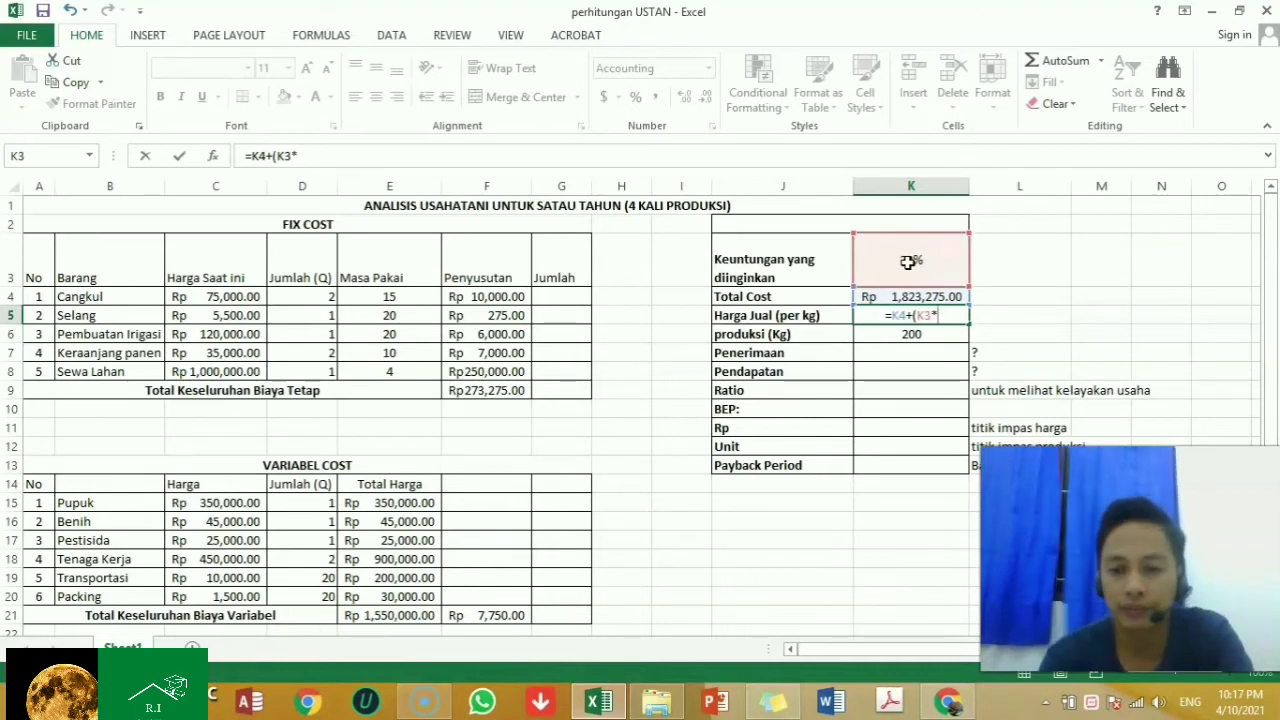
click(906, 297)
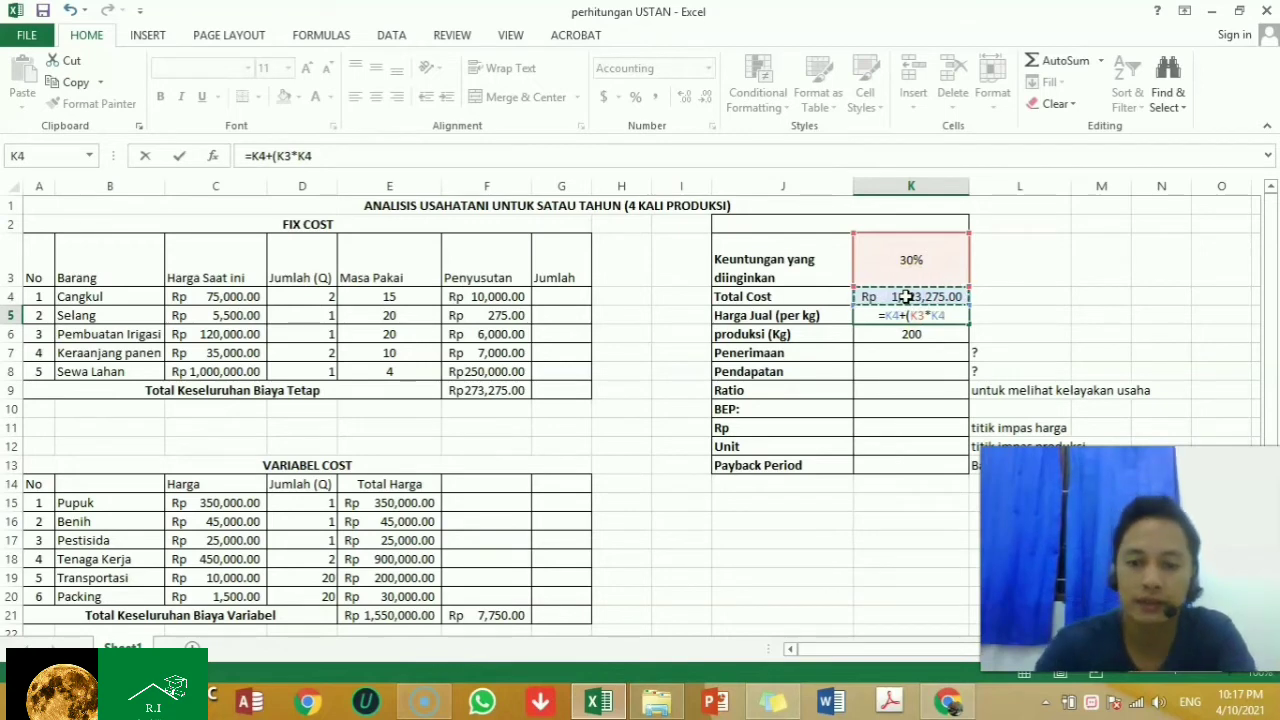
text())
key(Return)
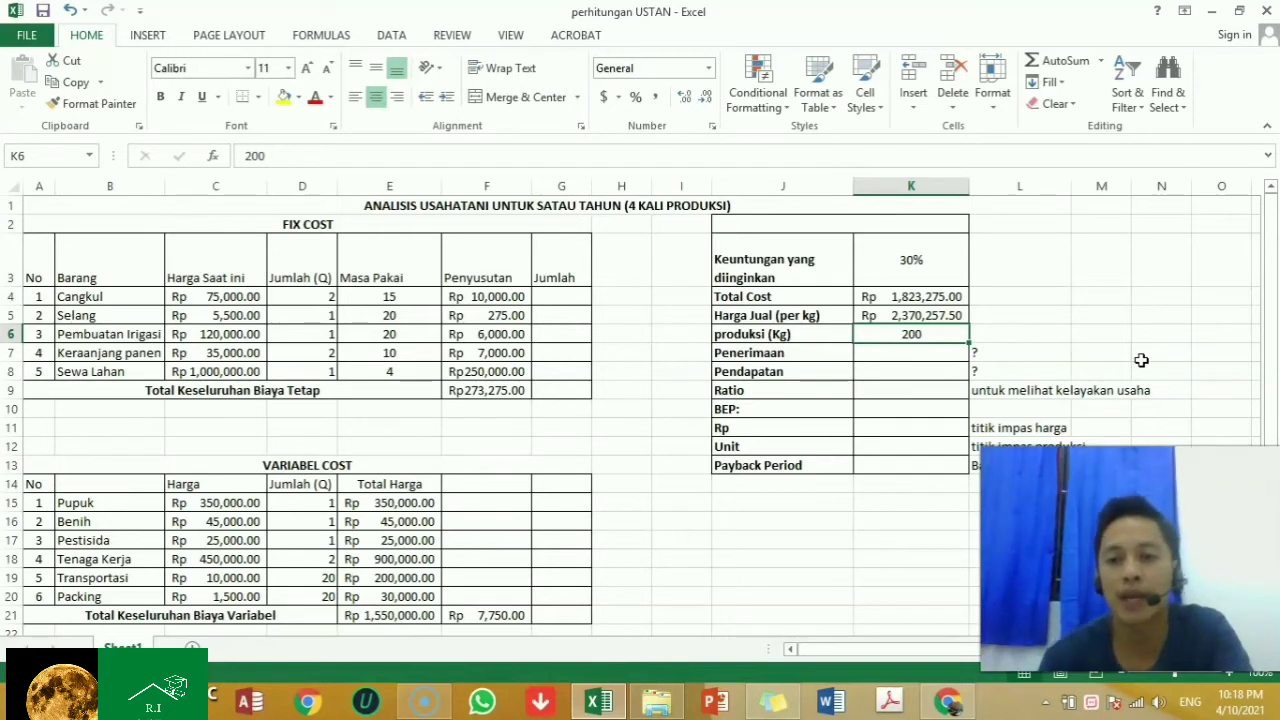
Compute the per-kg selling price in L5 with =K5/K6.
click(1002, 315)
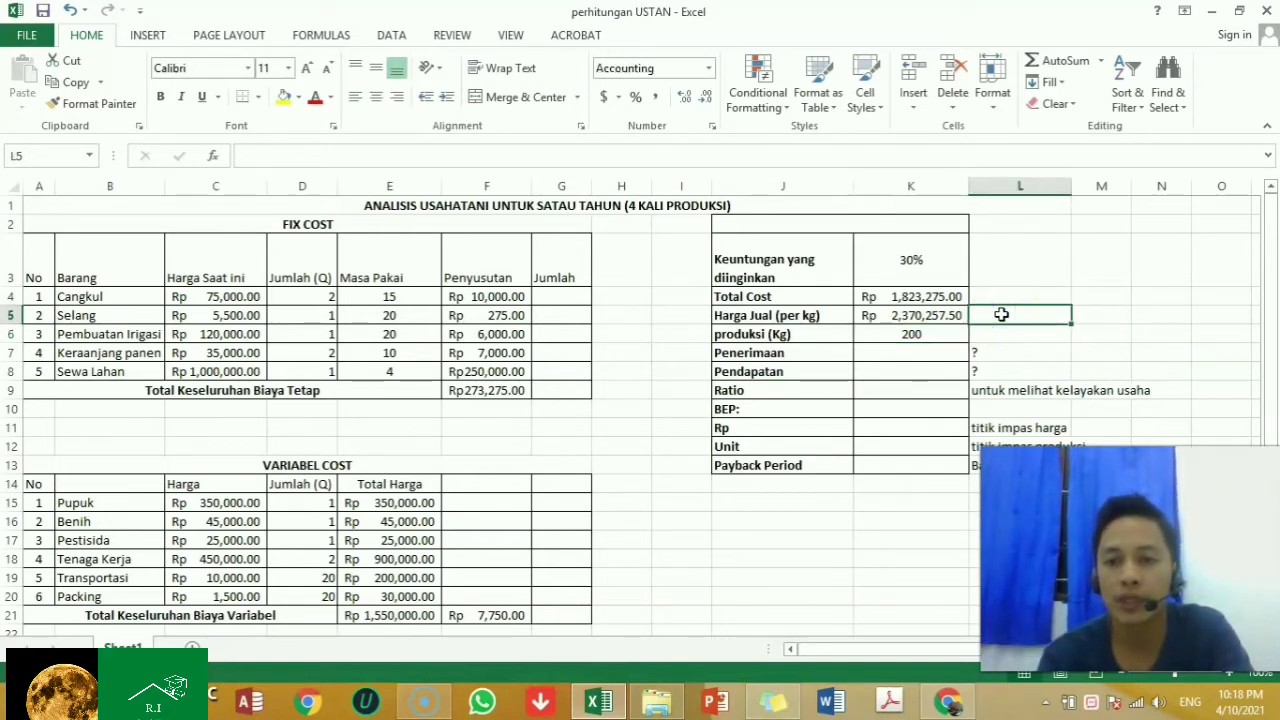
text(=)
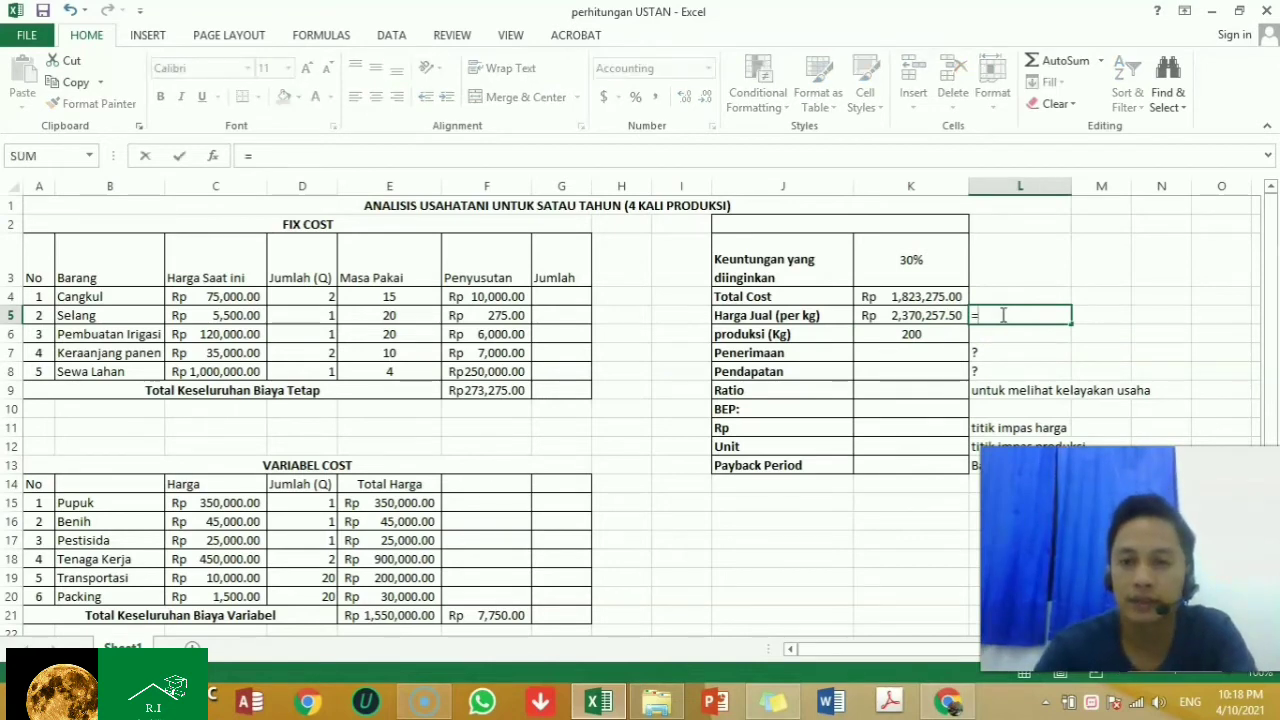
click(918, 316)
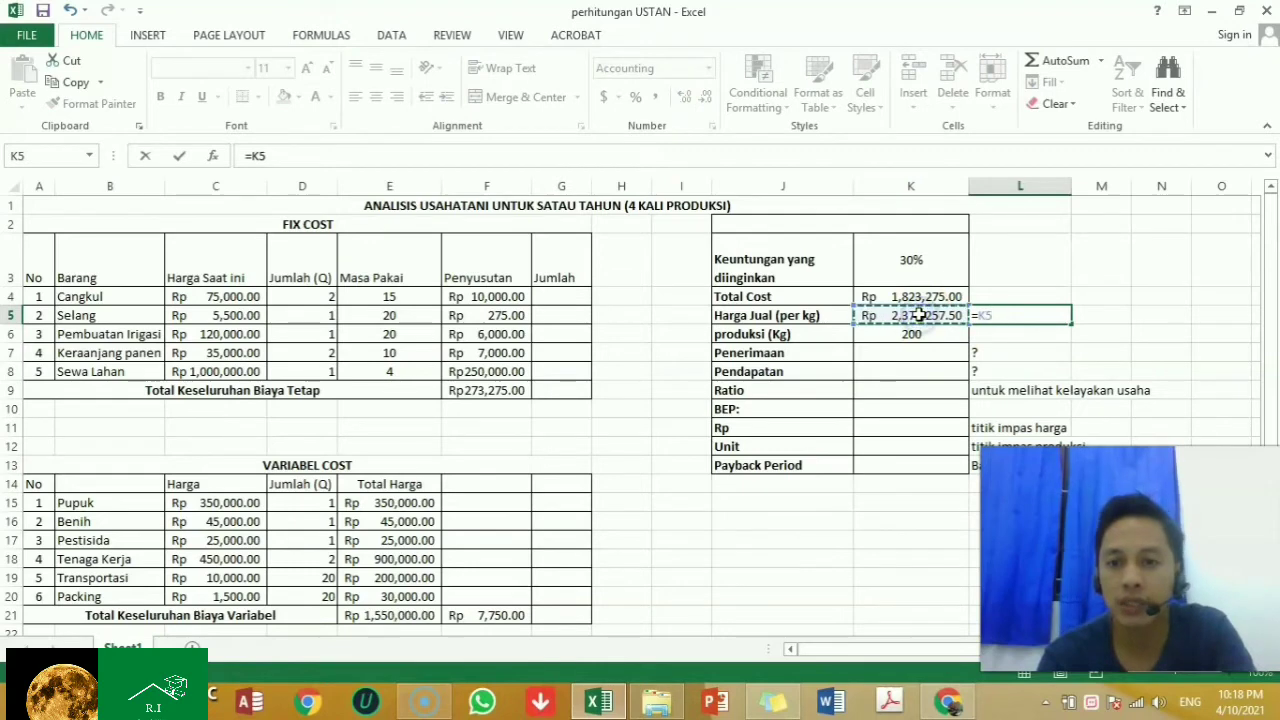
text(/)
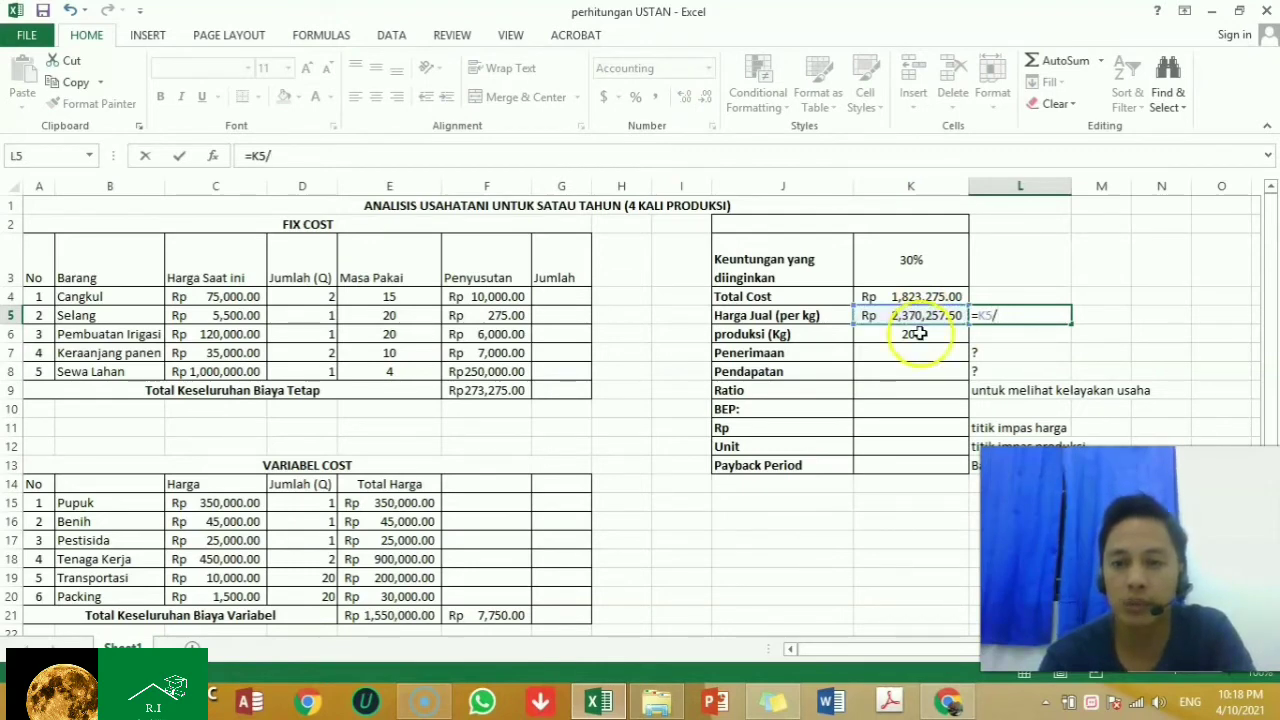
click(918, 334)
key(Return)
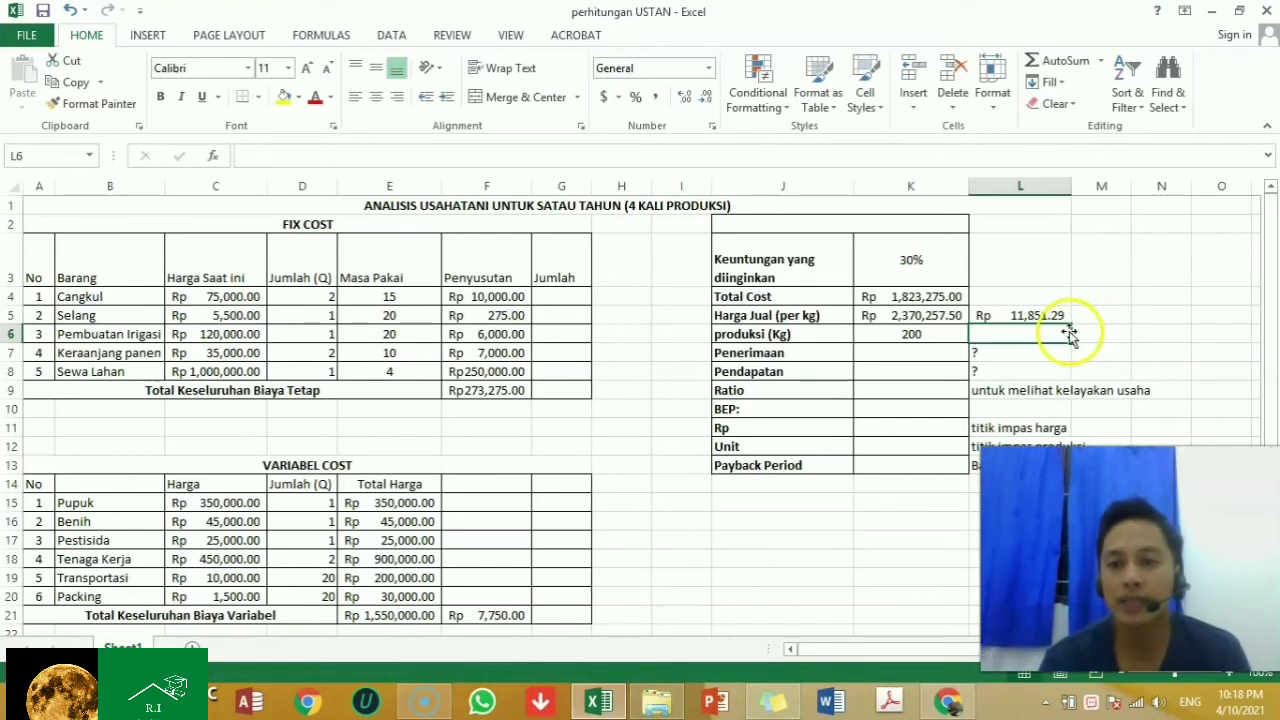
Overwrite L5 with the rounded per-kg price of 12000.
click(1034, 315)
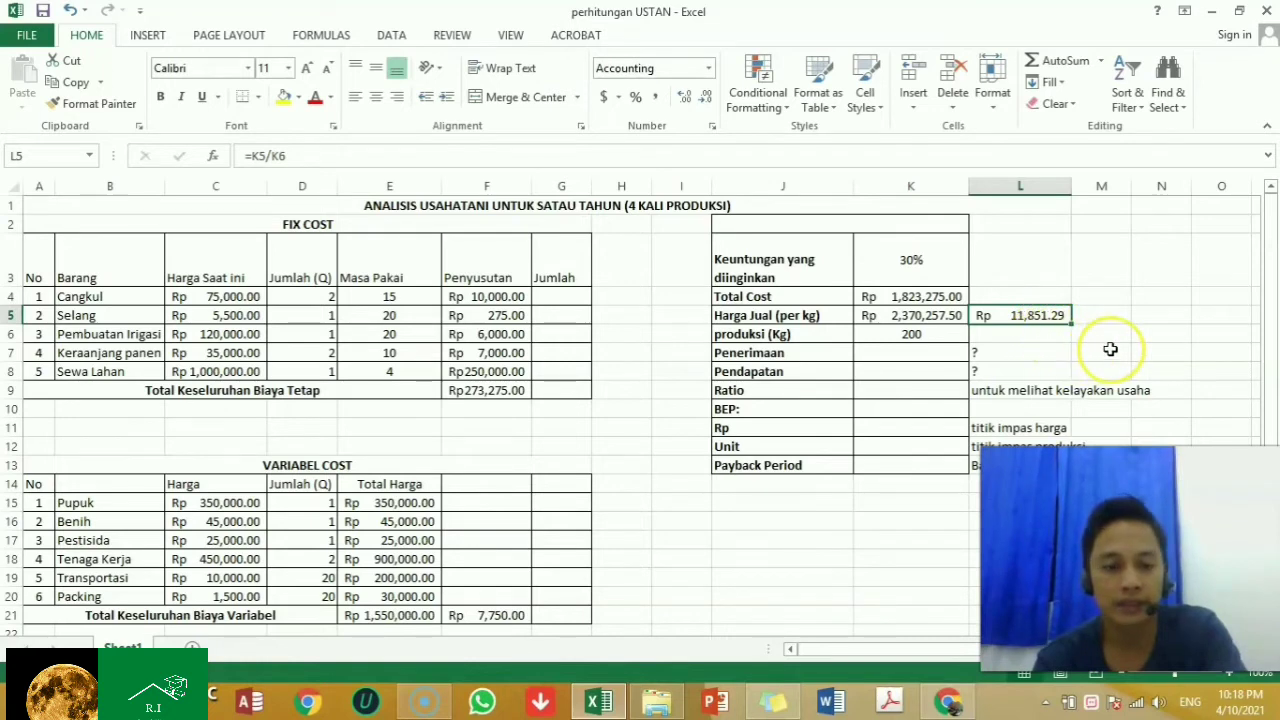
text(12)
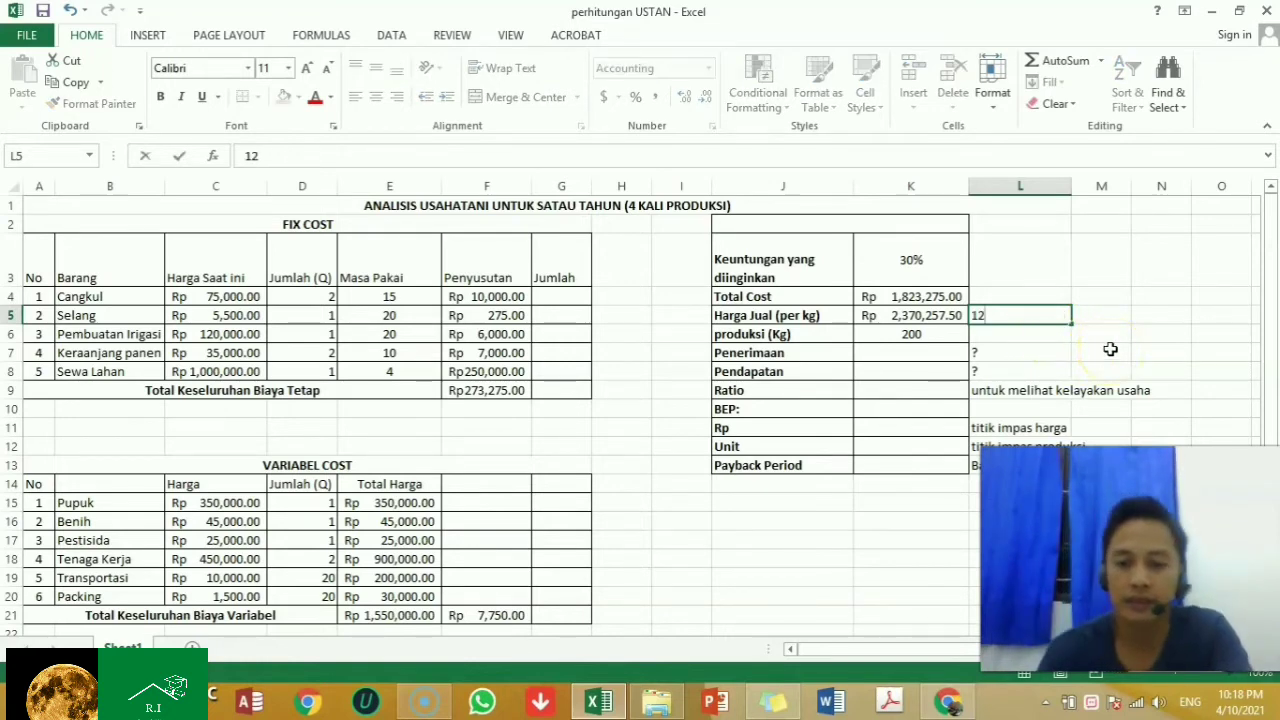
text(000)
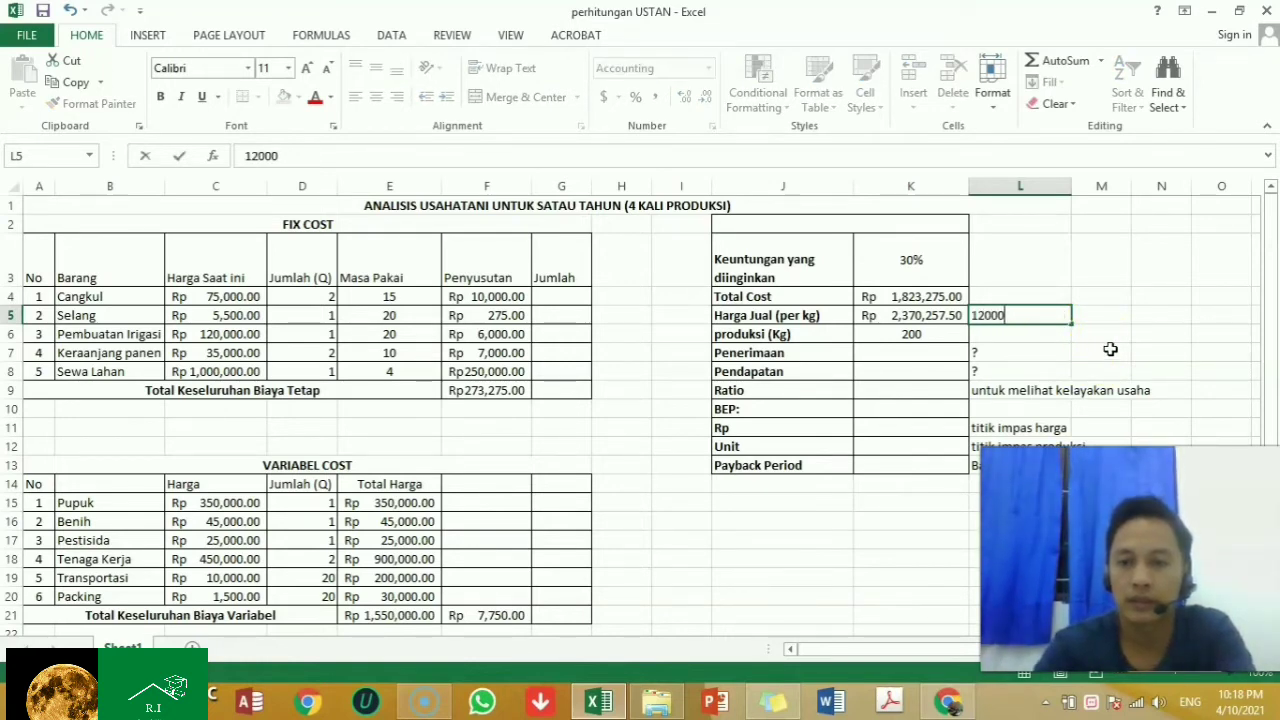
key(Return)
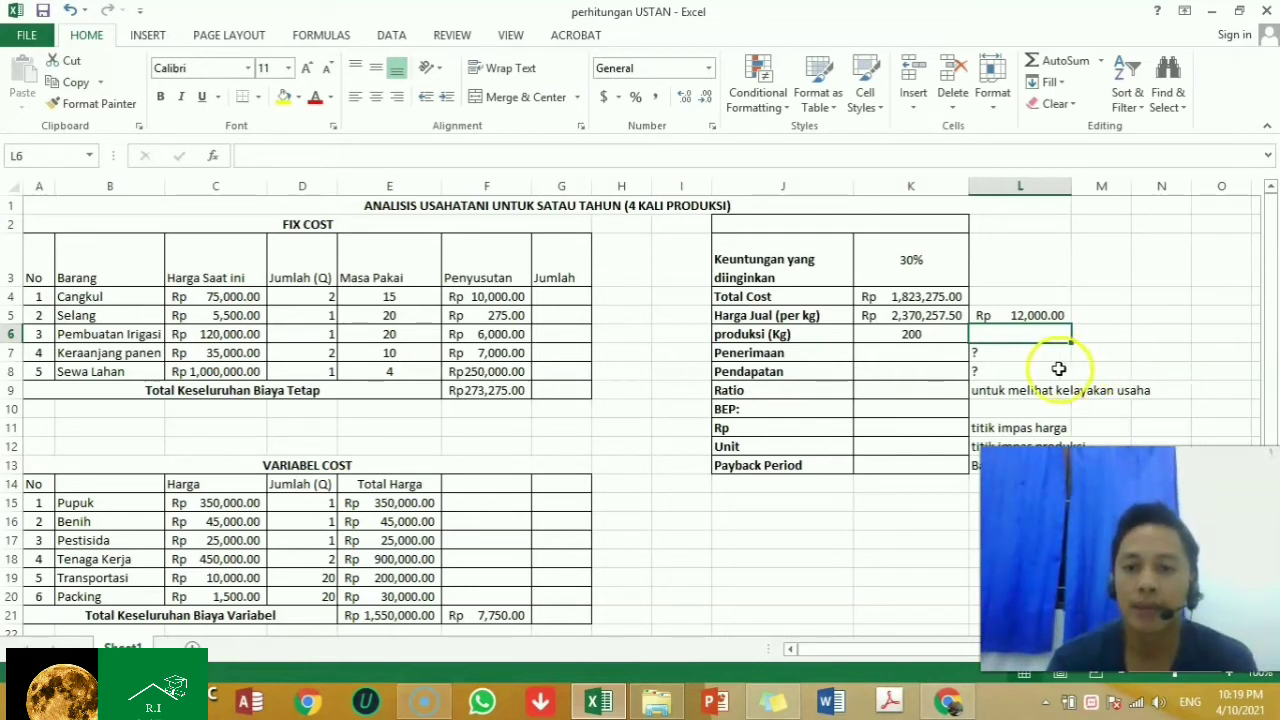
Enter =L5*K6 in K7 so Penerimaan shows Rp 2,400,000.00.
click(932, 353)
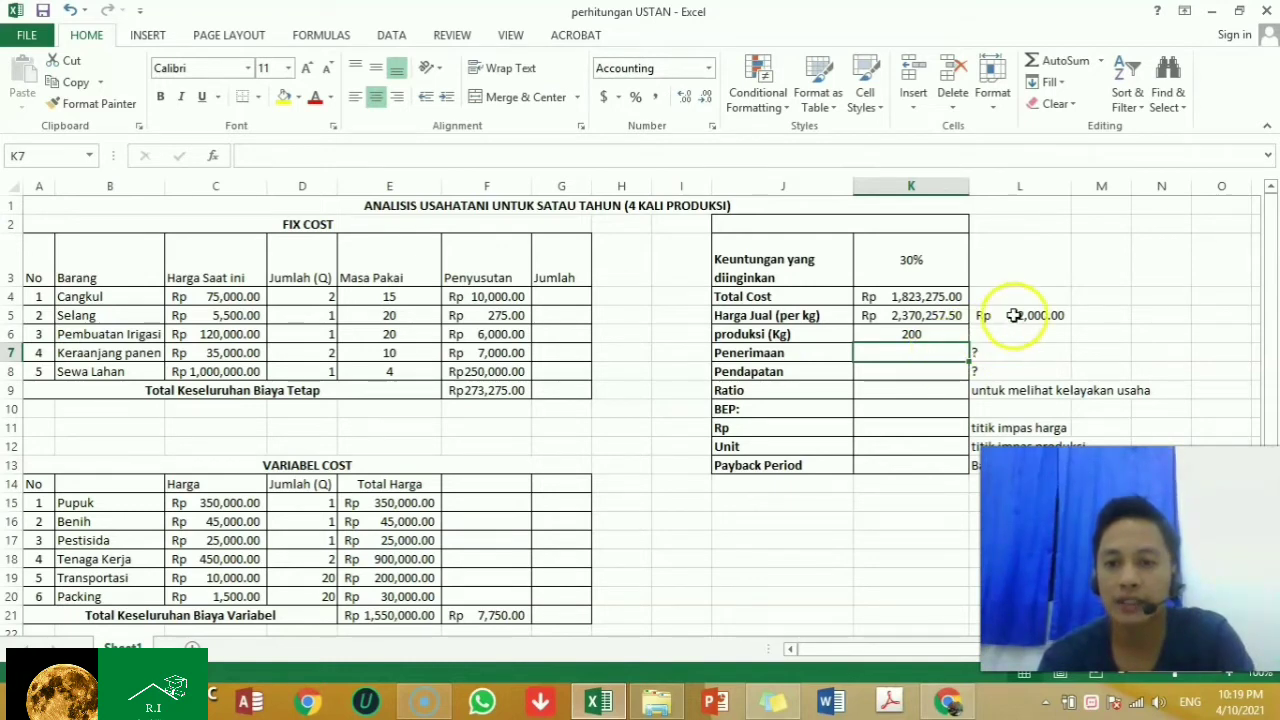
text(=)
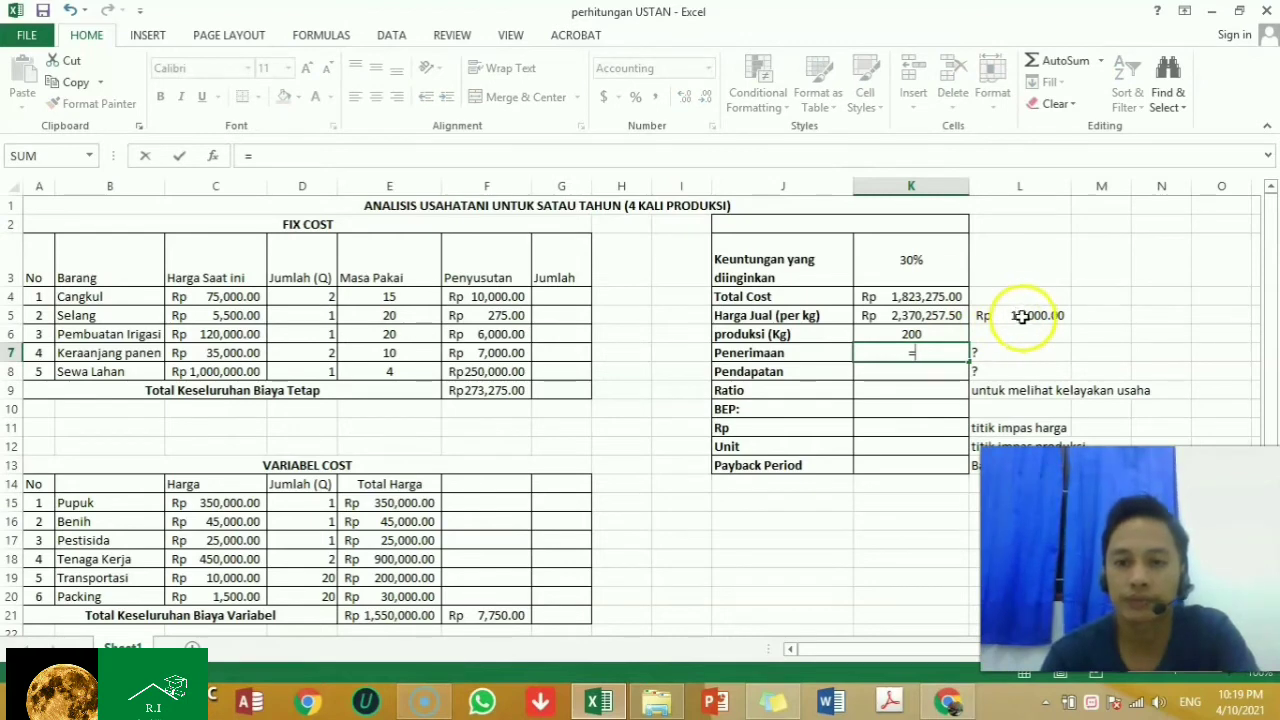
click(1022, 316)
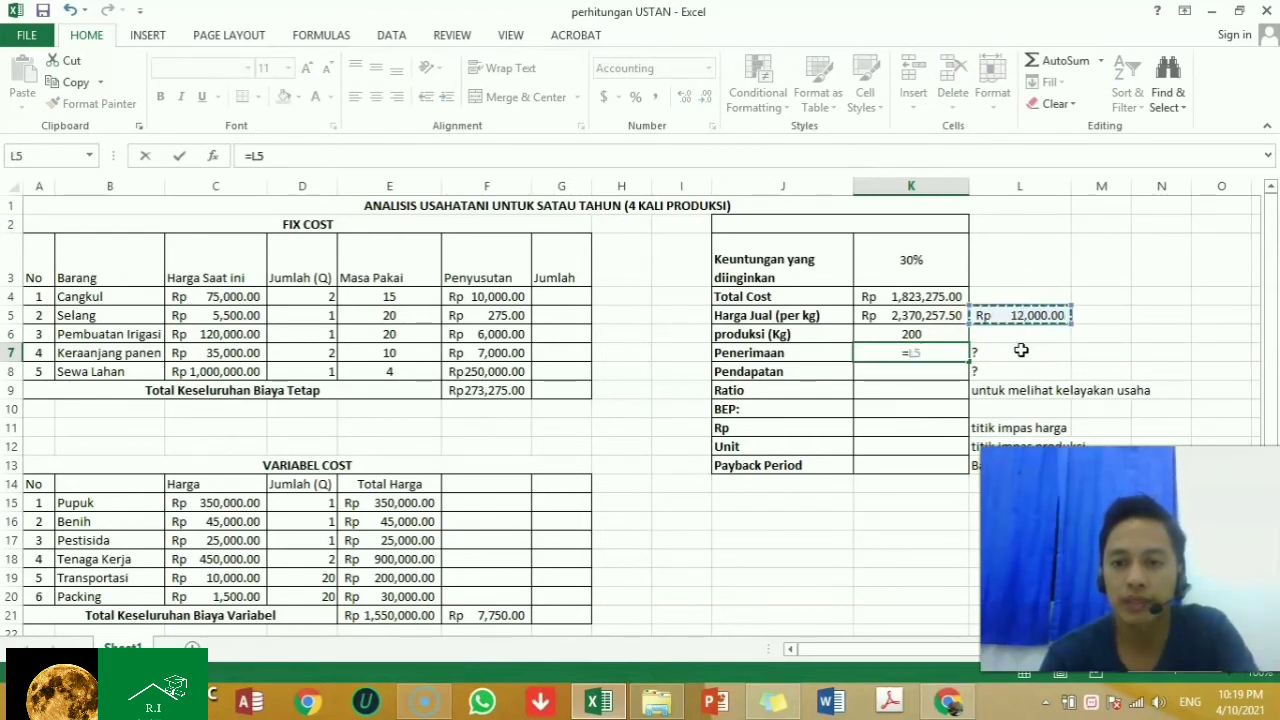
text(*)
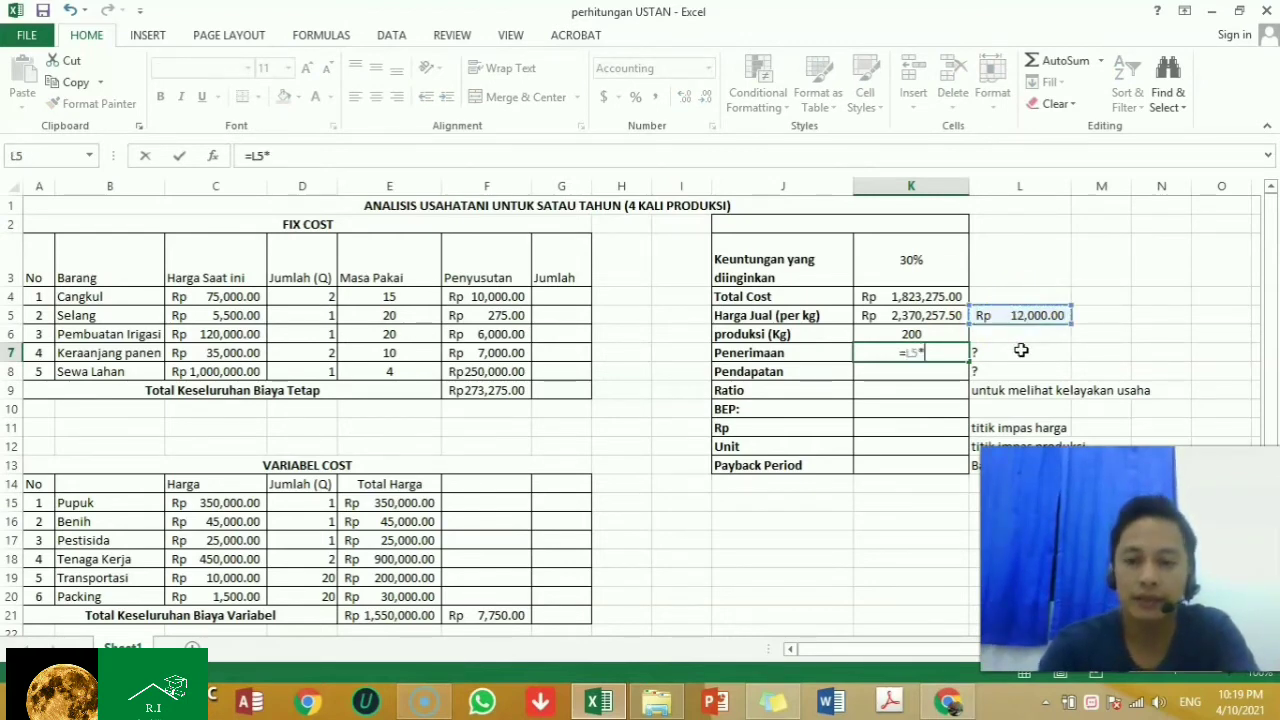
click(928, 335)
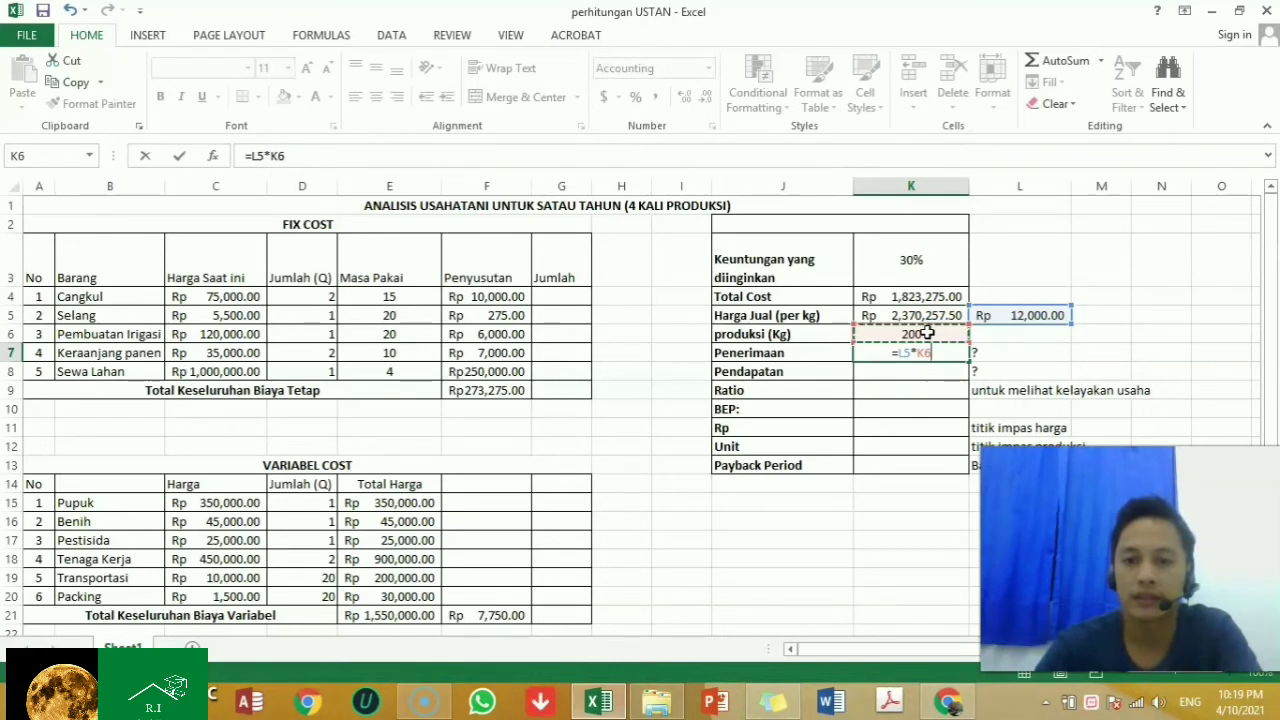
key(Return)
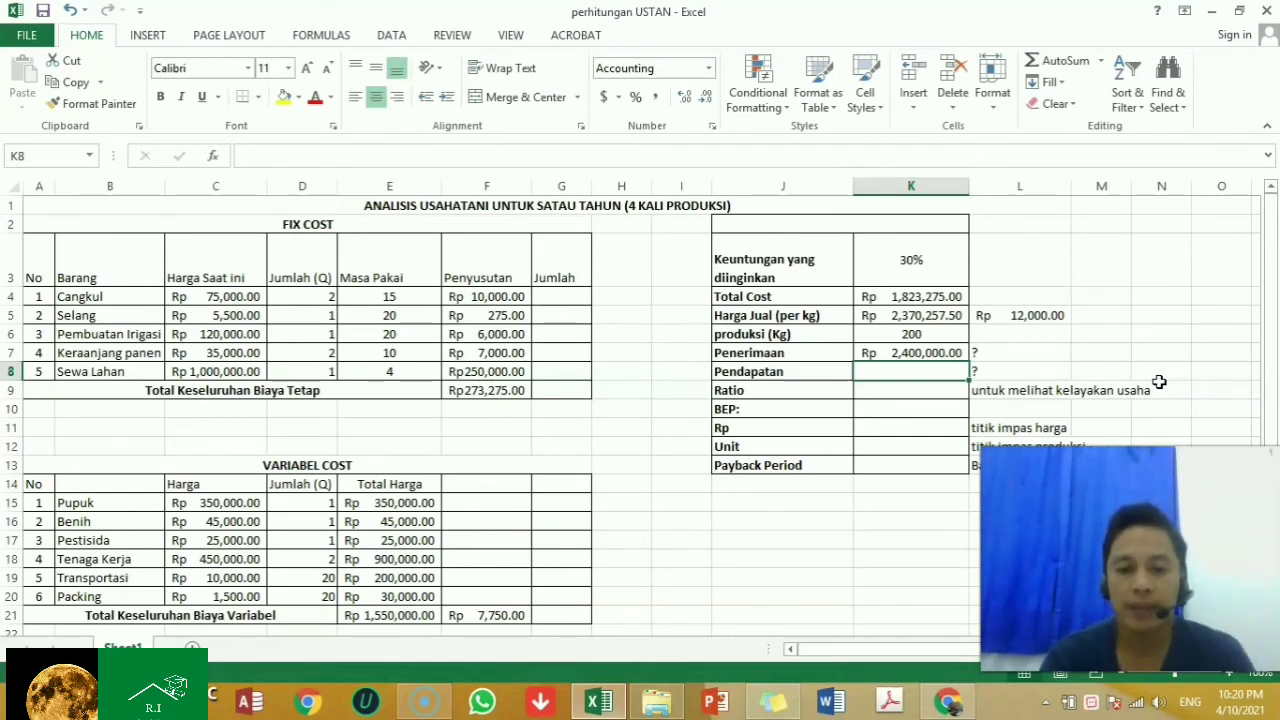
Enter =K7-K4 in K8 for a Pendapatan of Rp 576,725.00.
text(=)
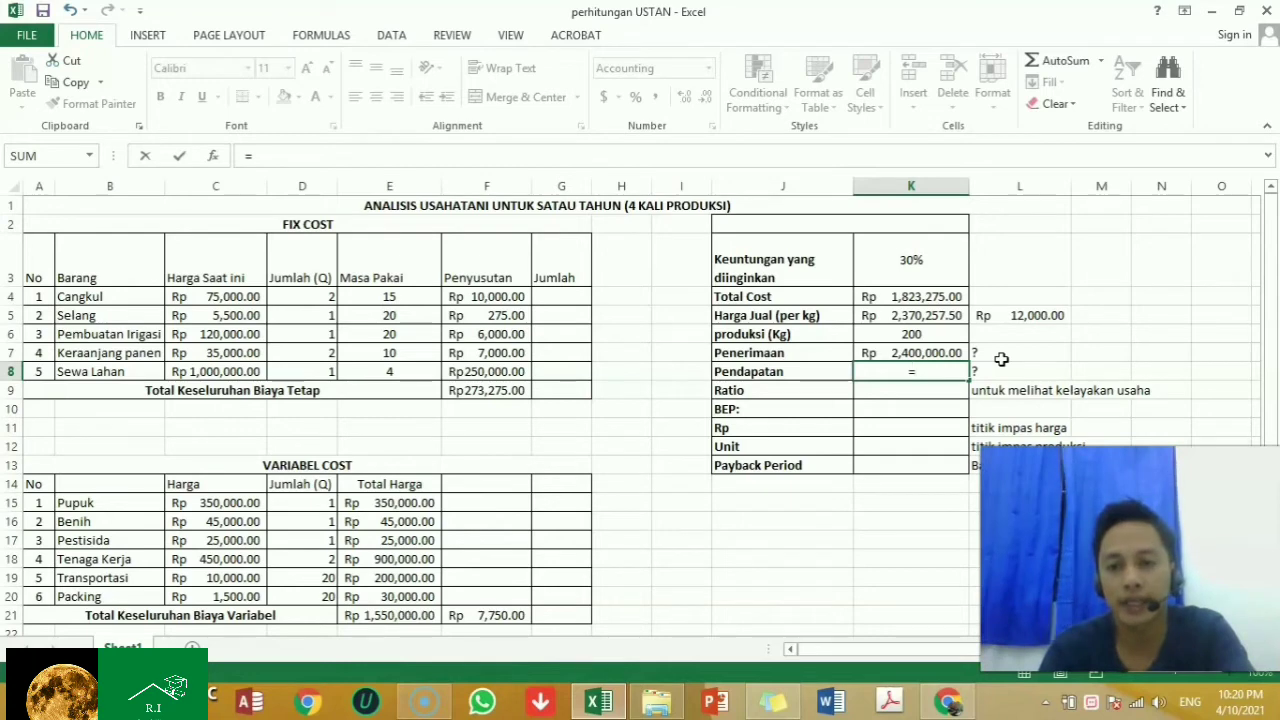
click(944, 351)
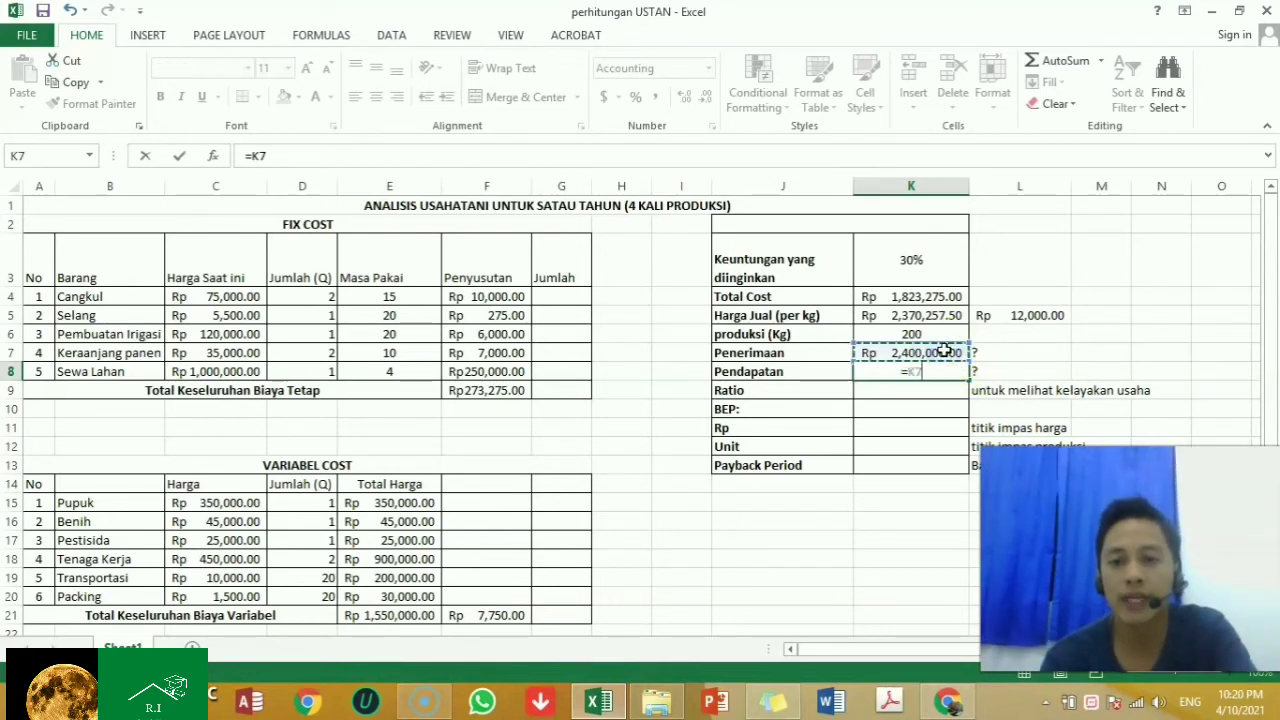
text(-)
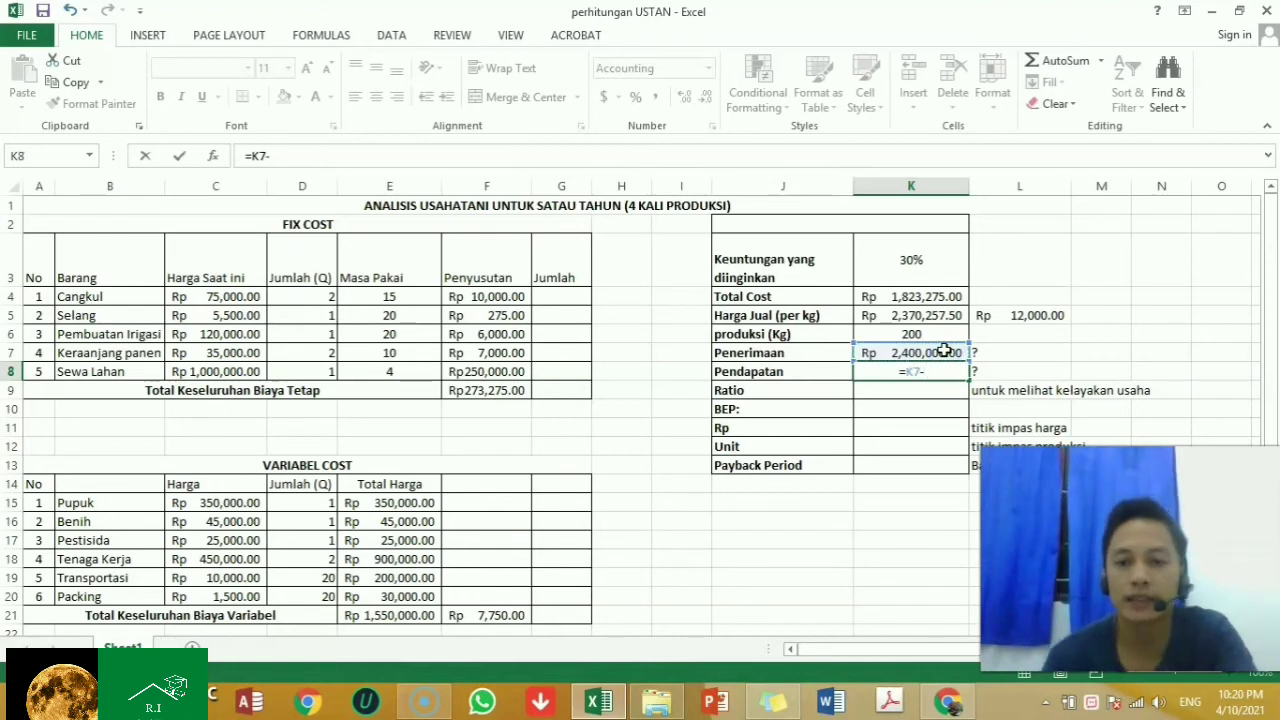
click(905, 296)
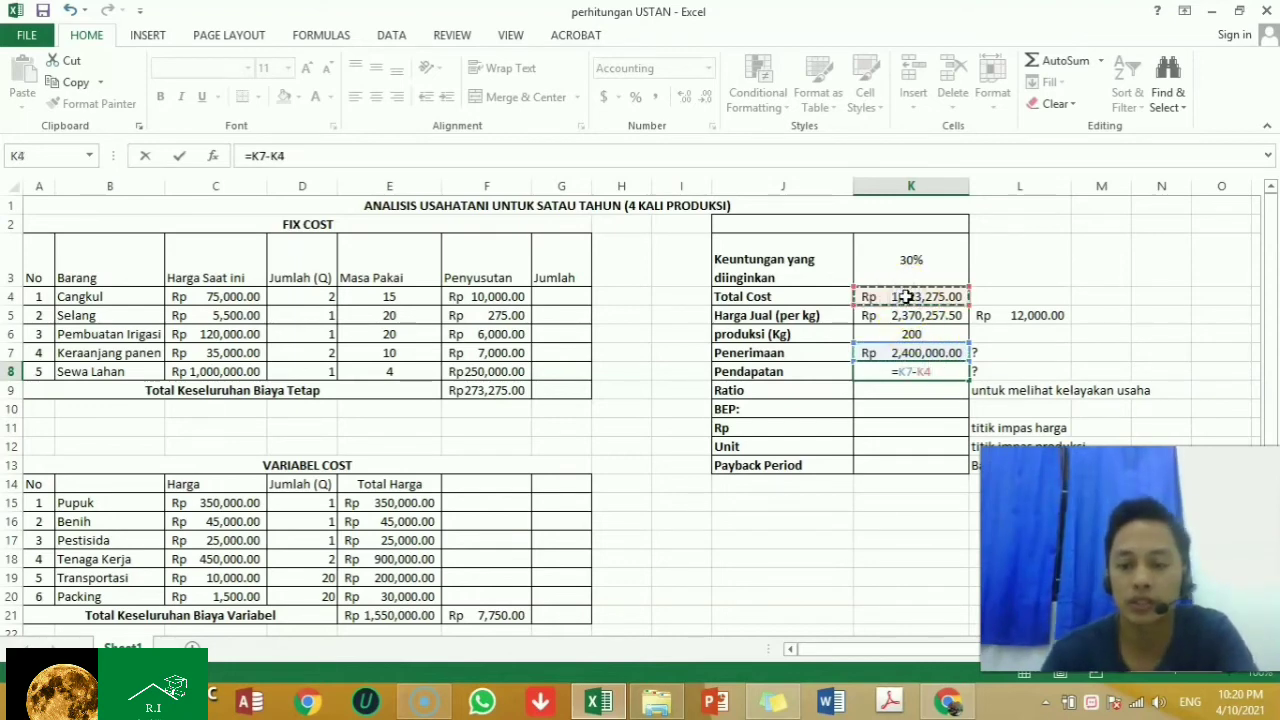
key(Return)
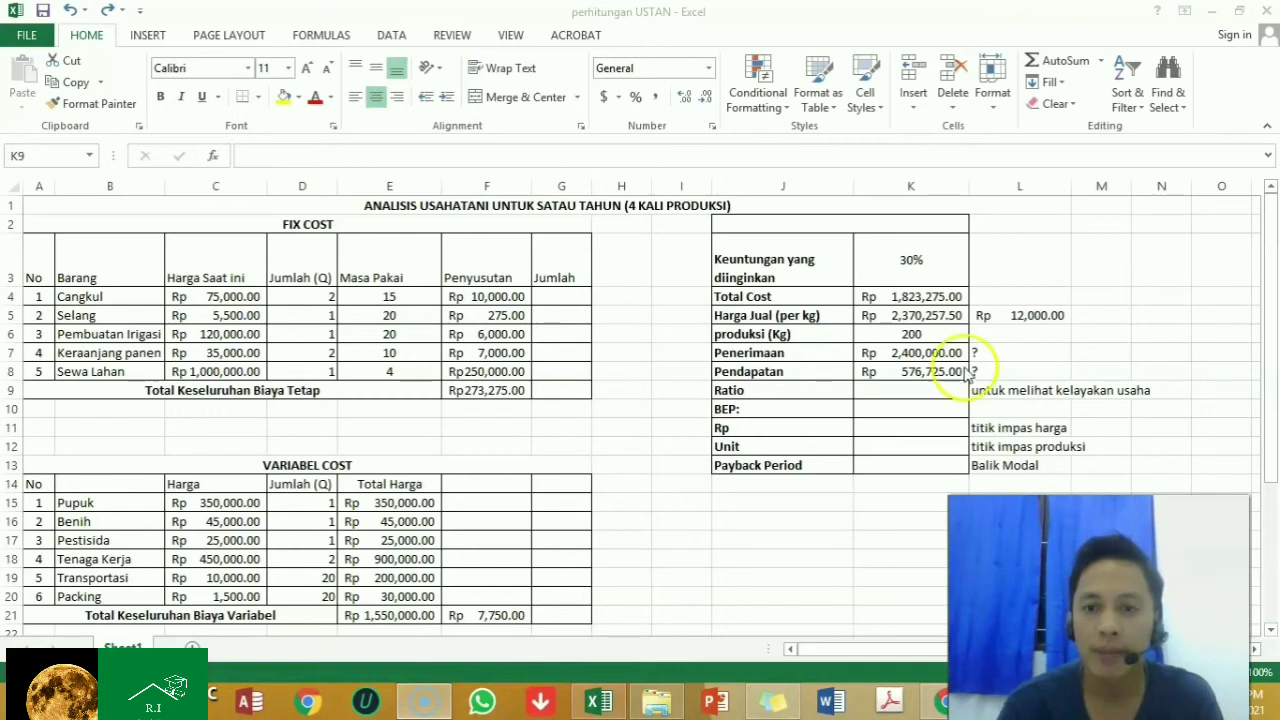
Enter =K7/K4 in K9 for a Ratio of 1.316312679.
click(910, 390)
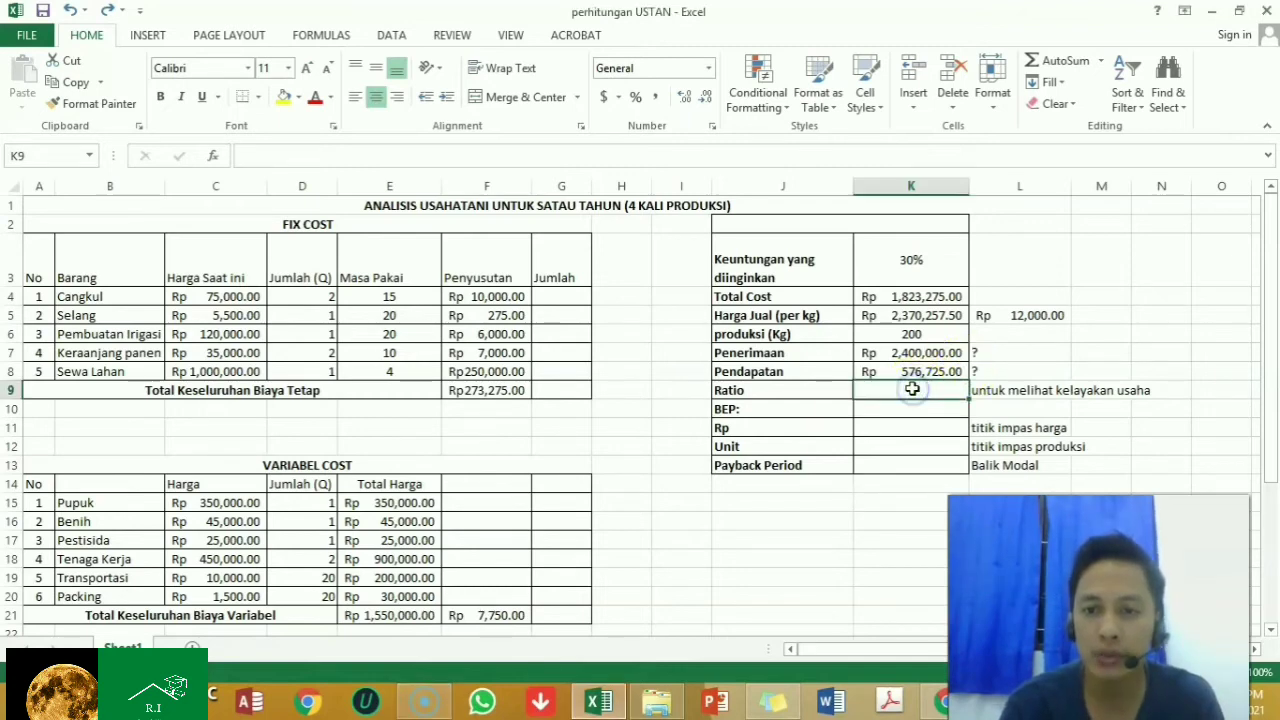
double_click(913, 390)
text(=)
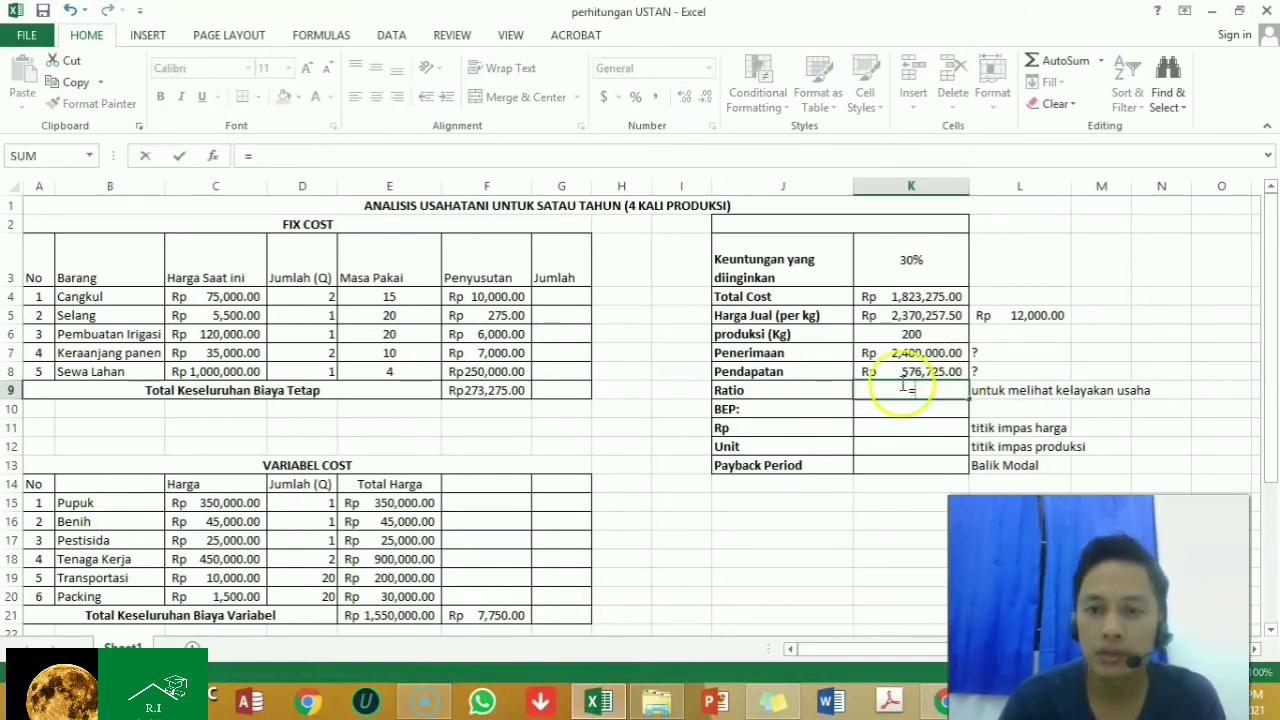
click(889, 354)
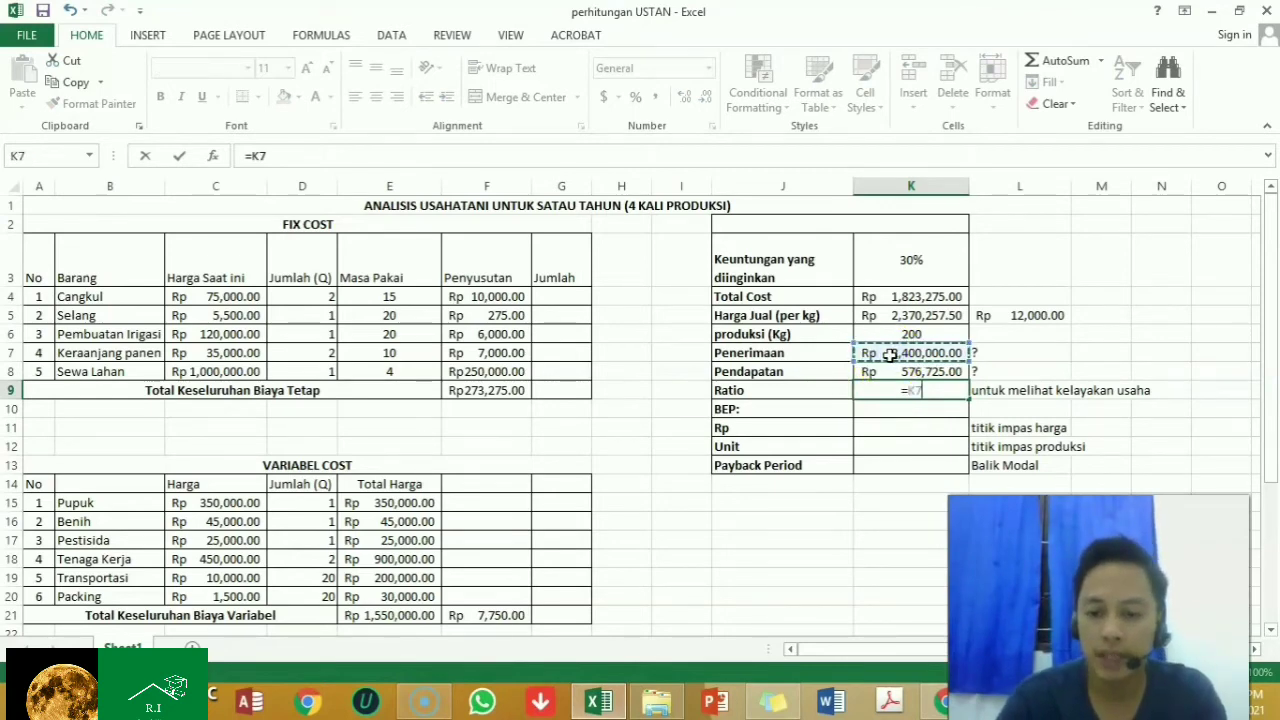
text(/)
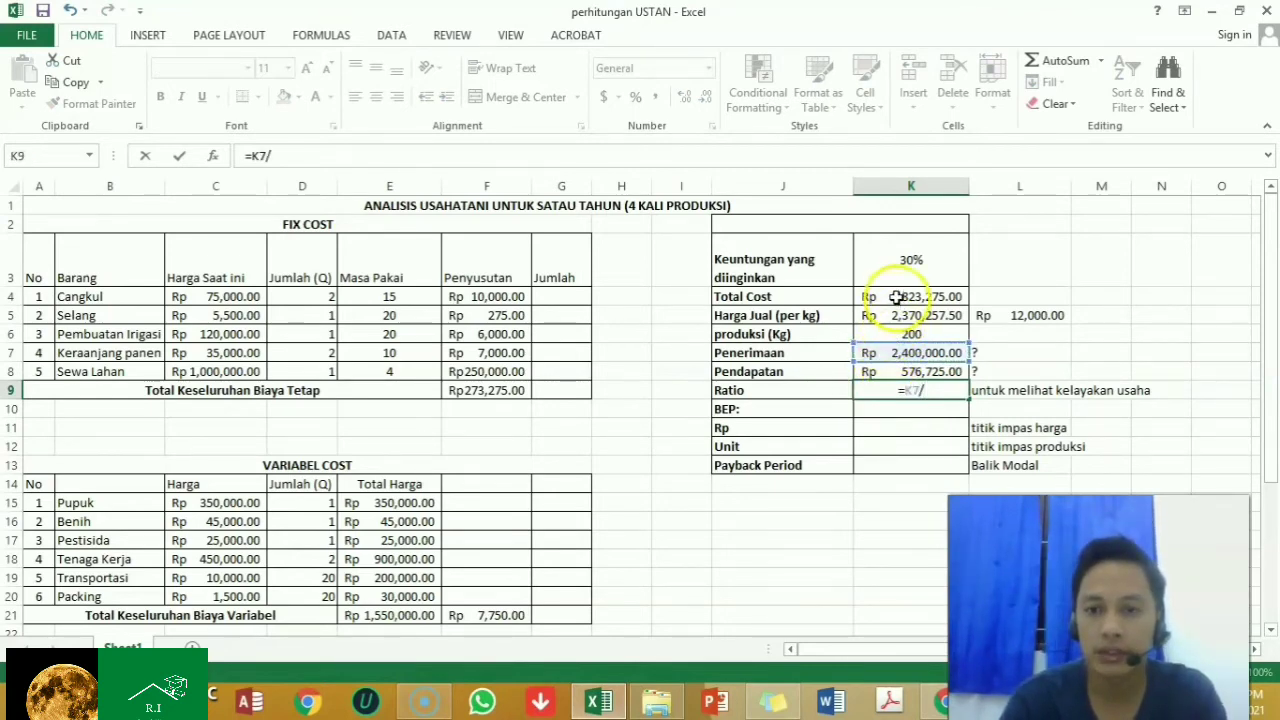
click(897, 297)
key(Return)
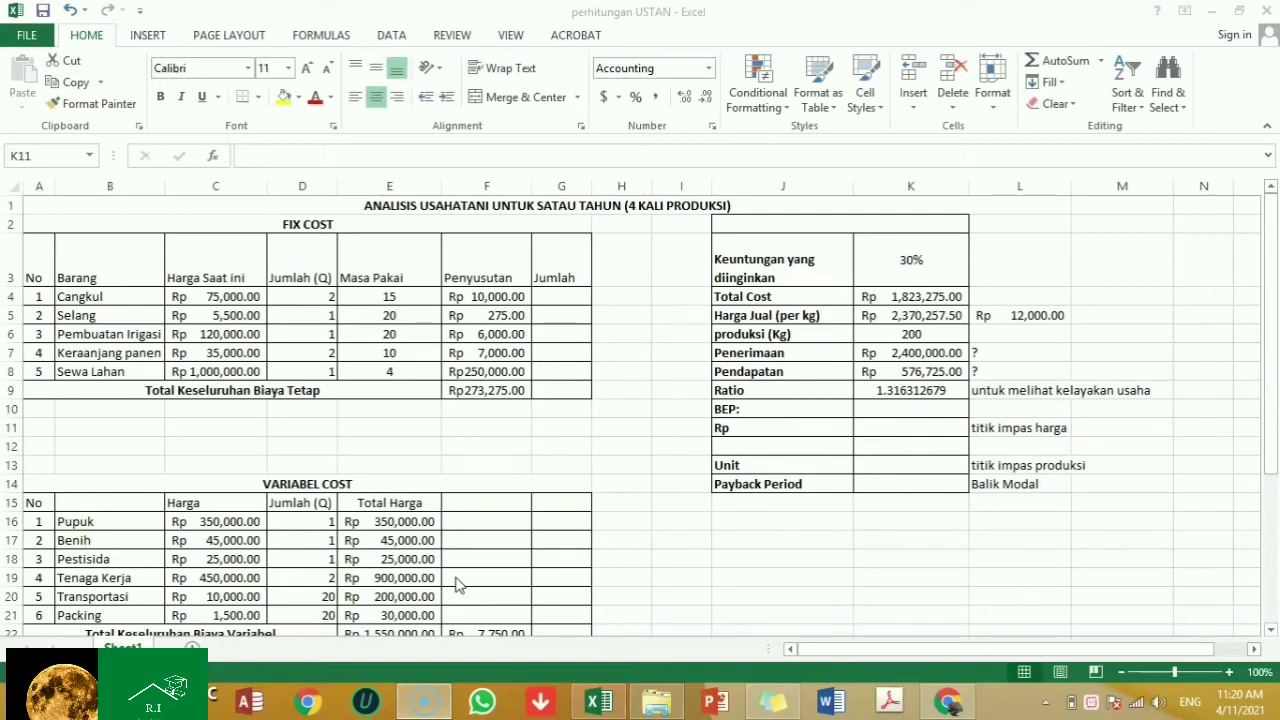
Enter =F9/(L5-F22)*L5 in K11, giving a Rp break-even value of Rp 771,600.00.
click(885, 423)
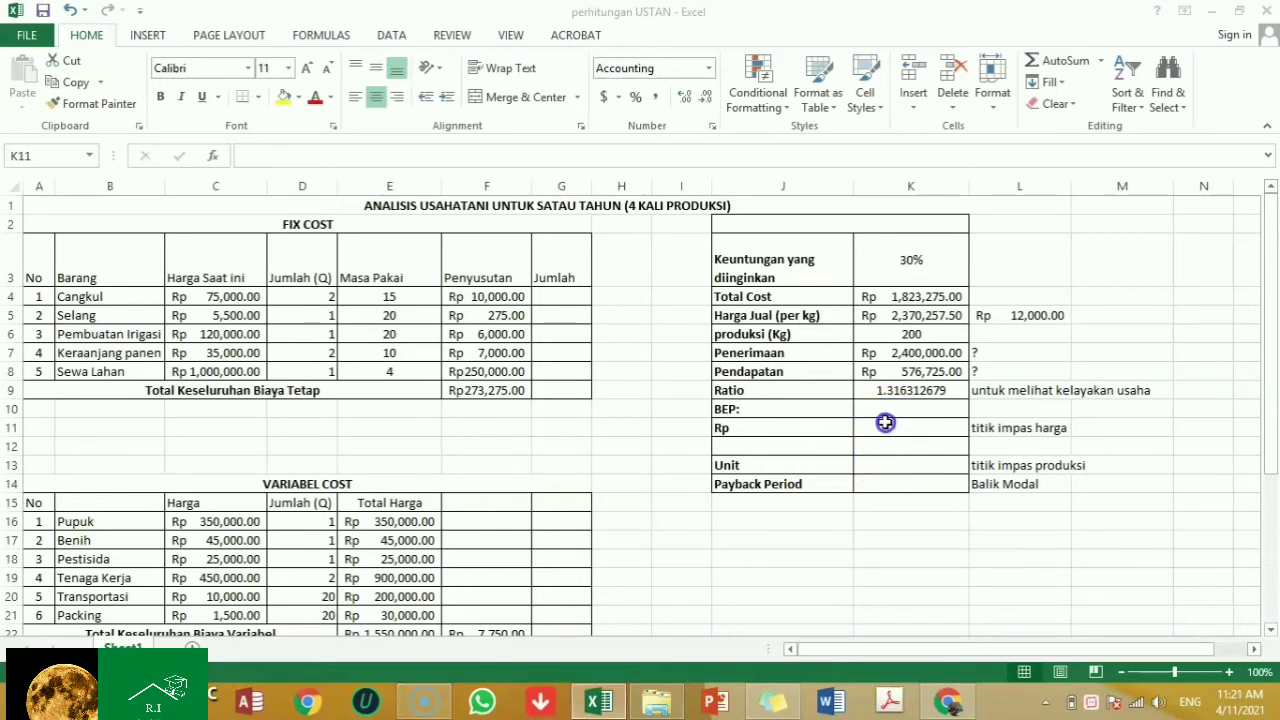
text(=)
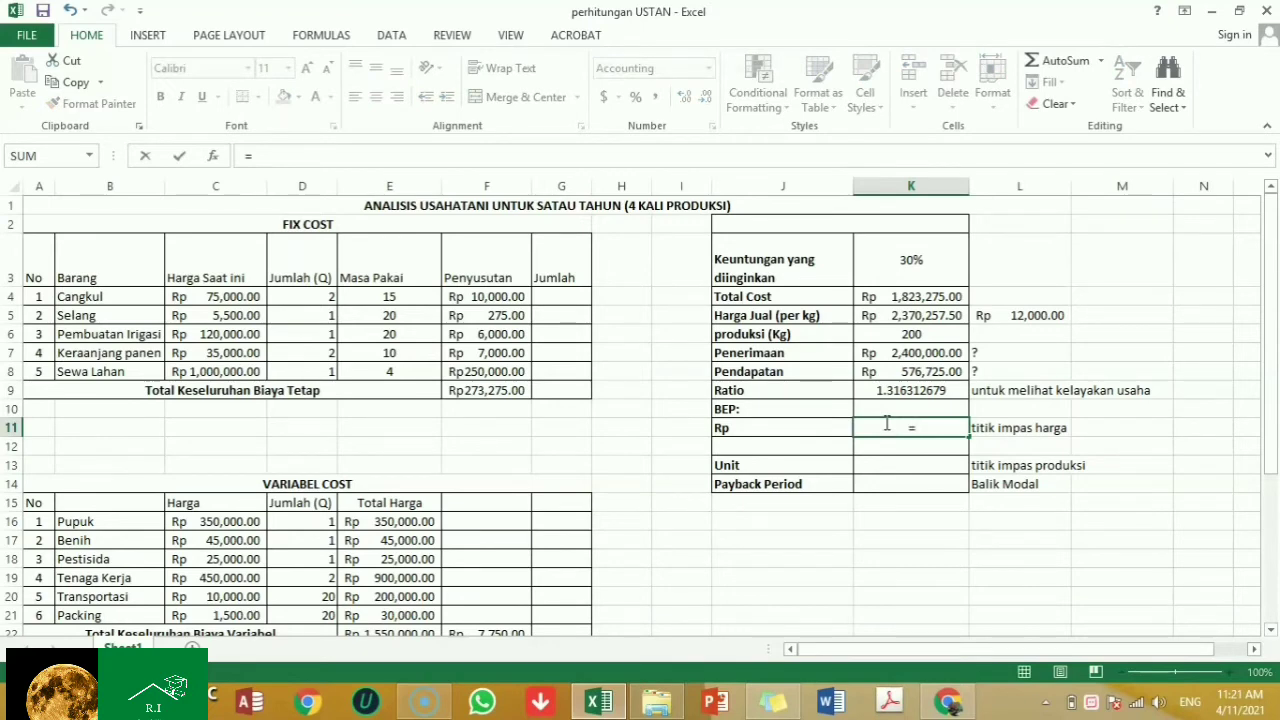
click(509, 392)
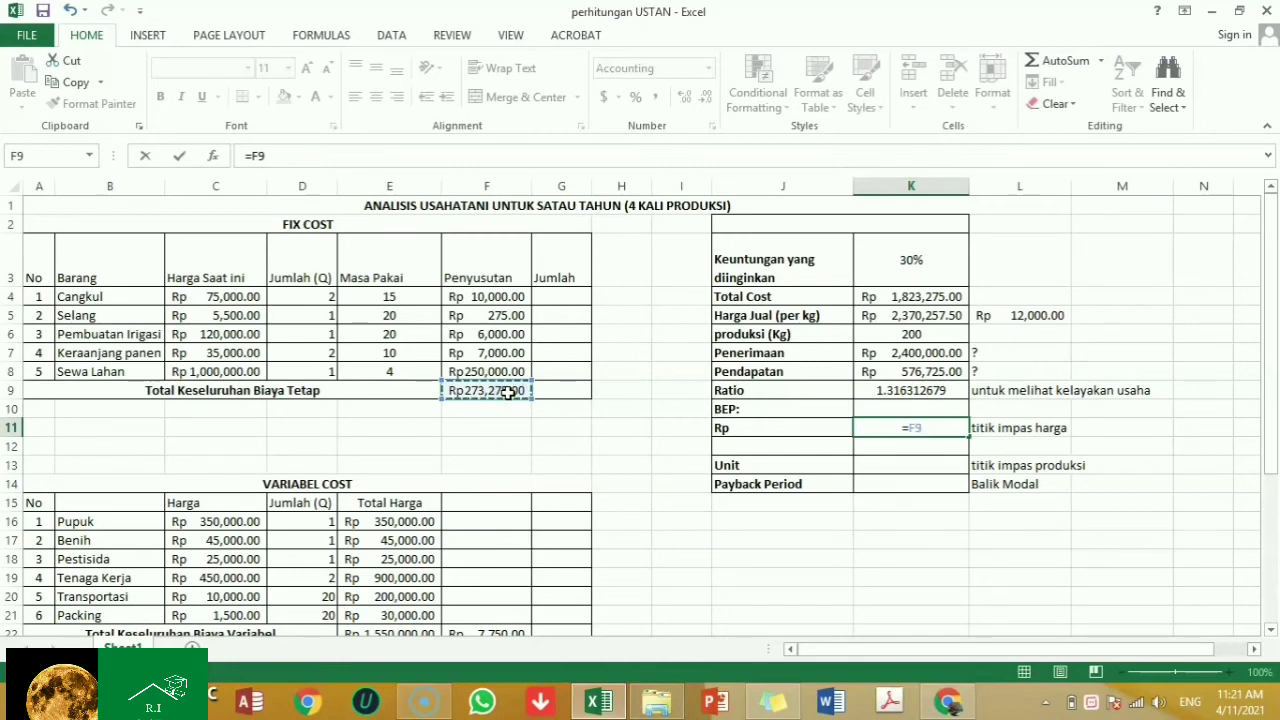
text(/)
text(()
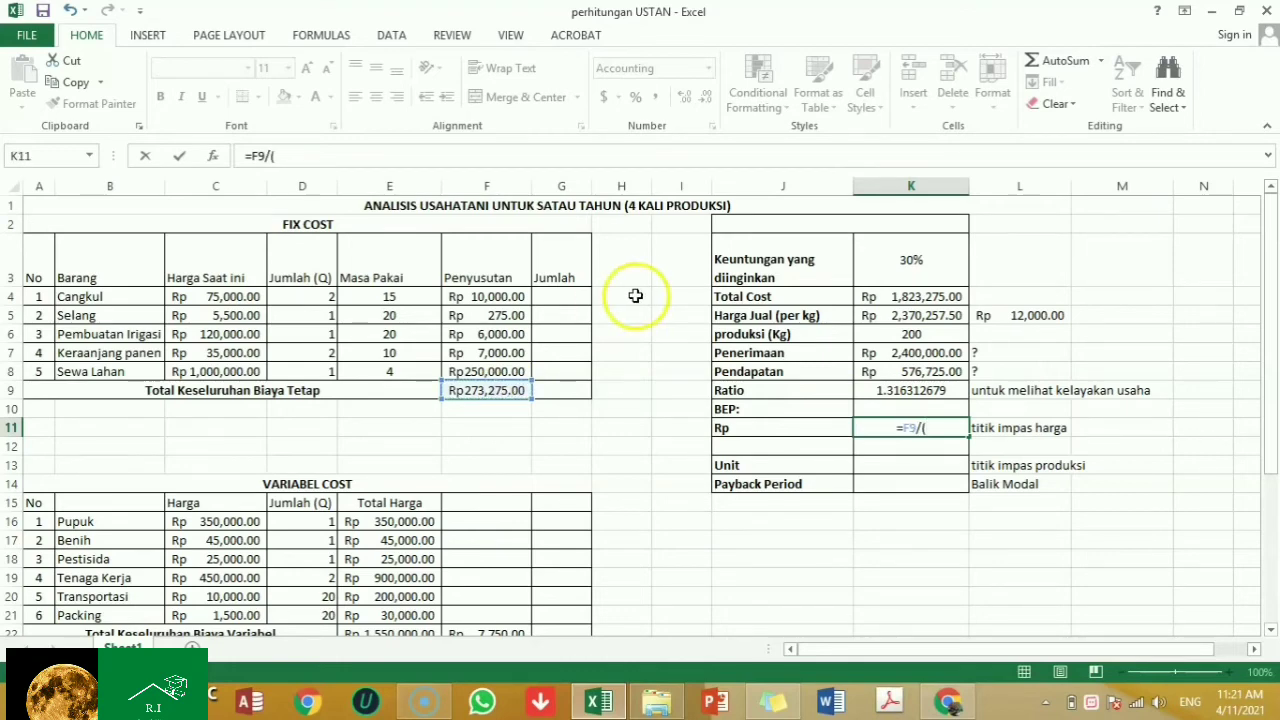
click(1020, 316)
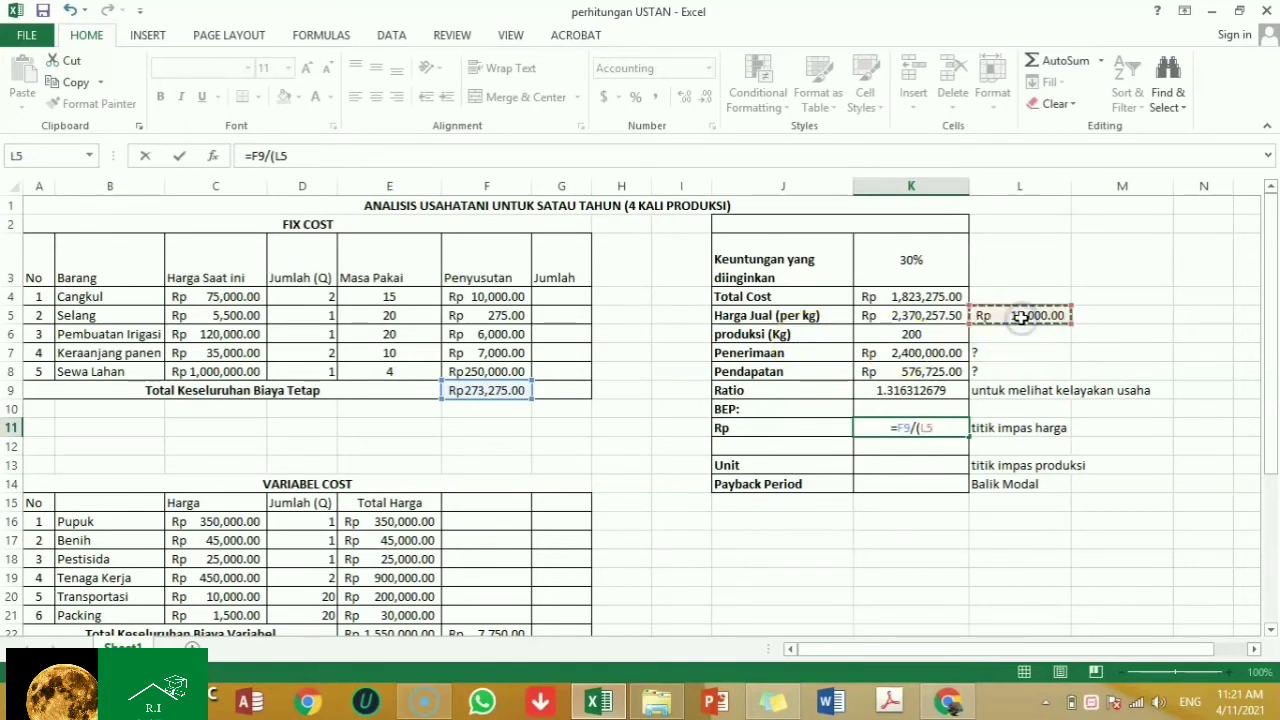
text(-)
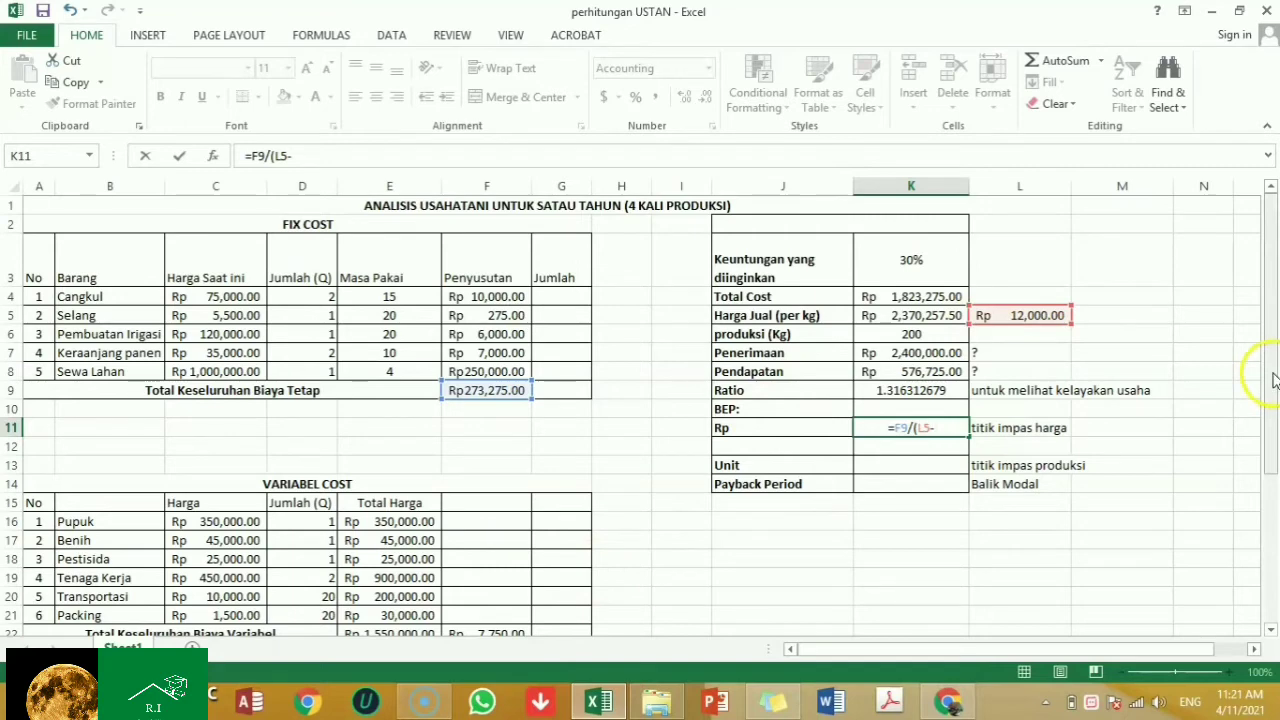
drag(1272, 385, 1270, 405)
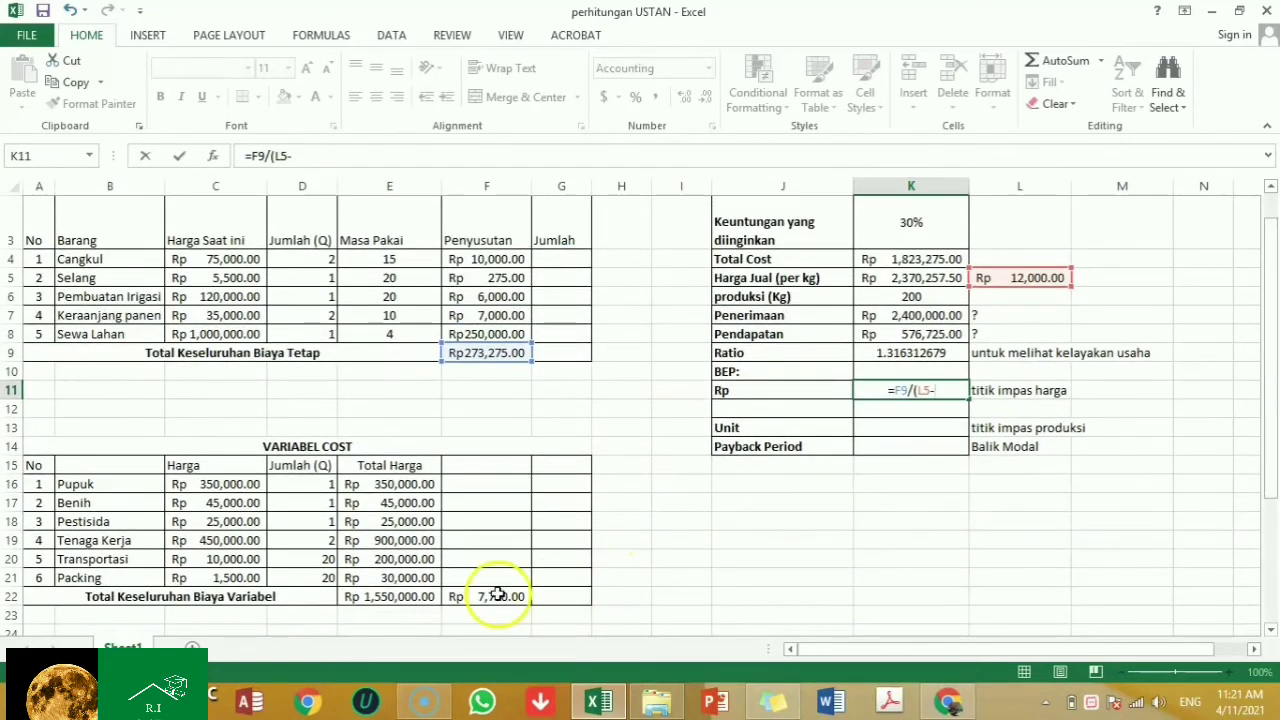
click(498, 596)
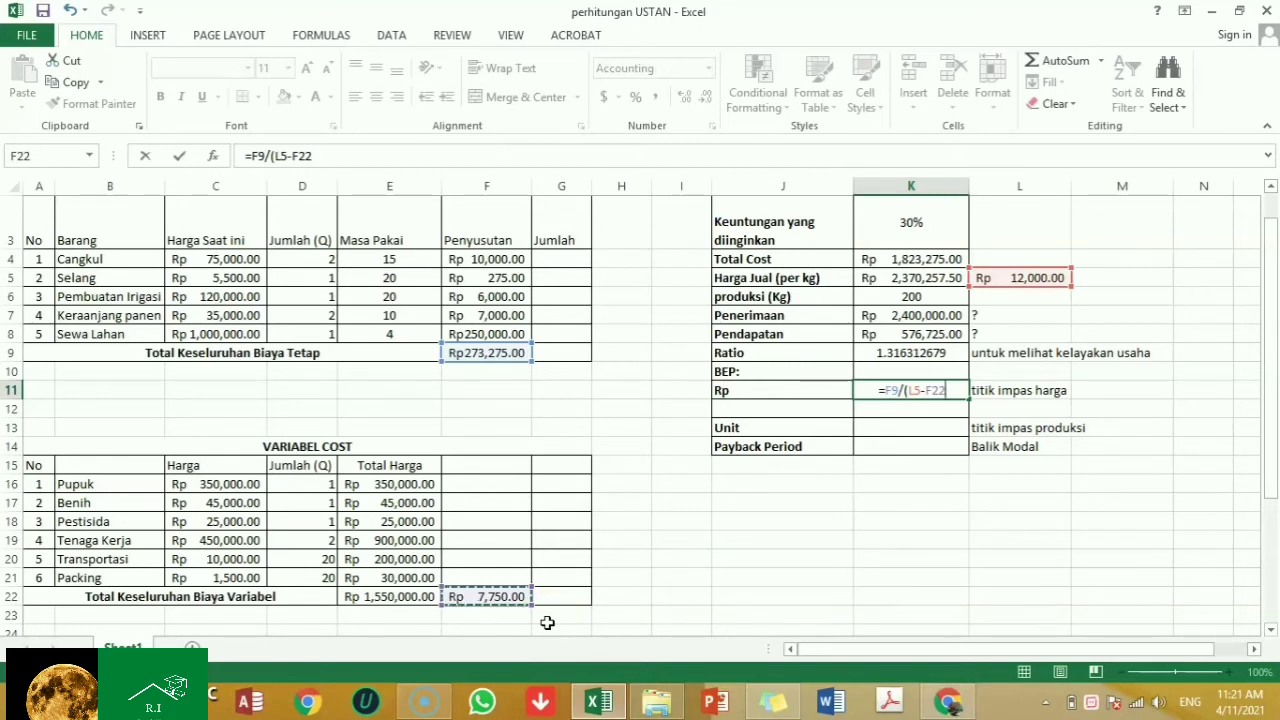
text())
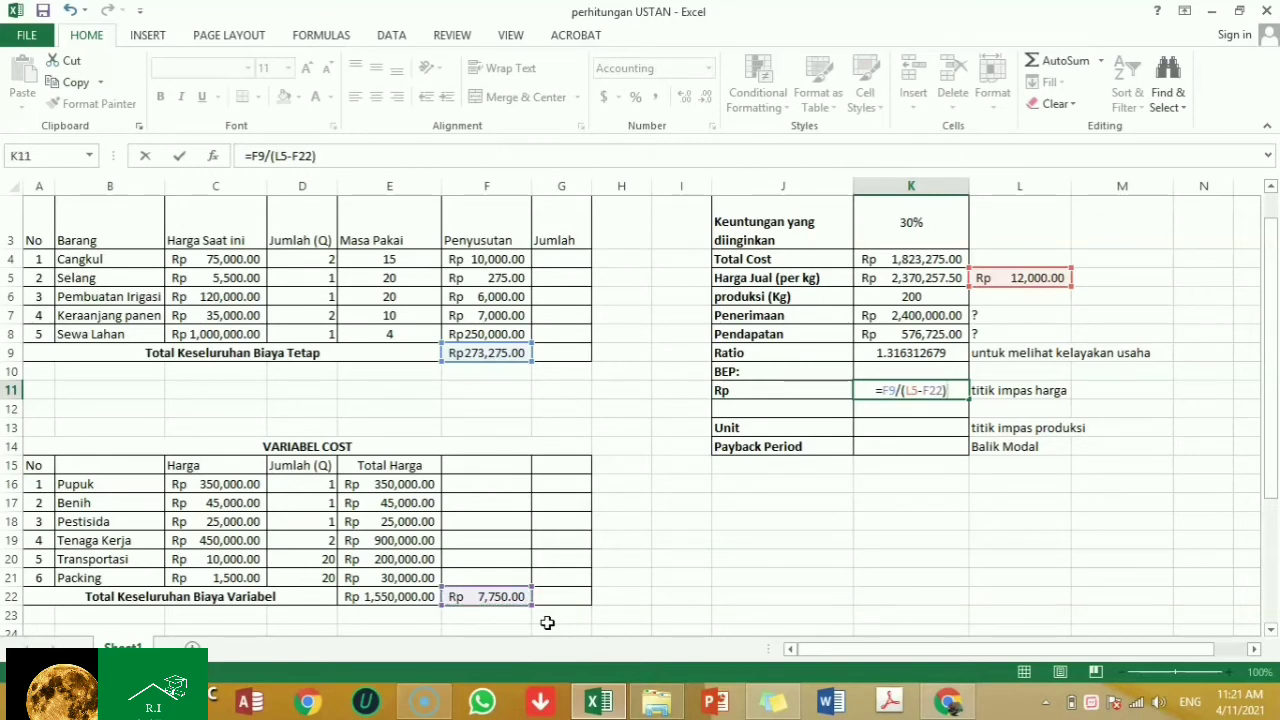
text(*)
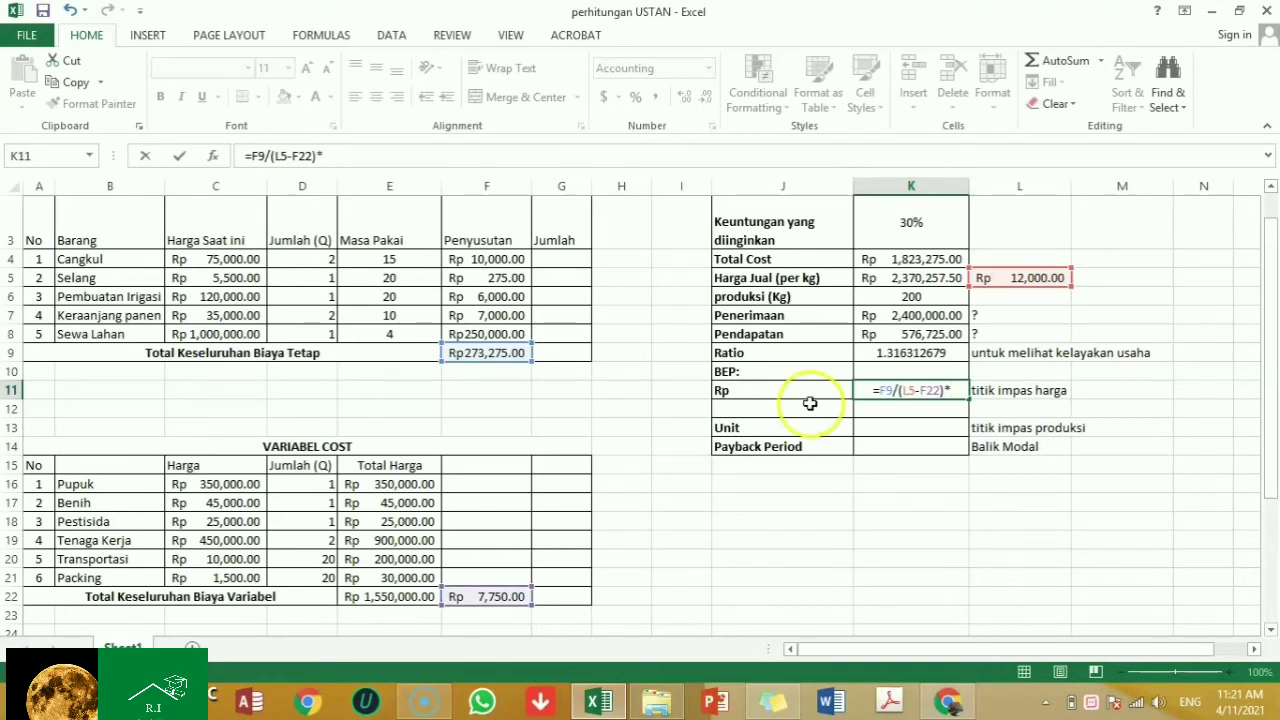
click(1032, 279)
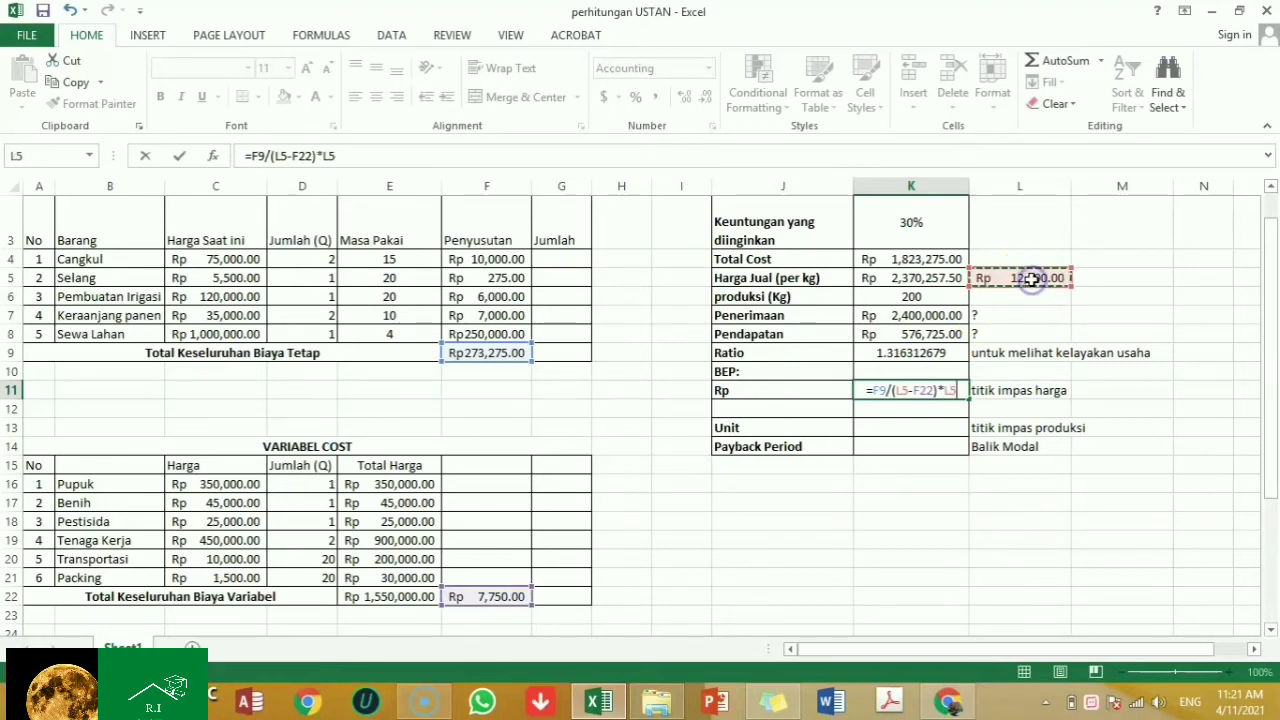
key(Return)
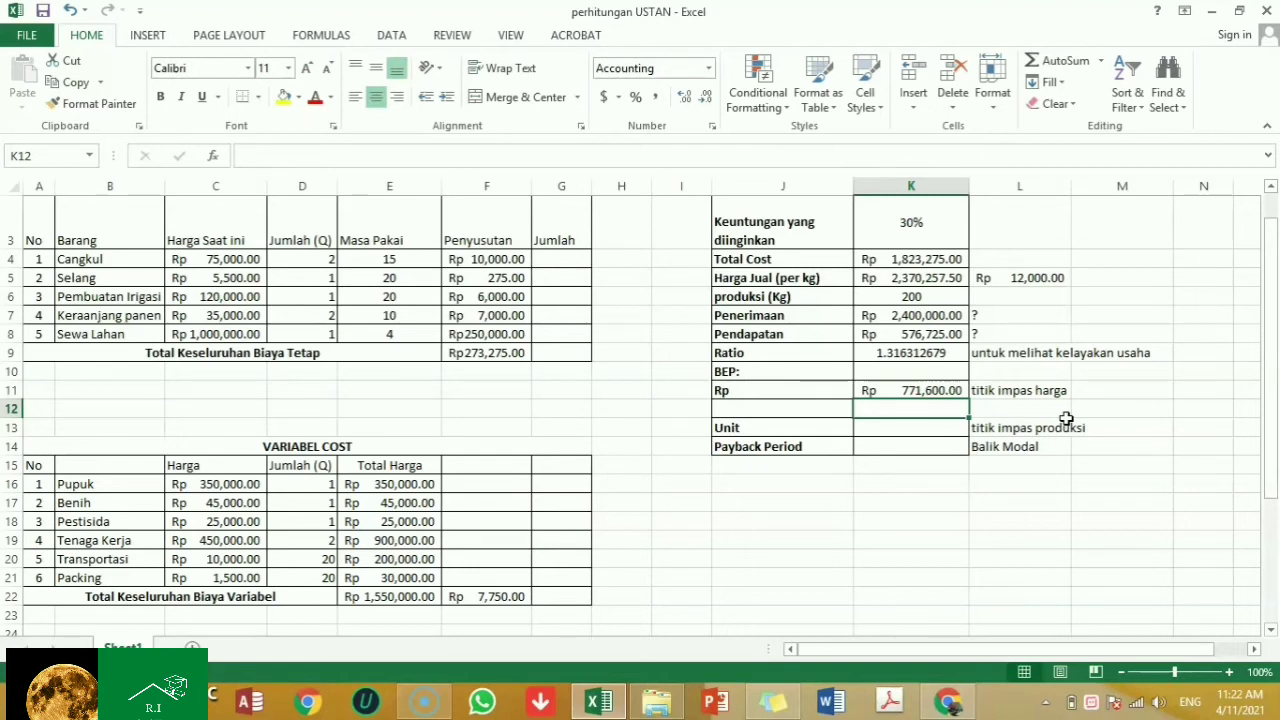
Enter =K11/K6 in K12 to divide the break-even price by production, giving 3,858.00.
text(=)
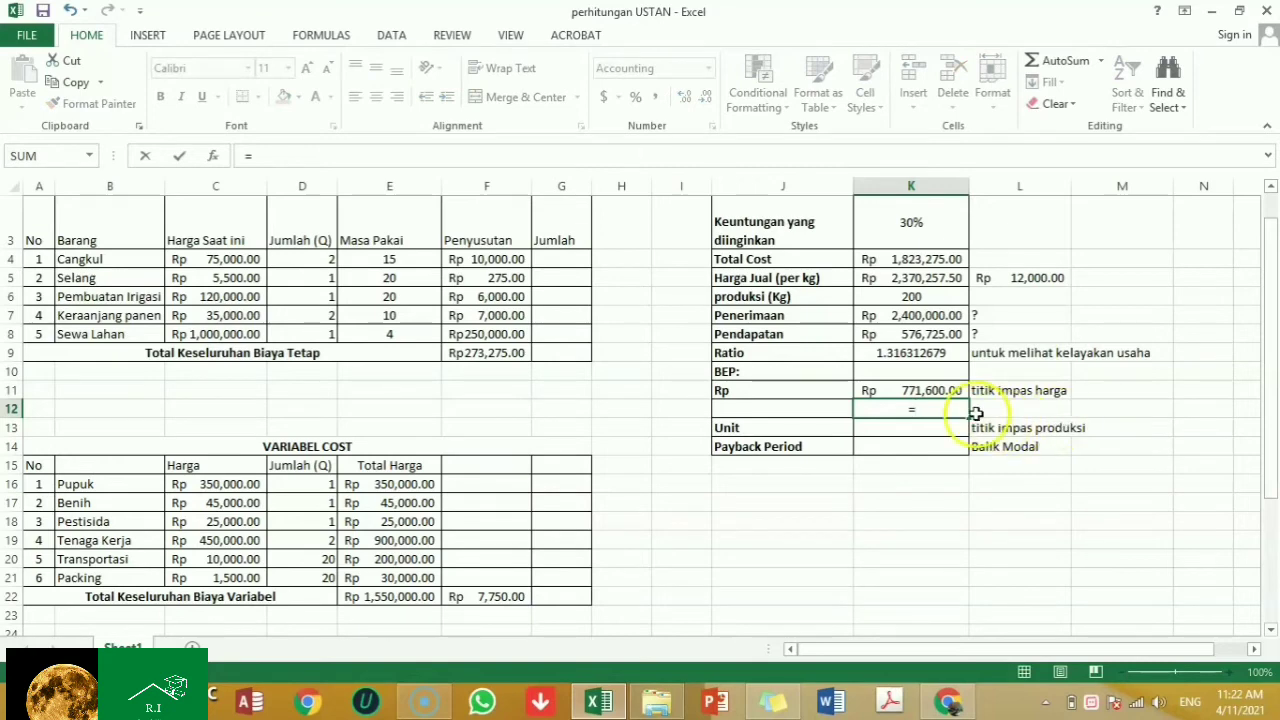
click(943, 391)
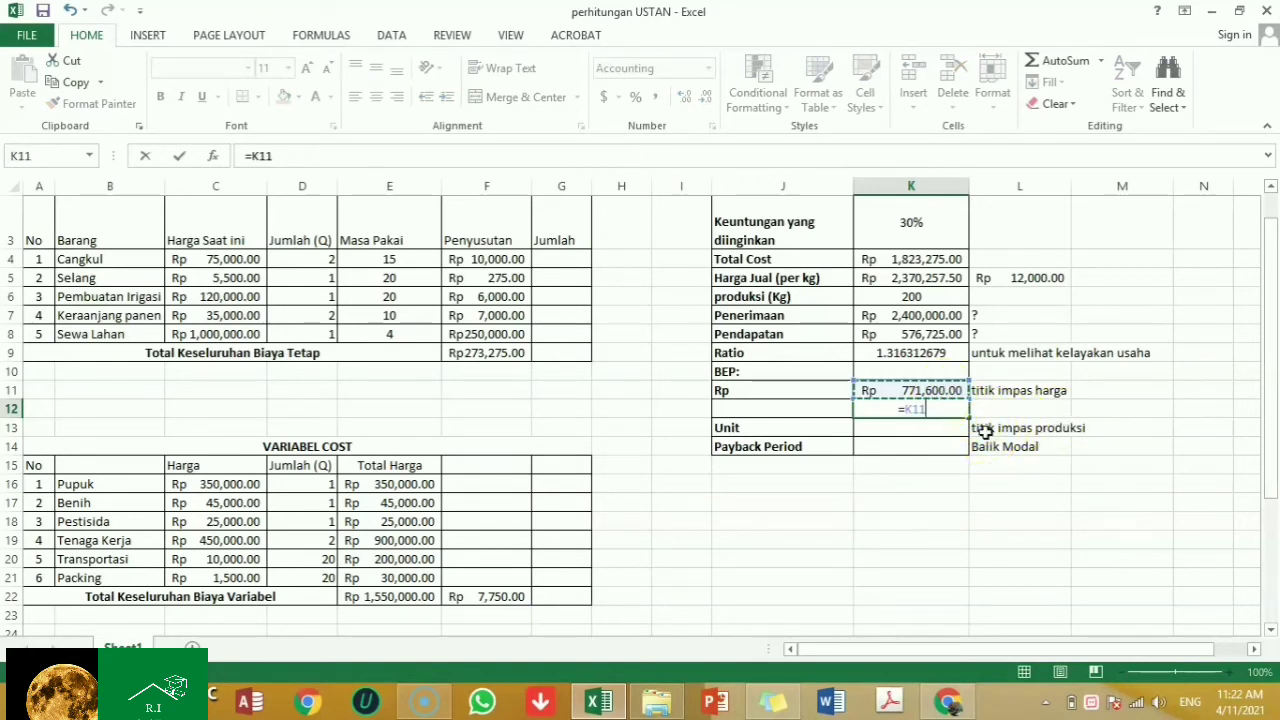
text(/)
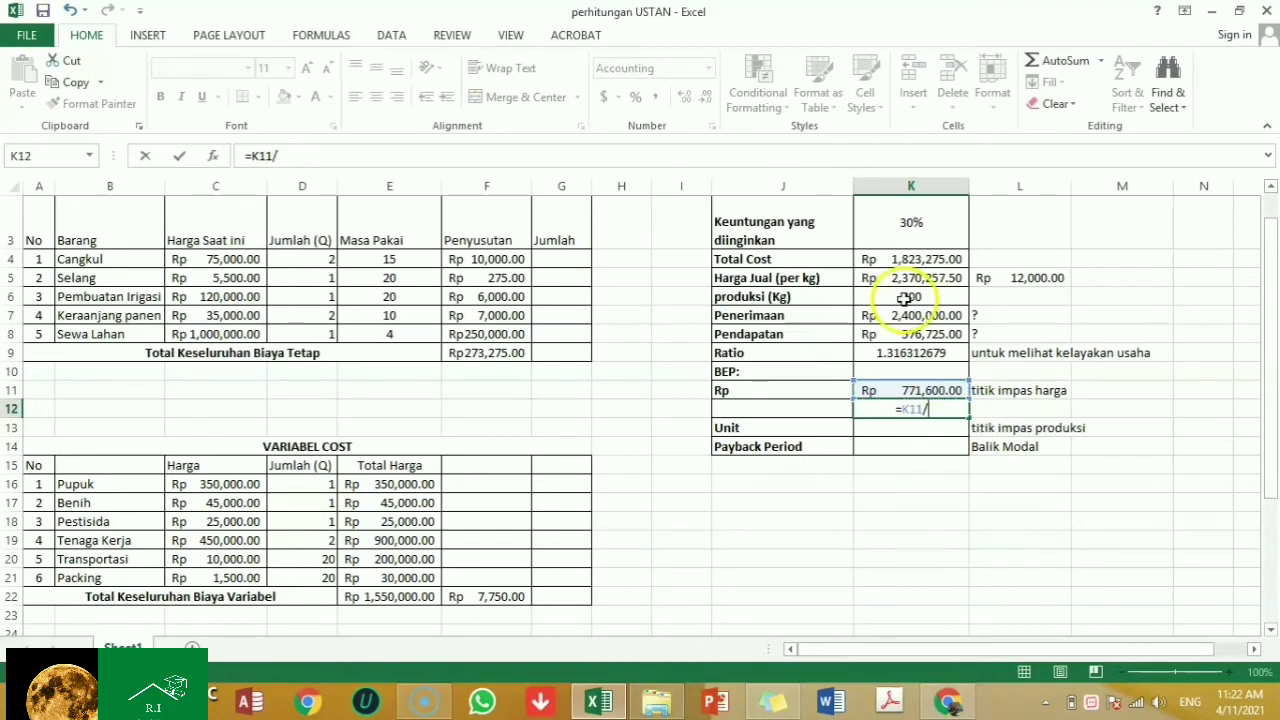
click(903, 297)
key(Return)
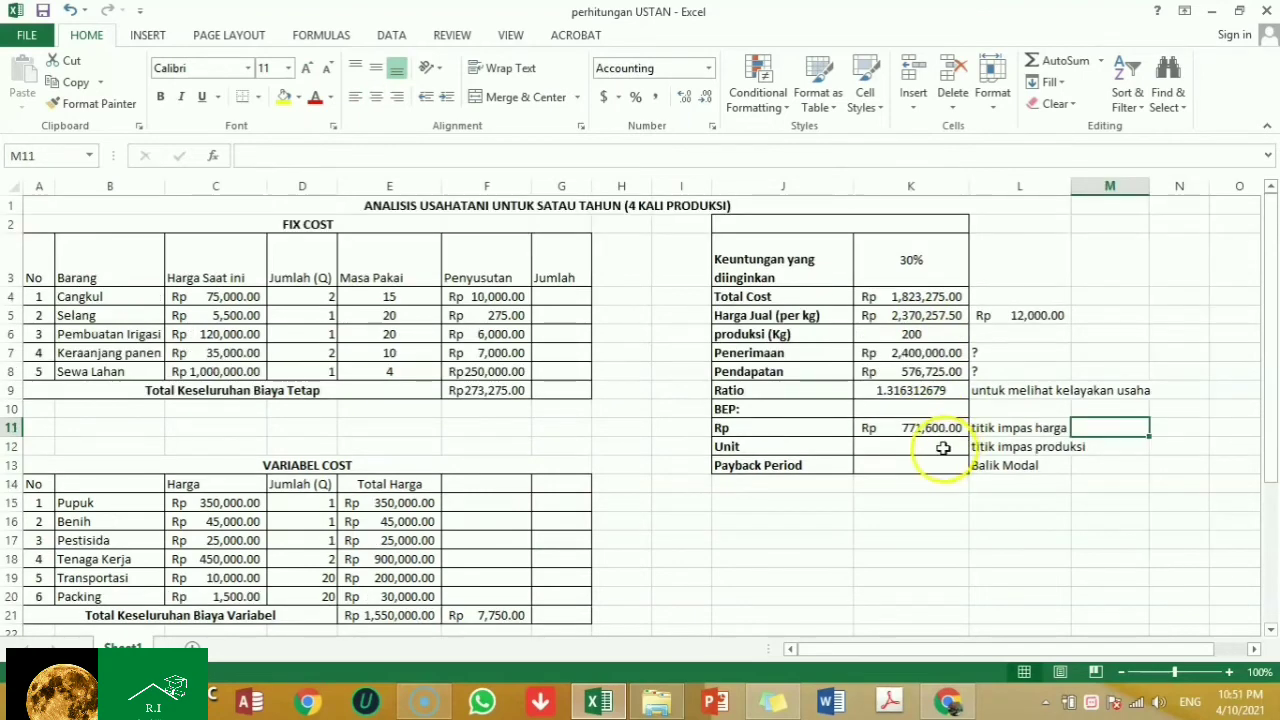
Enter =F9/(L5-F21) in the Unit cell K12, giving a break-even of Rp 64.30.
click(941, 447)
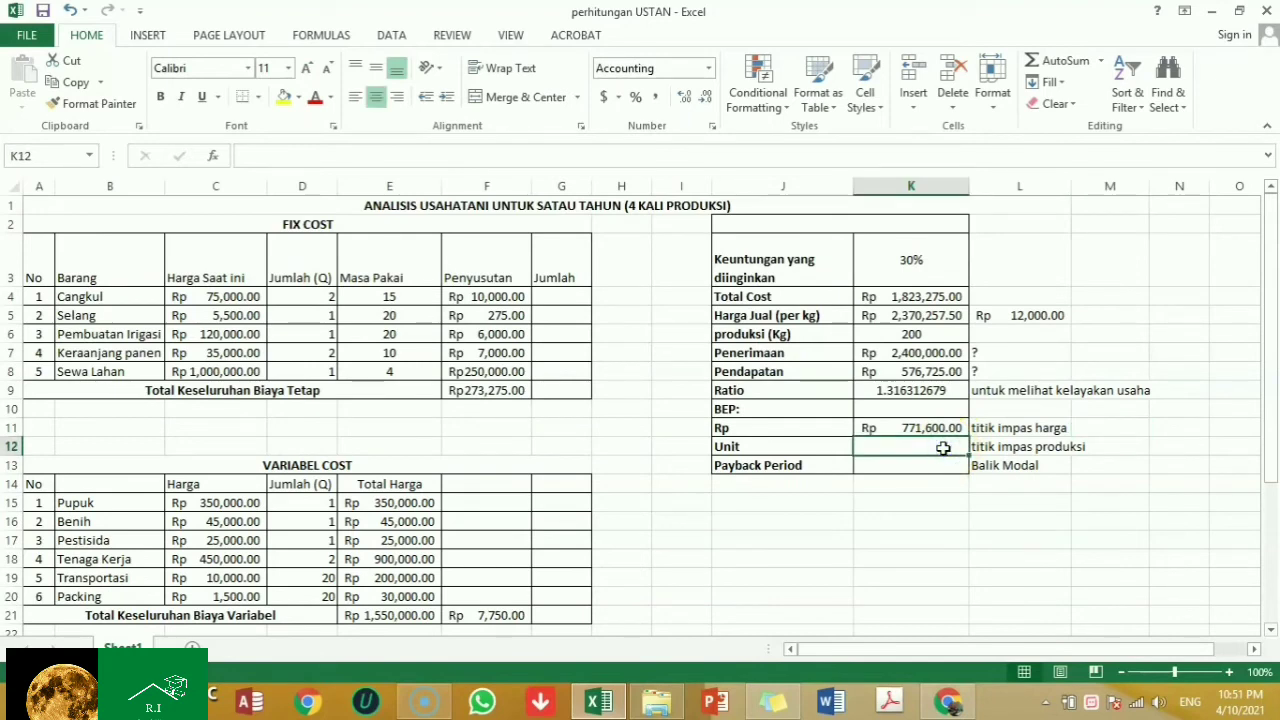
text(=)
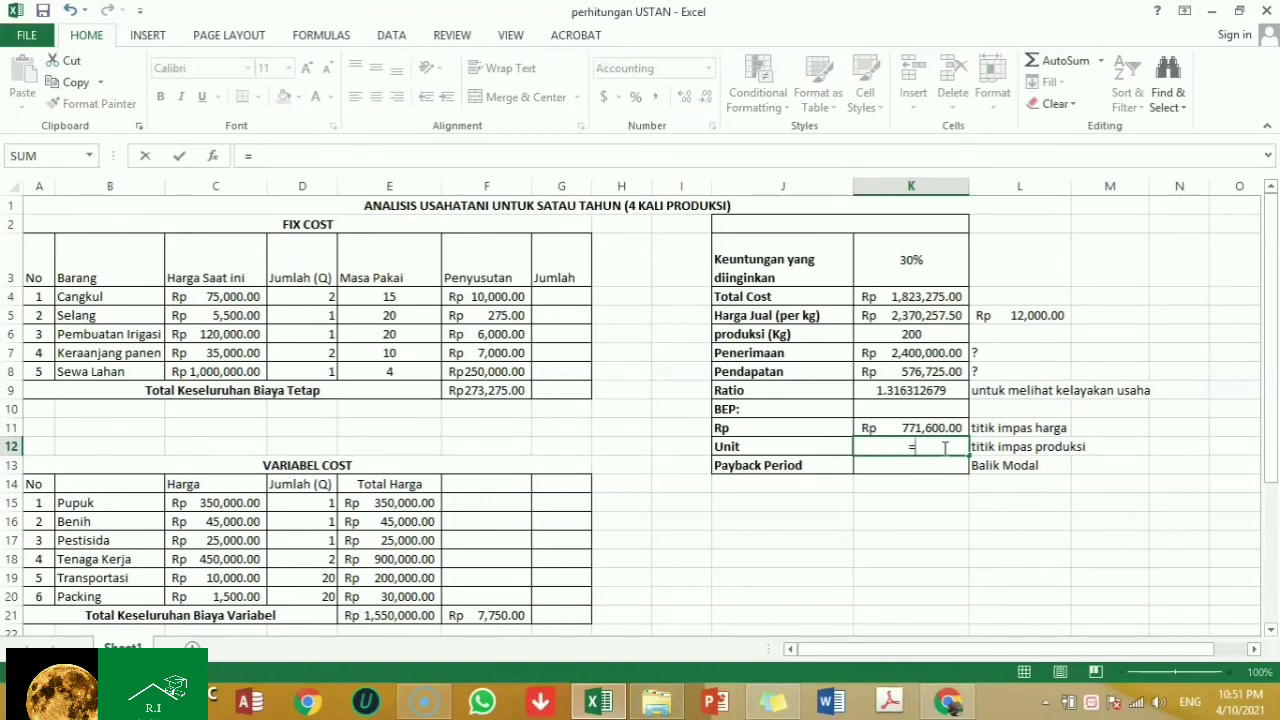
click(513, 391)
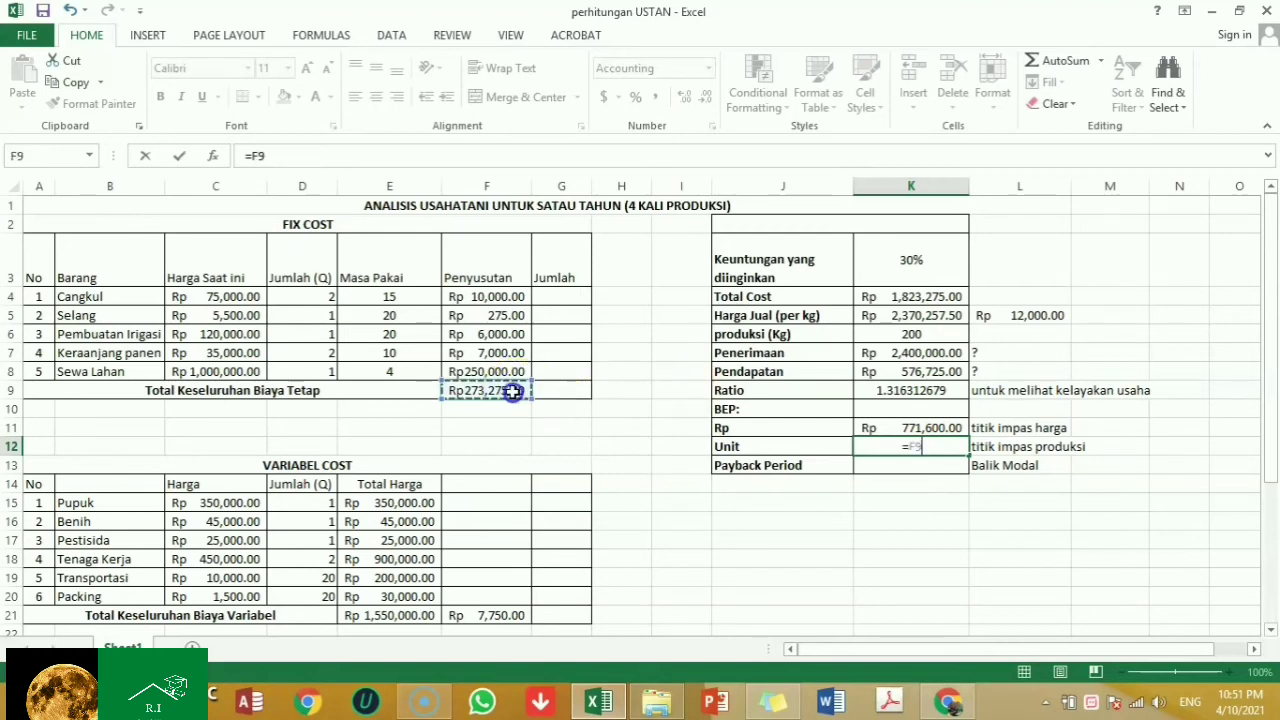
text(/)
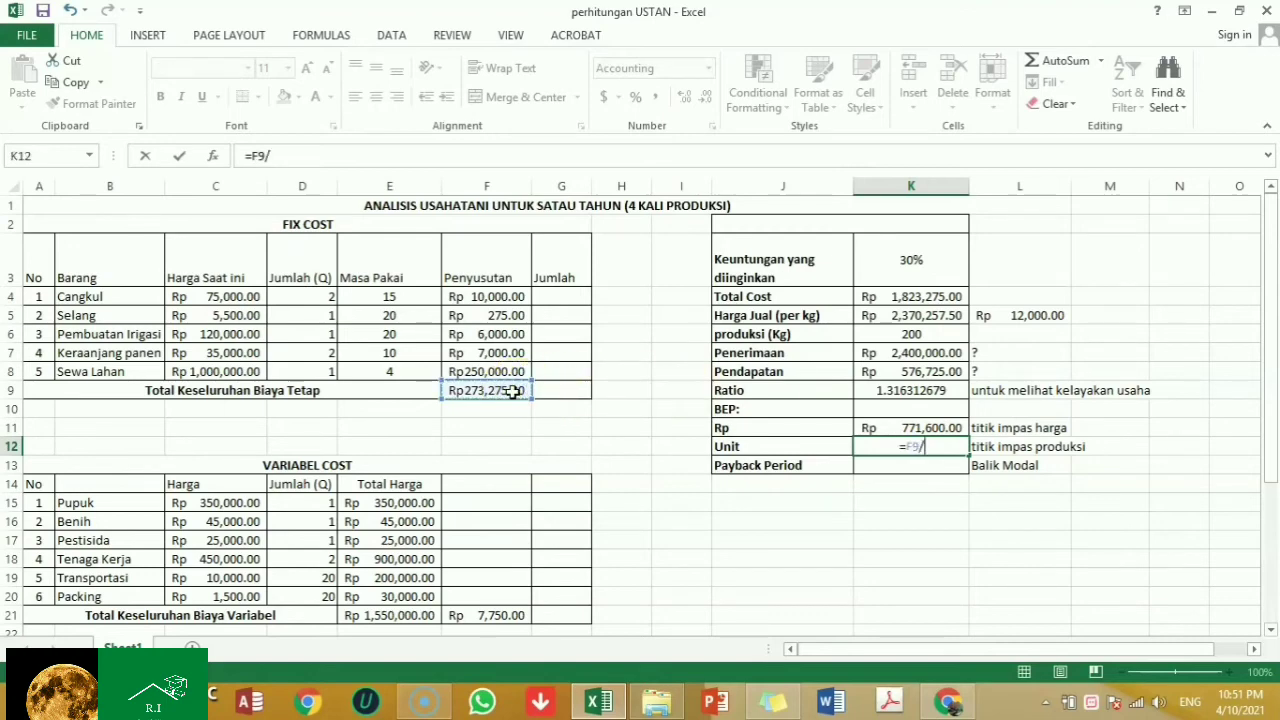
text(()
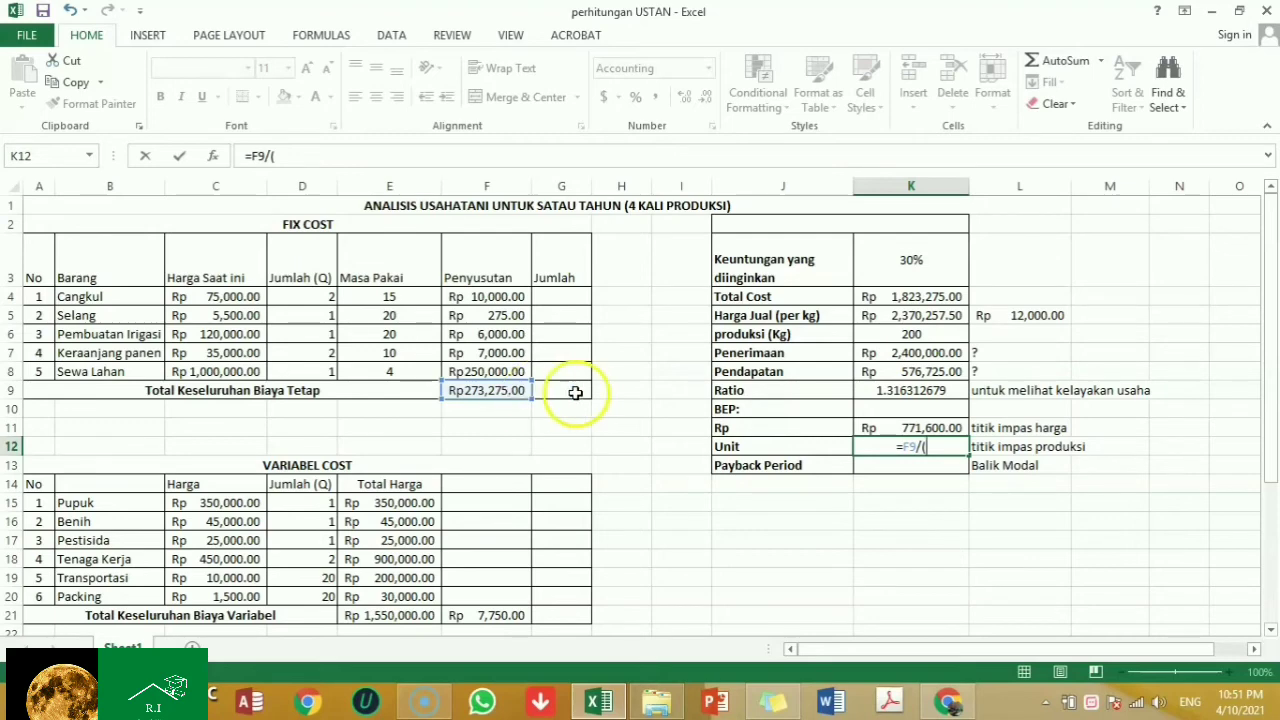
click(1000, 314)
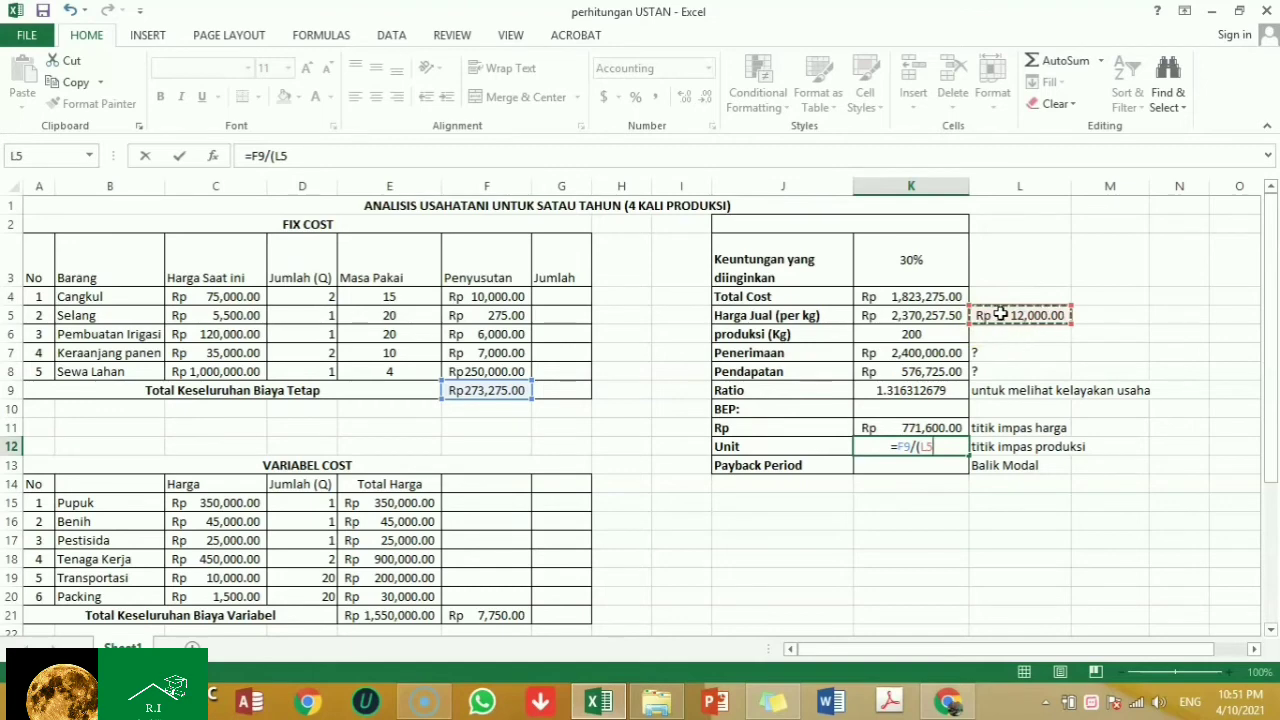
text(-)
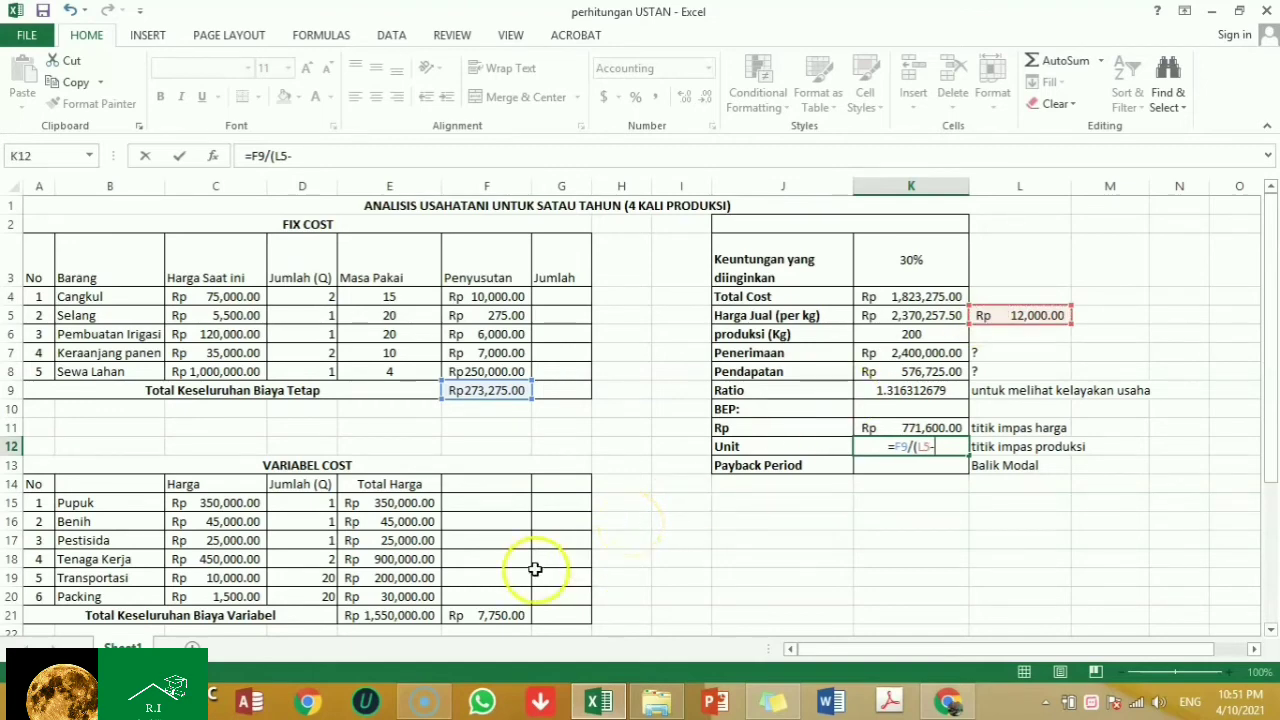
click(497, 615)
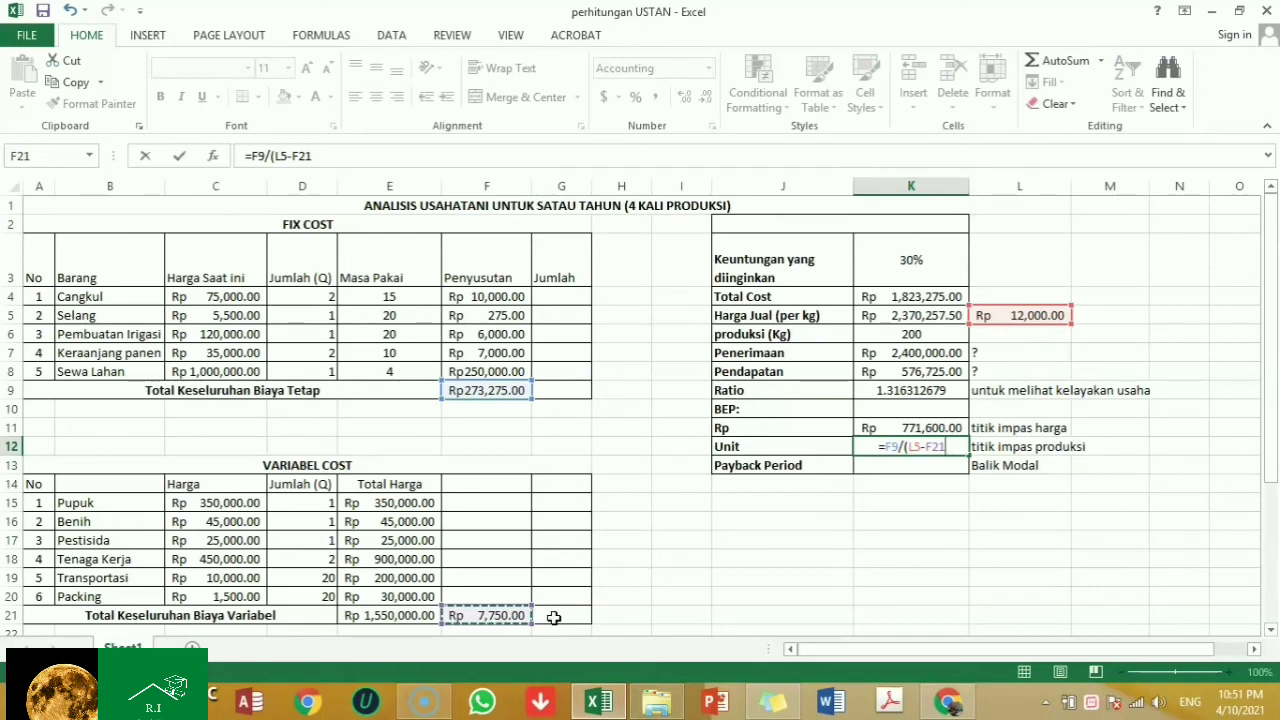
text())
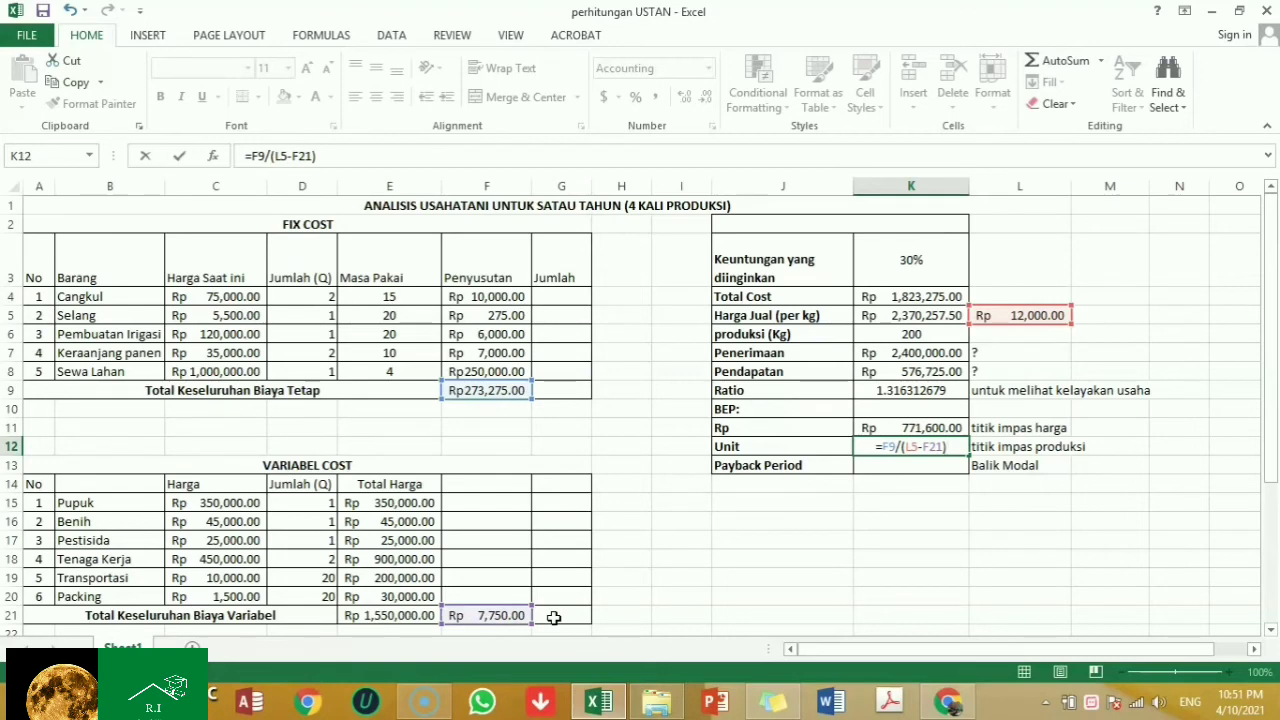
key(Return)
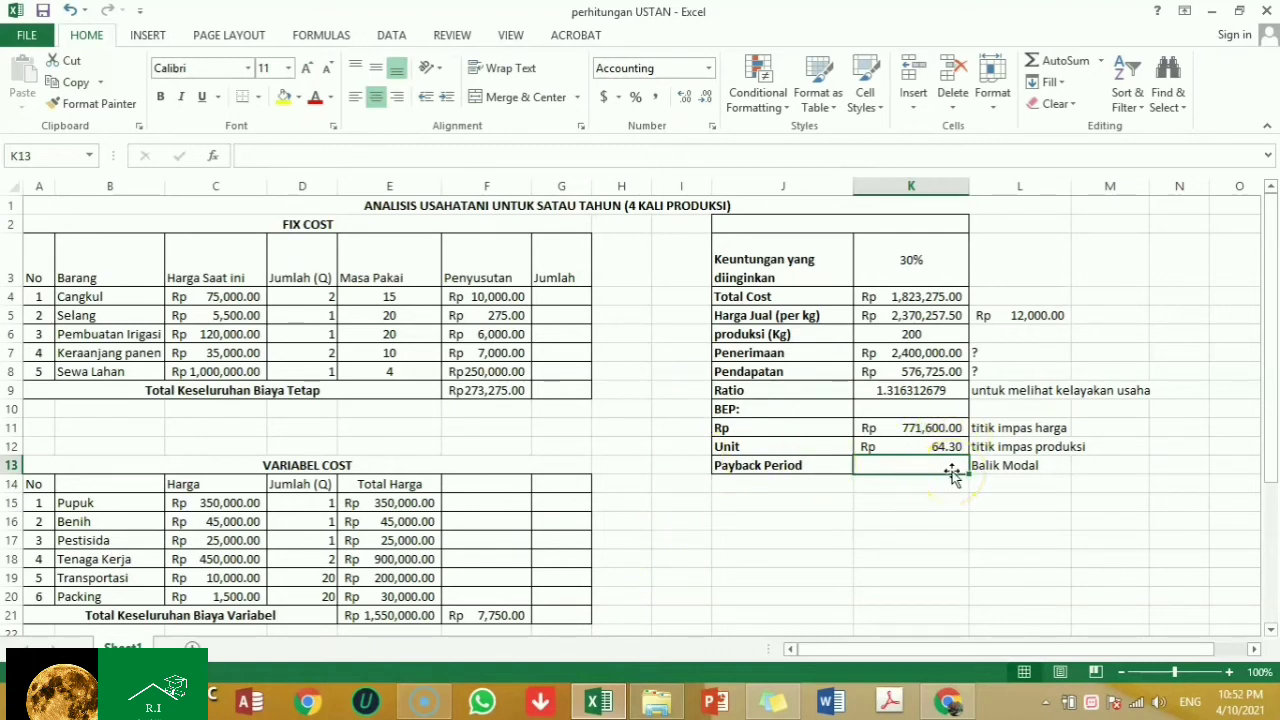
Change cell K12 to General number format so it reads 64.3.
click(925, 447)
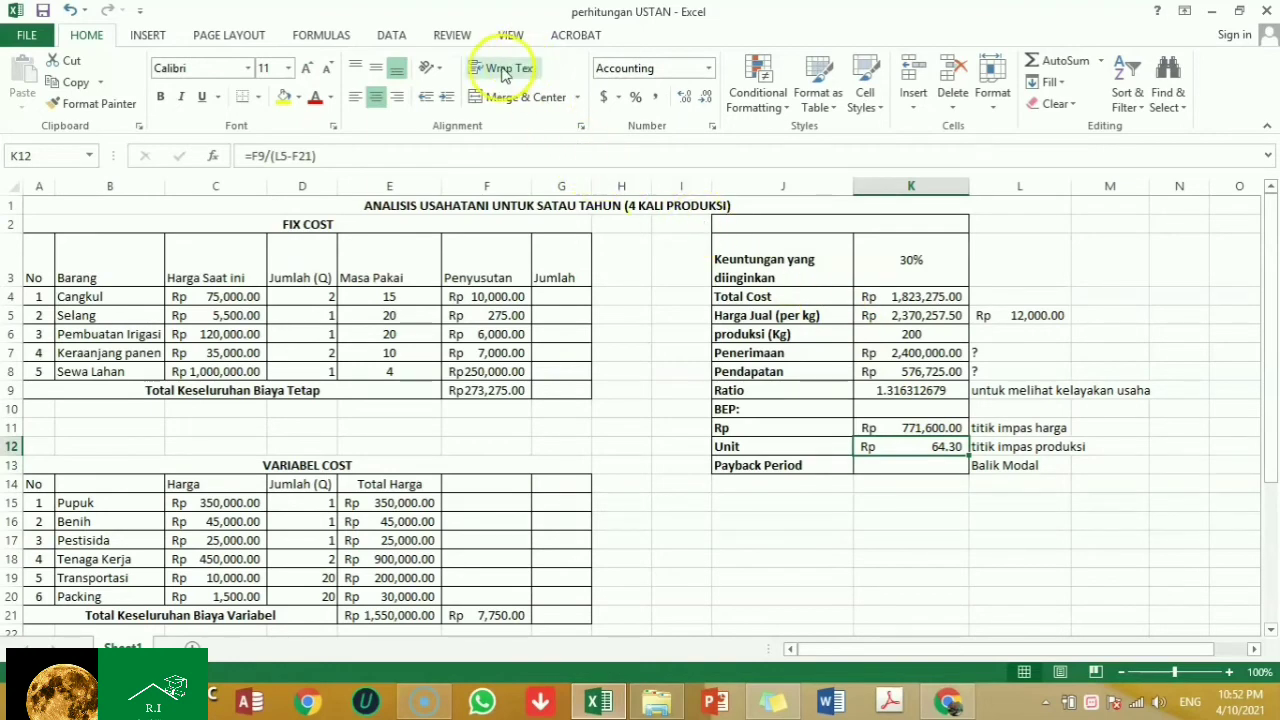
click(708, 68)
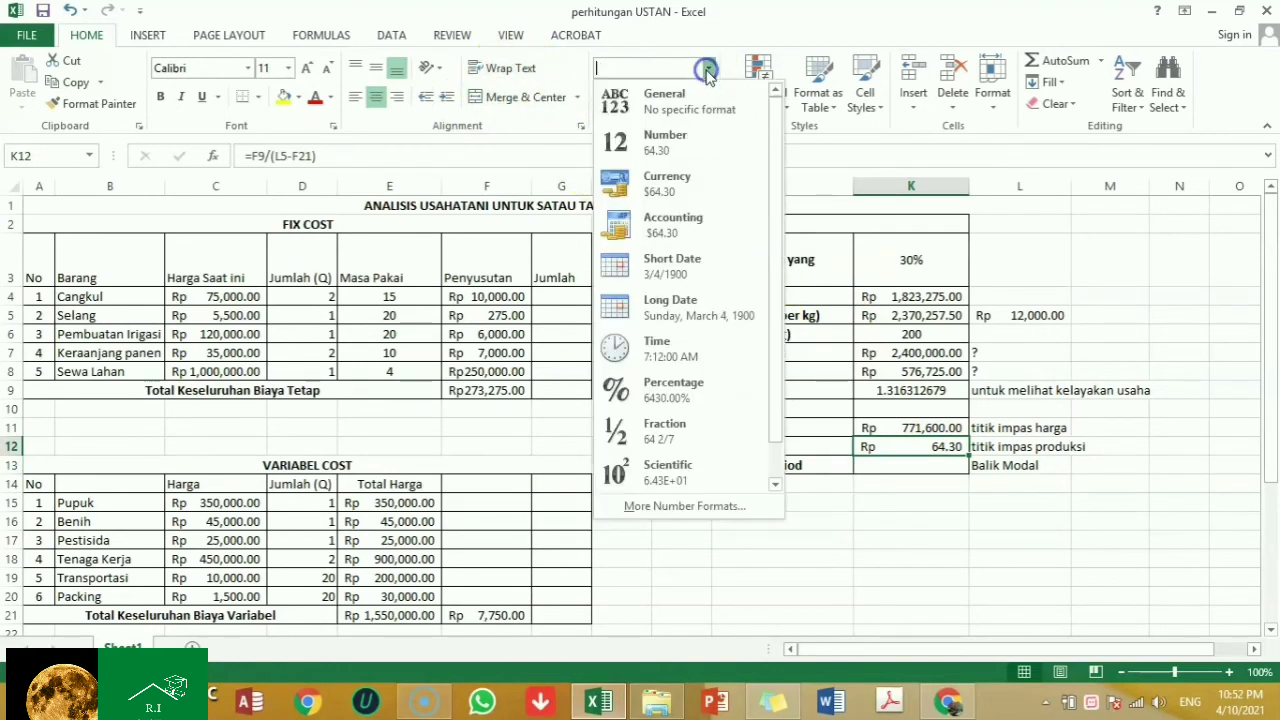
click(668, 102)
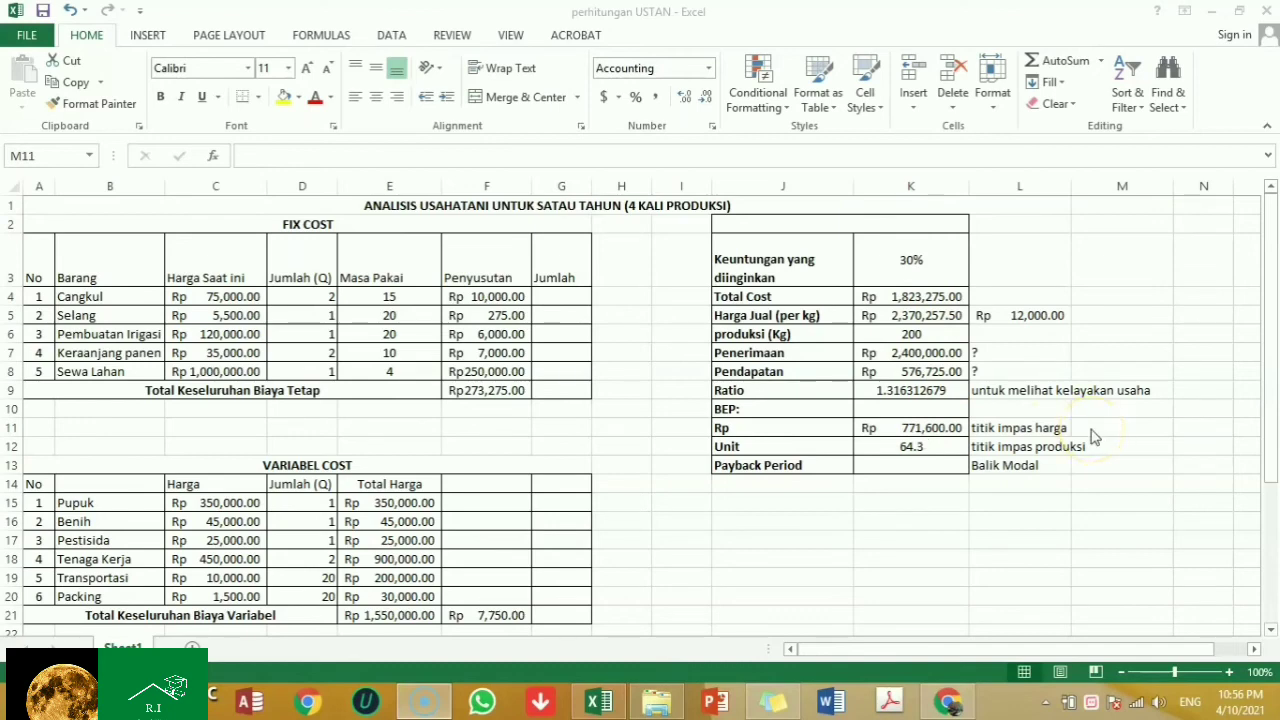
Insert a row above Unit and enter =K11/K6 in the new K12, giving Rp 3,858.00.
click(894, 446)
key(F4)
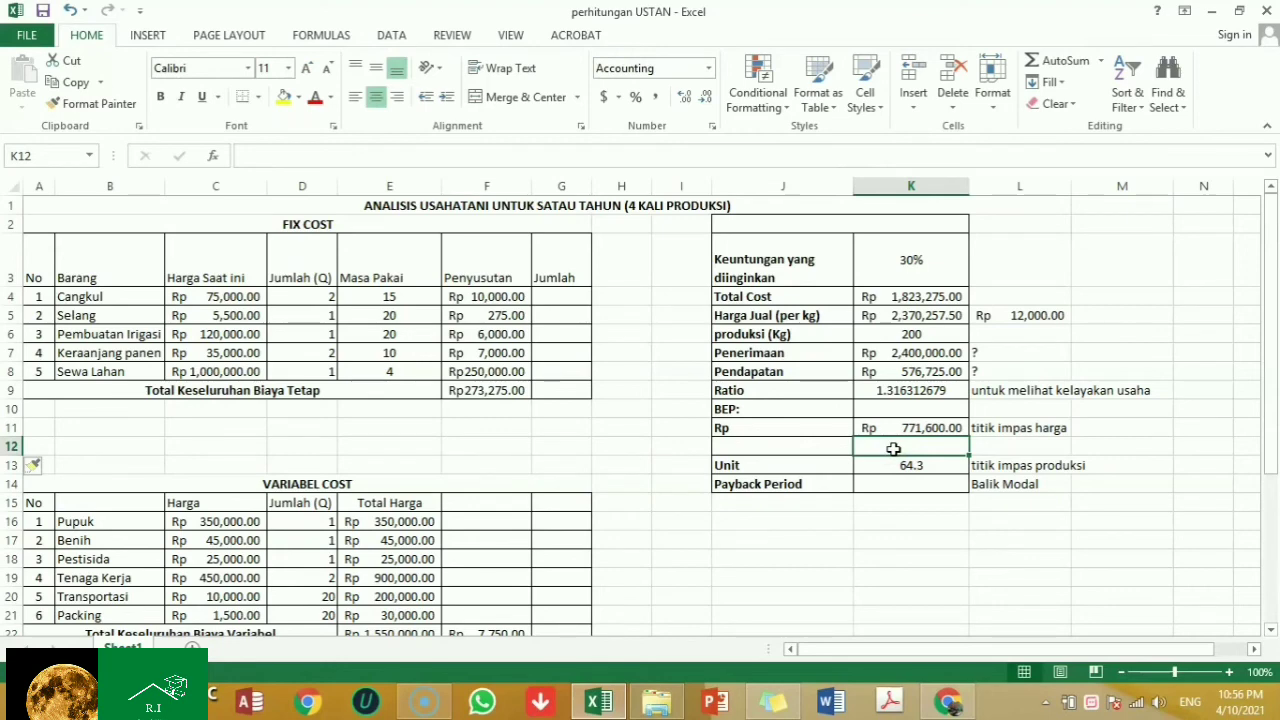
text(=)
click(910, 440)
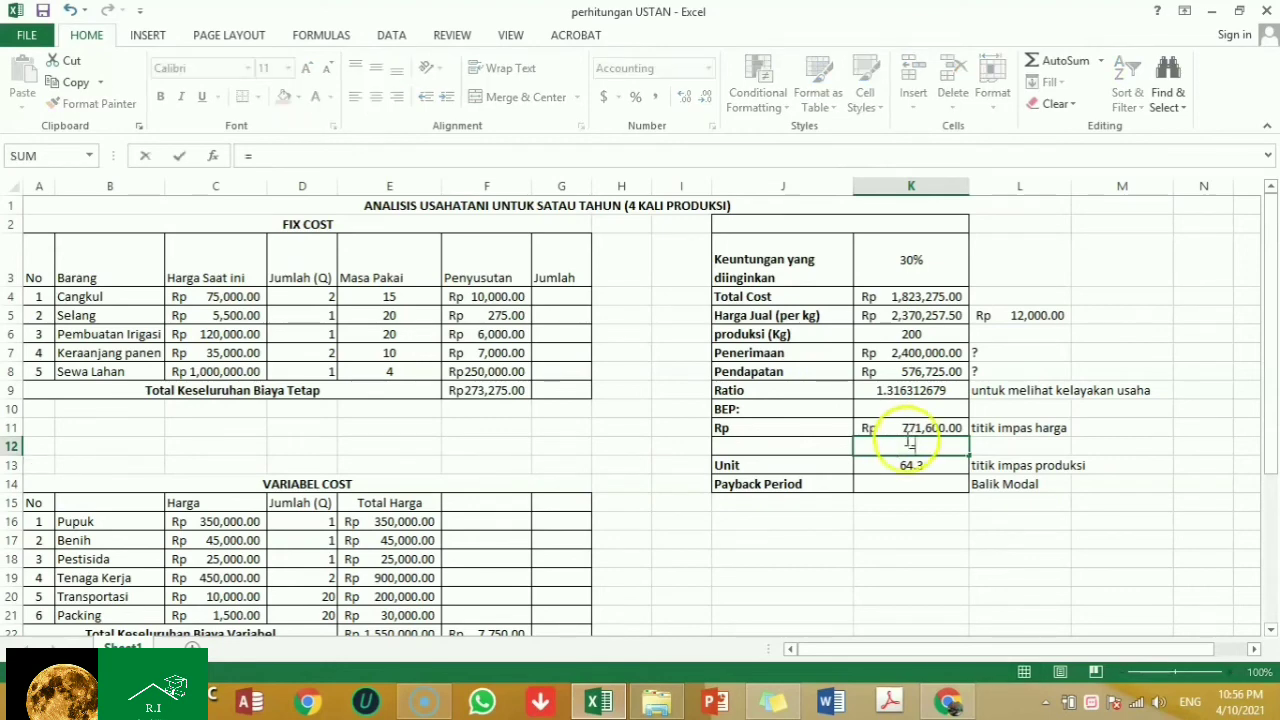
click(909, 428)
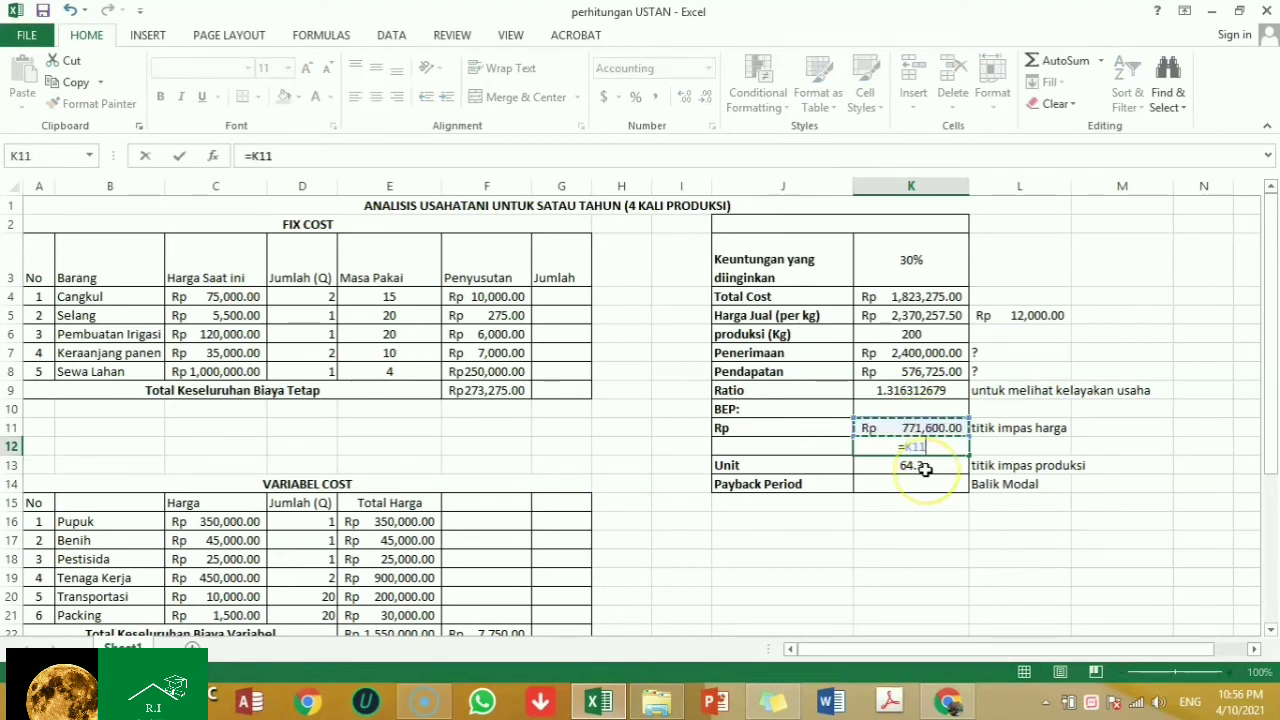
text(/)
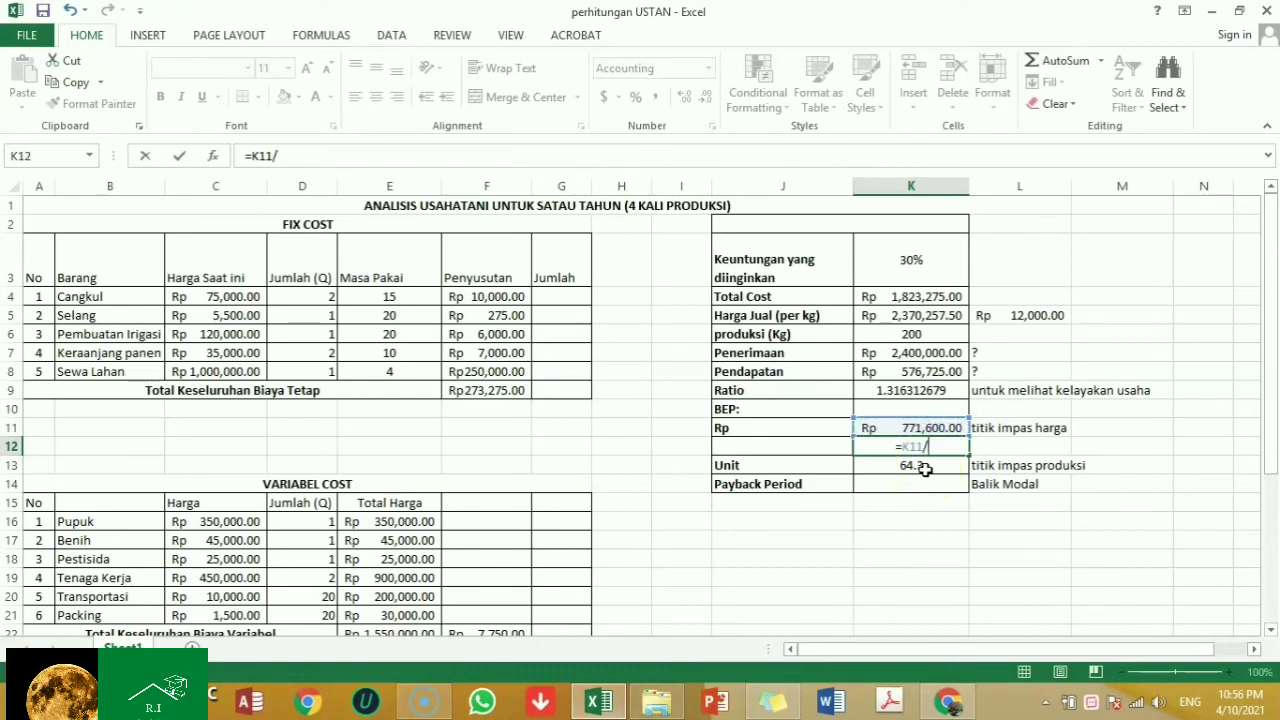
click(918, 335)
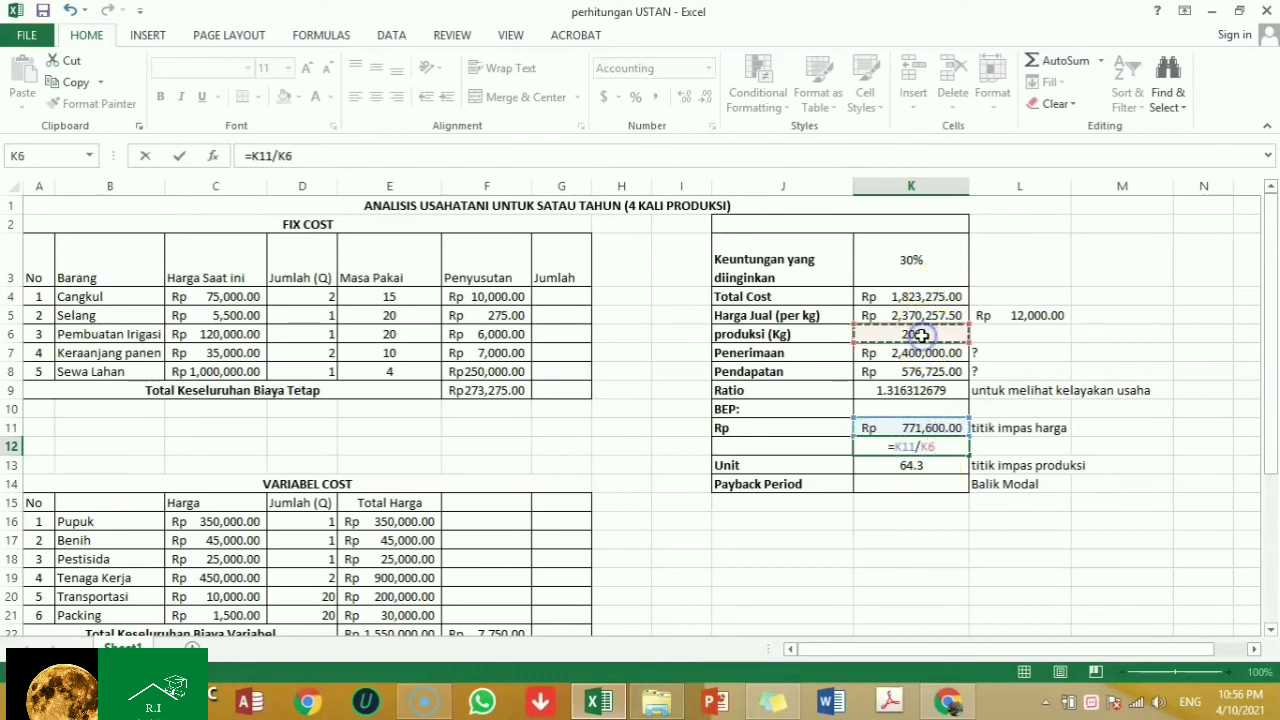
key(Return)
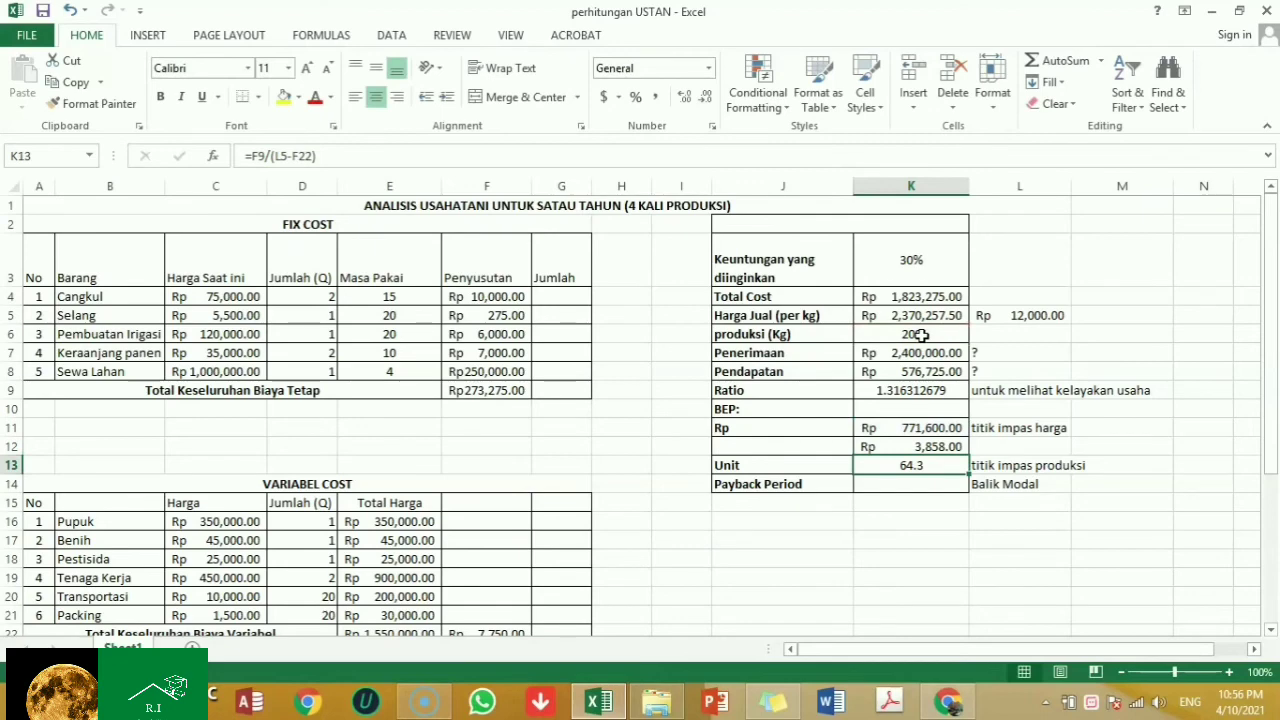
click(952, 446)
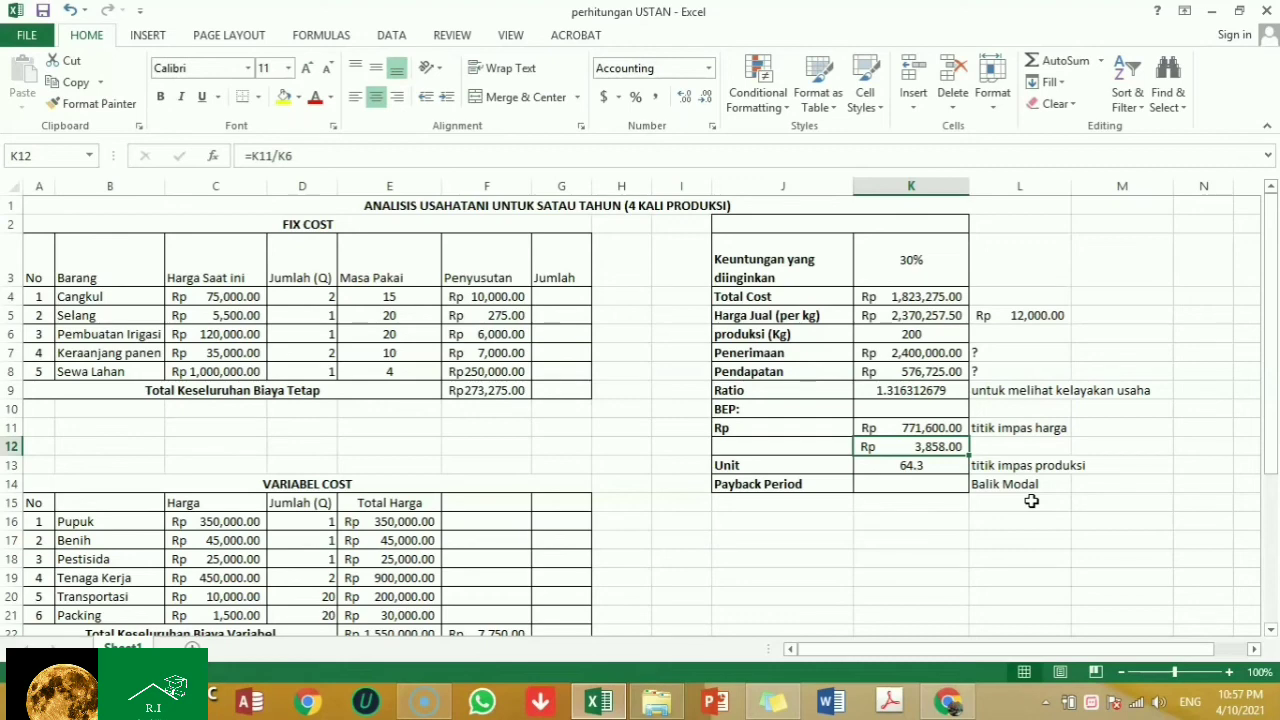
Enter =F9/K8*0.25 in K14, using a decimal point, for a Payback Period of 0.118459838.
click(921, 487)
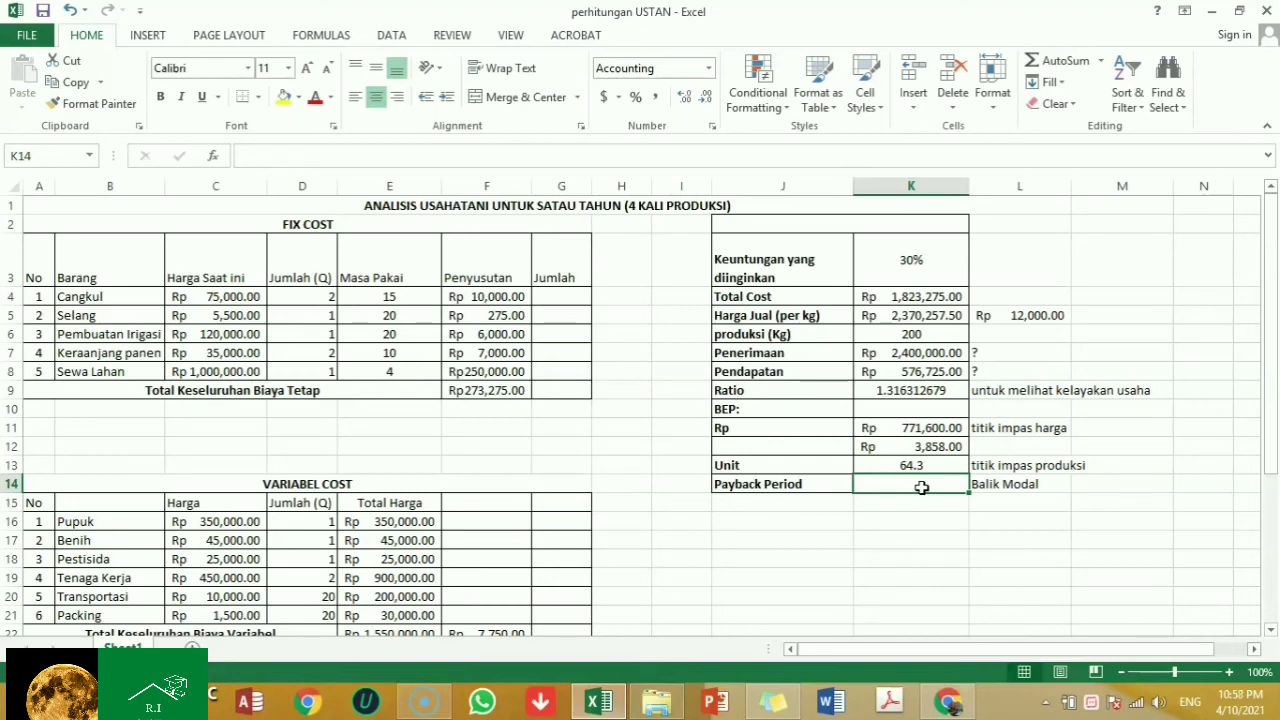
text(=)
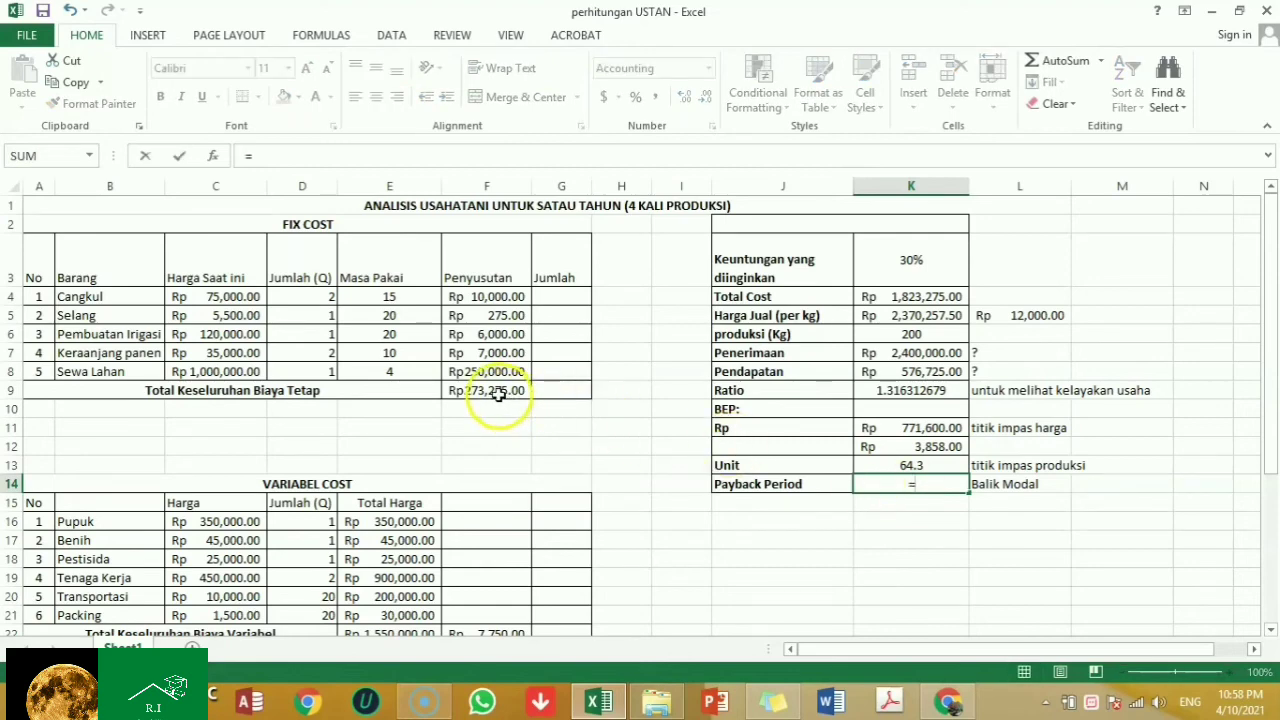
click(500, 393)
text(/)
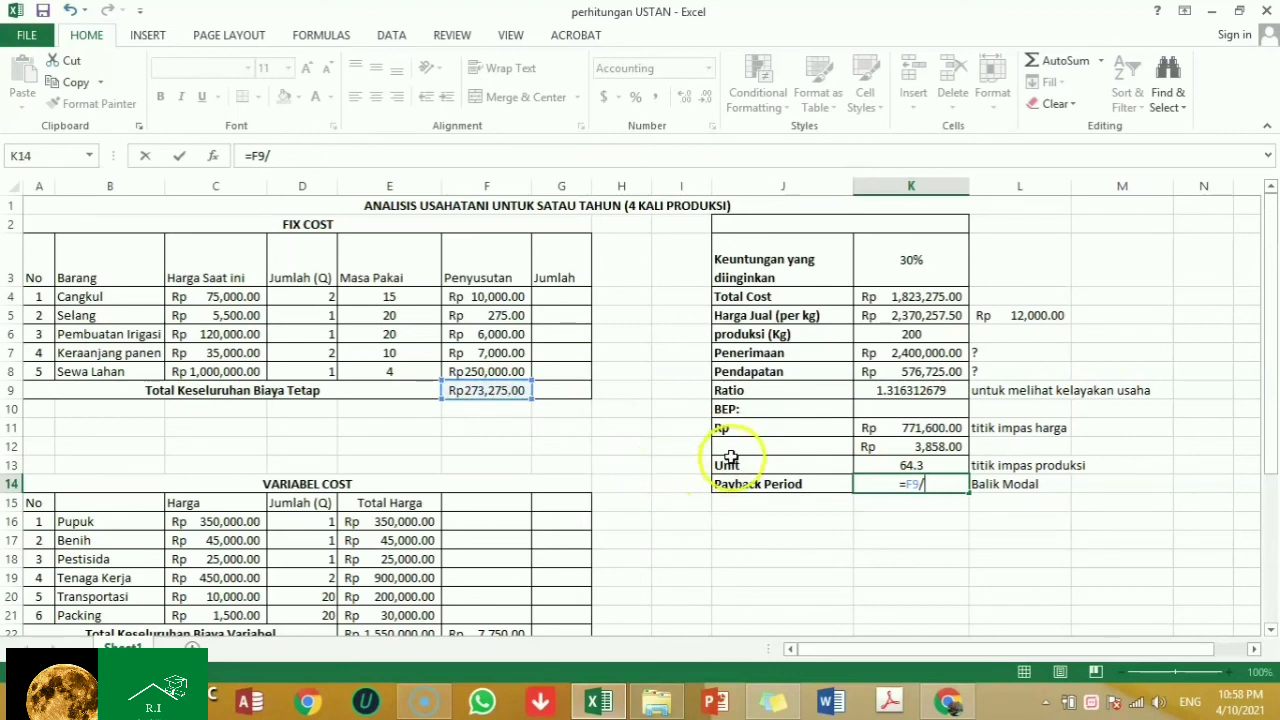
click(907, 371)
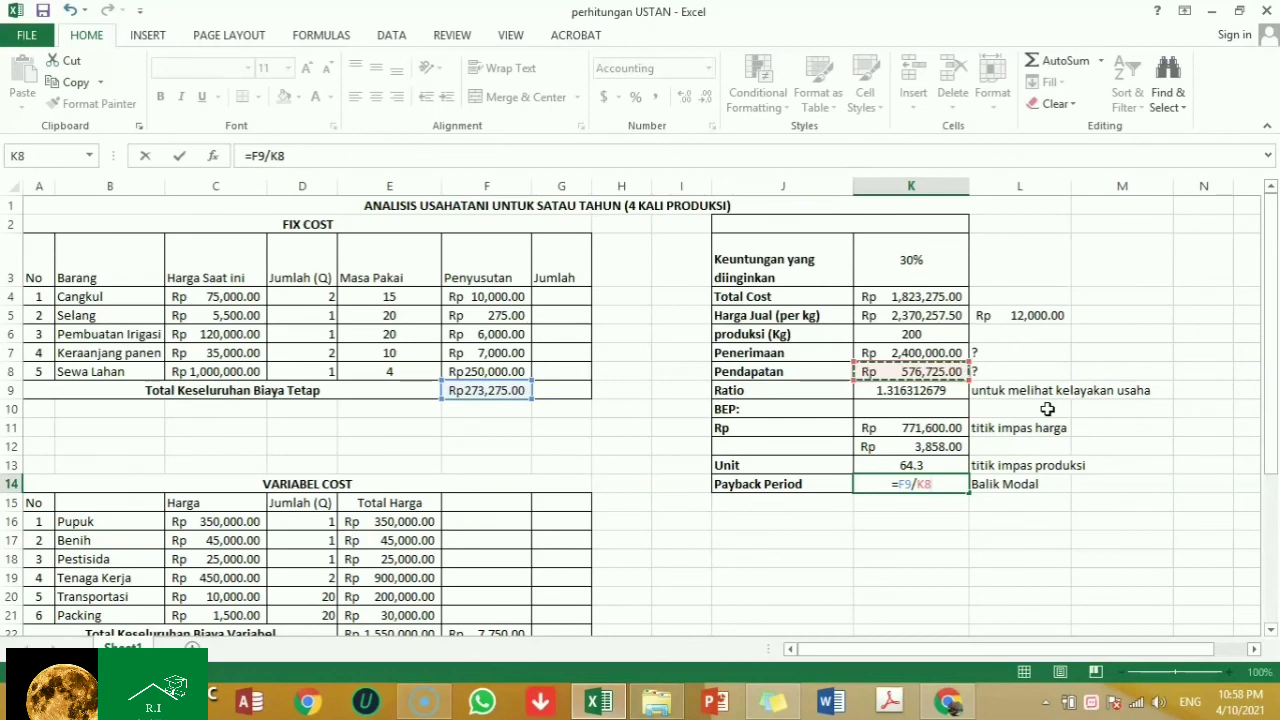
text(*)
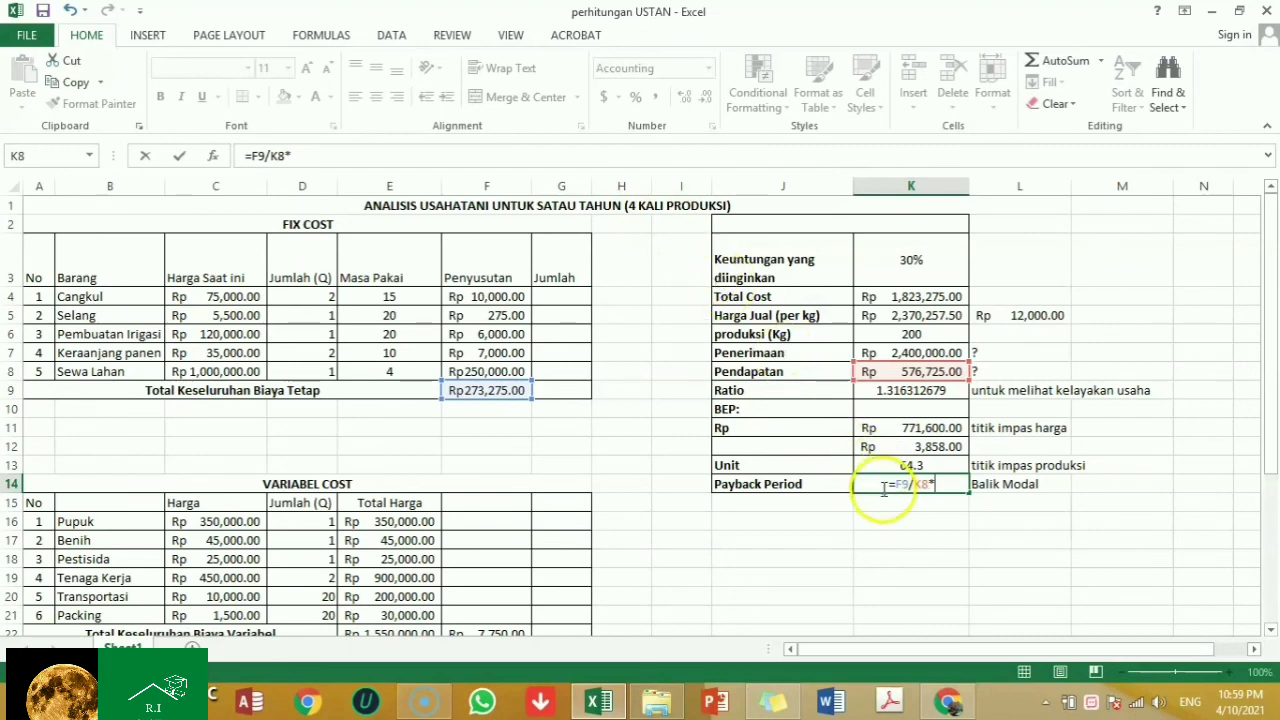
text(0)
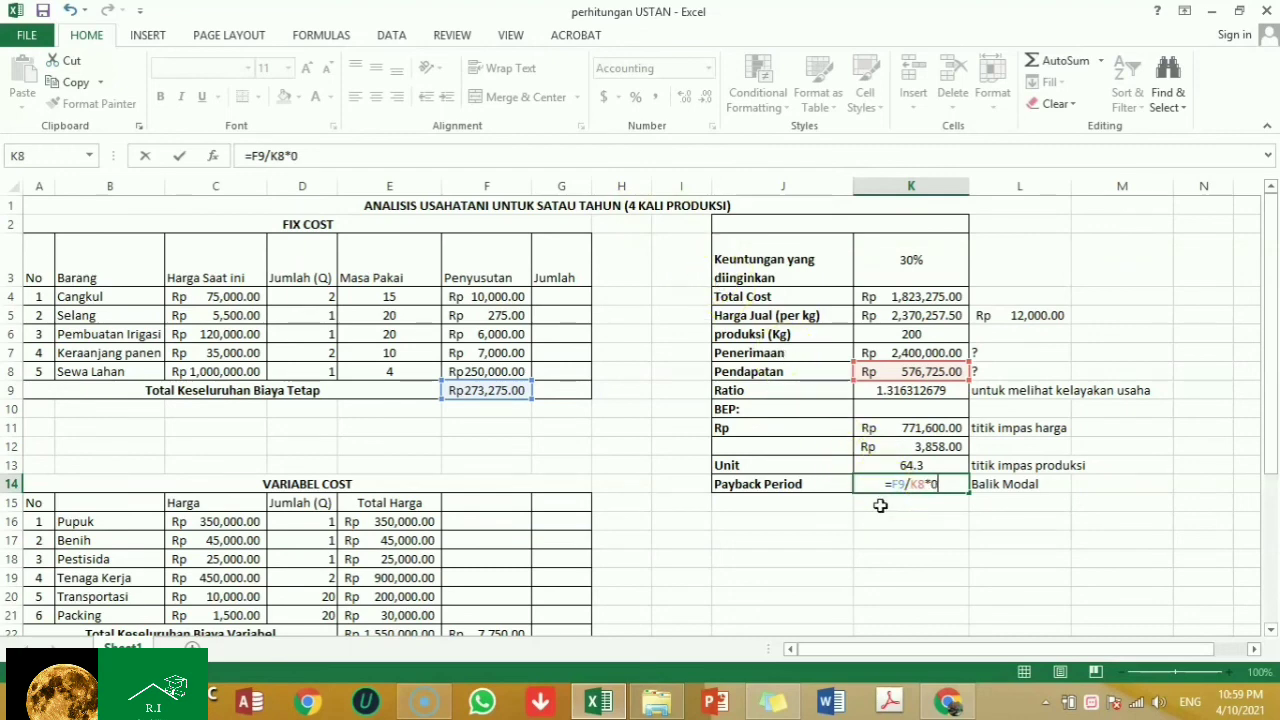
text(,2)
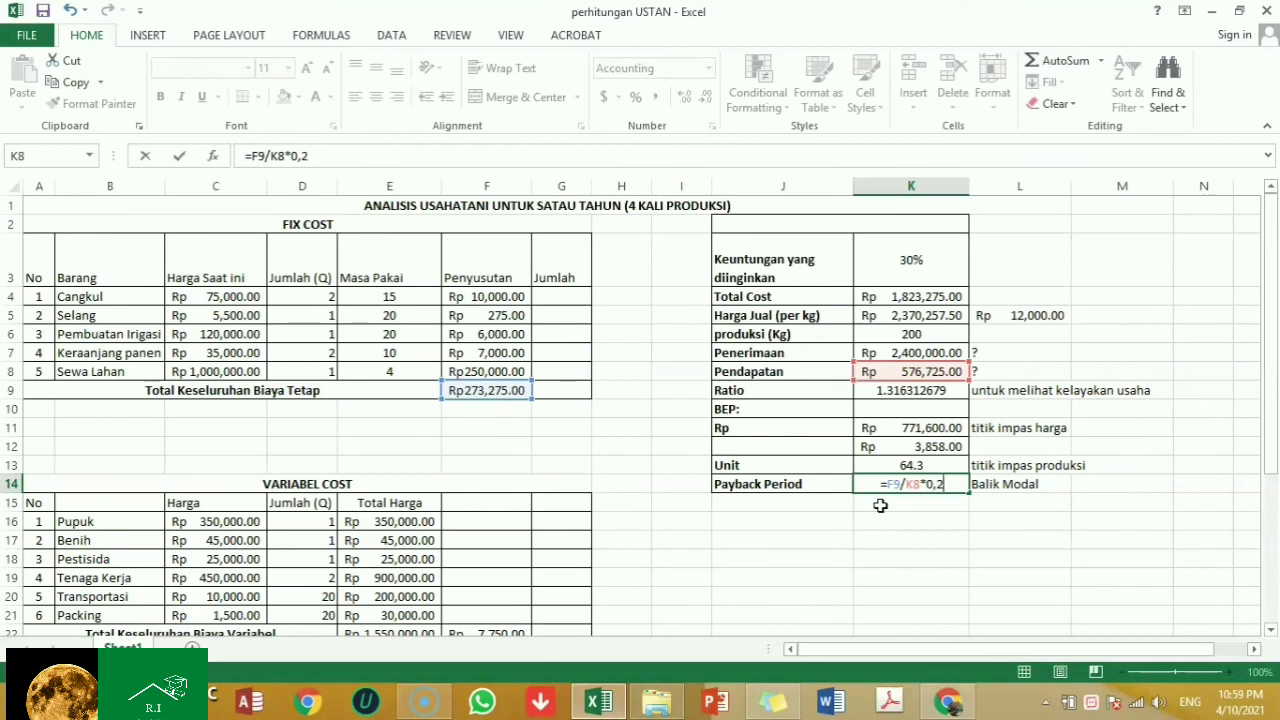
text(5)
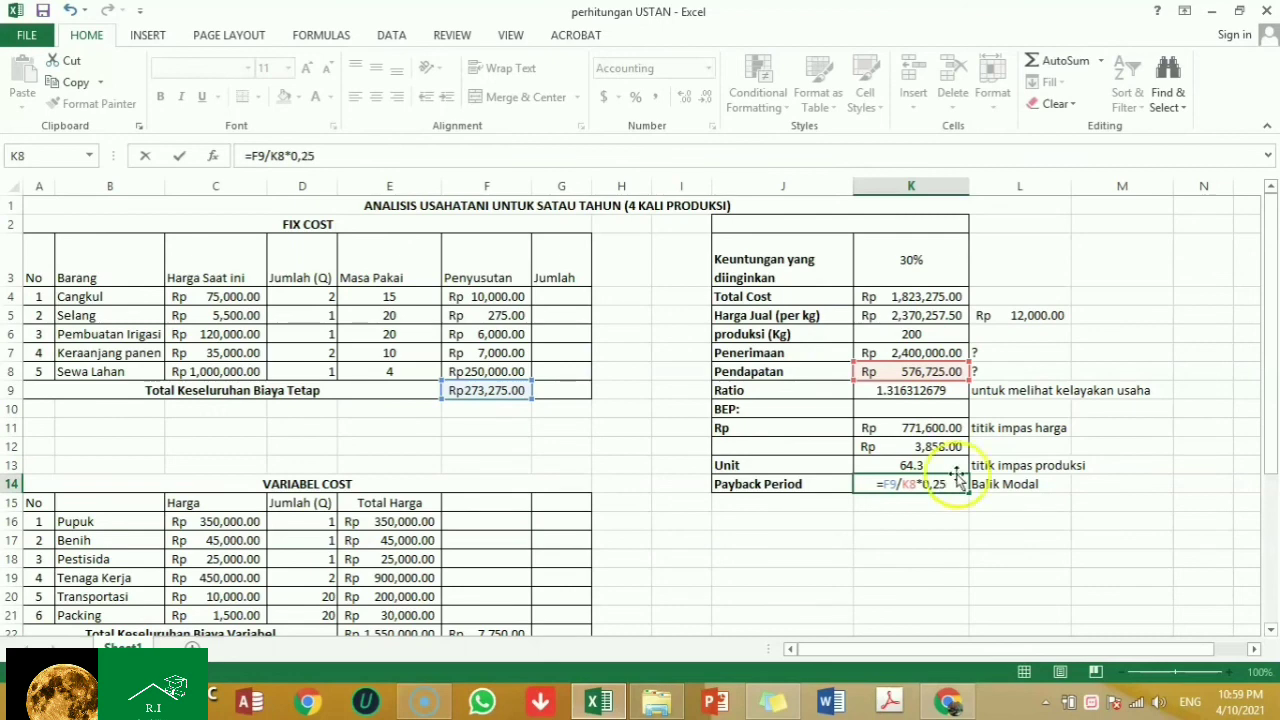
click(932, 484)
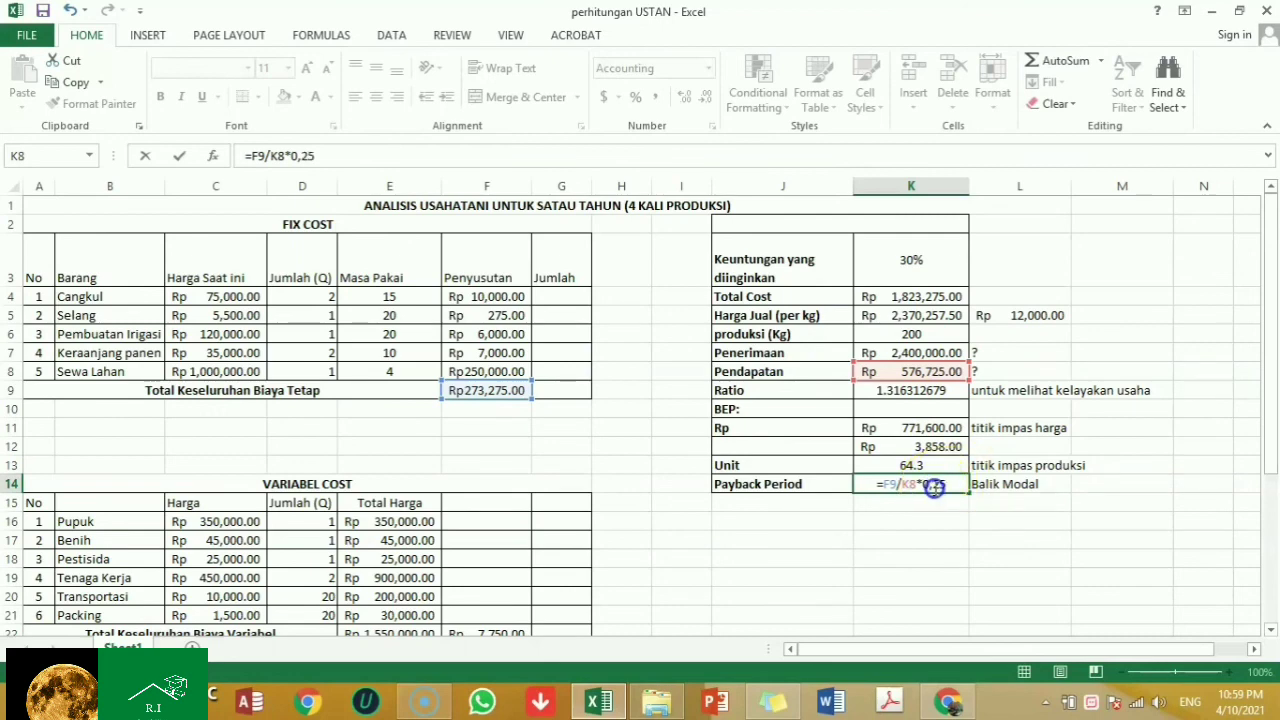
key(BackSpace)
text(.)
click(944, 508)
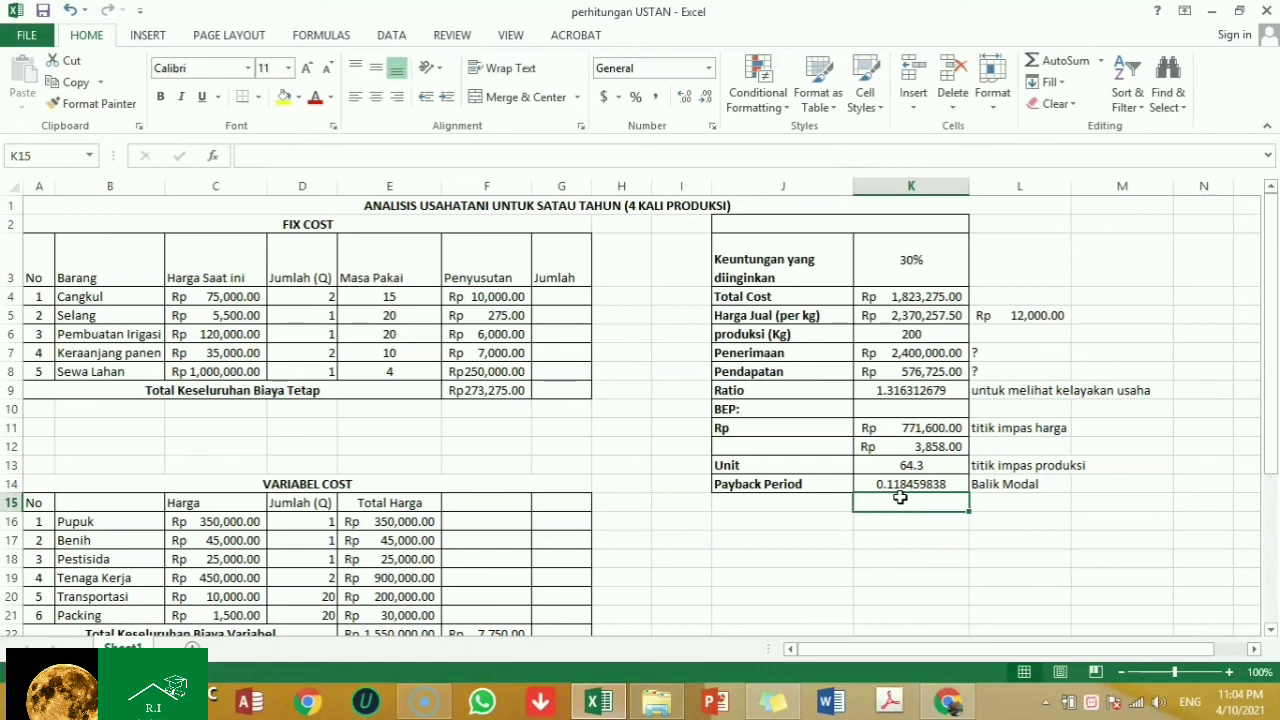
text(=)
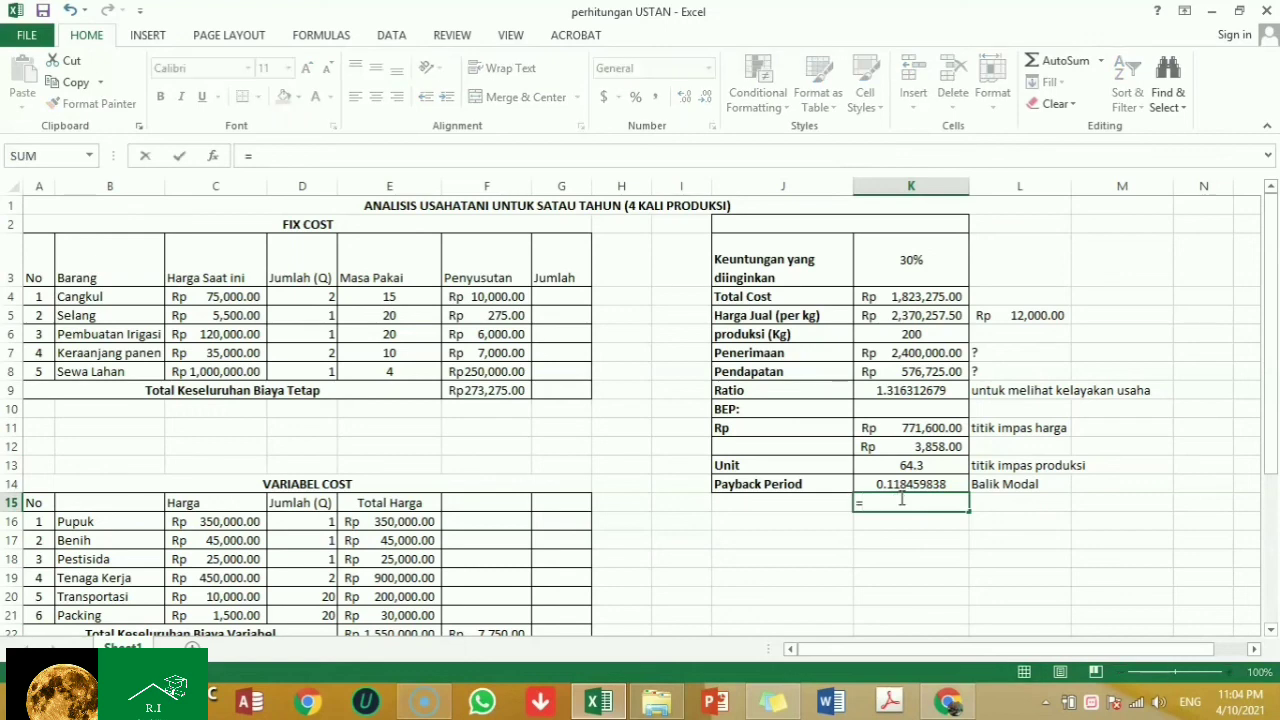
Enter =K14*12 in K15, giving a payback period of 1.421518055 months.
click(901, 484)
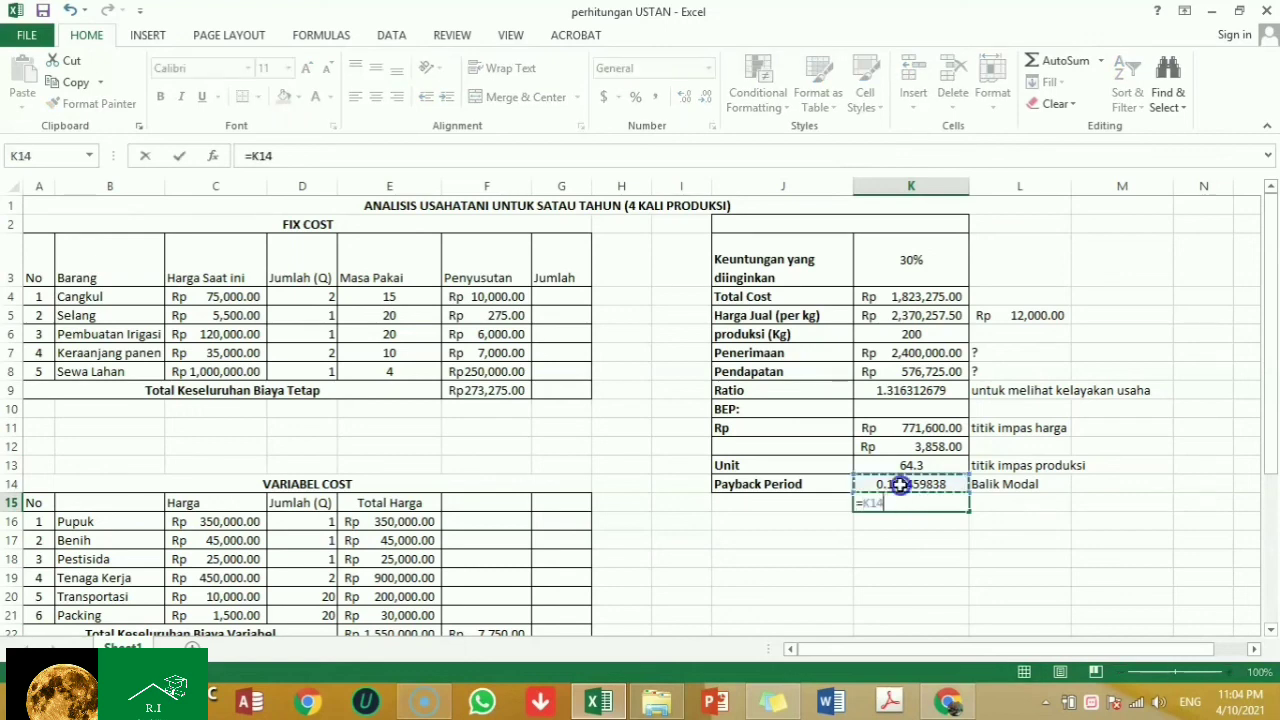
text(*)
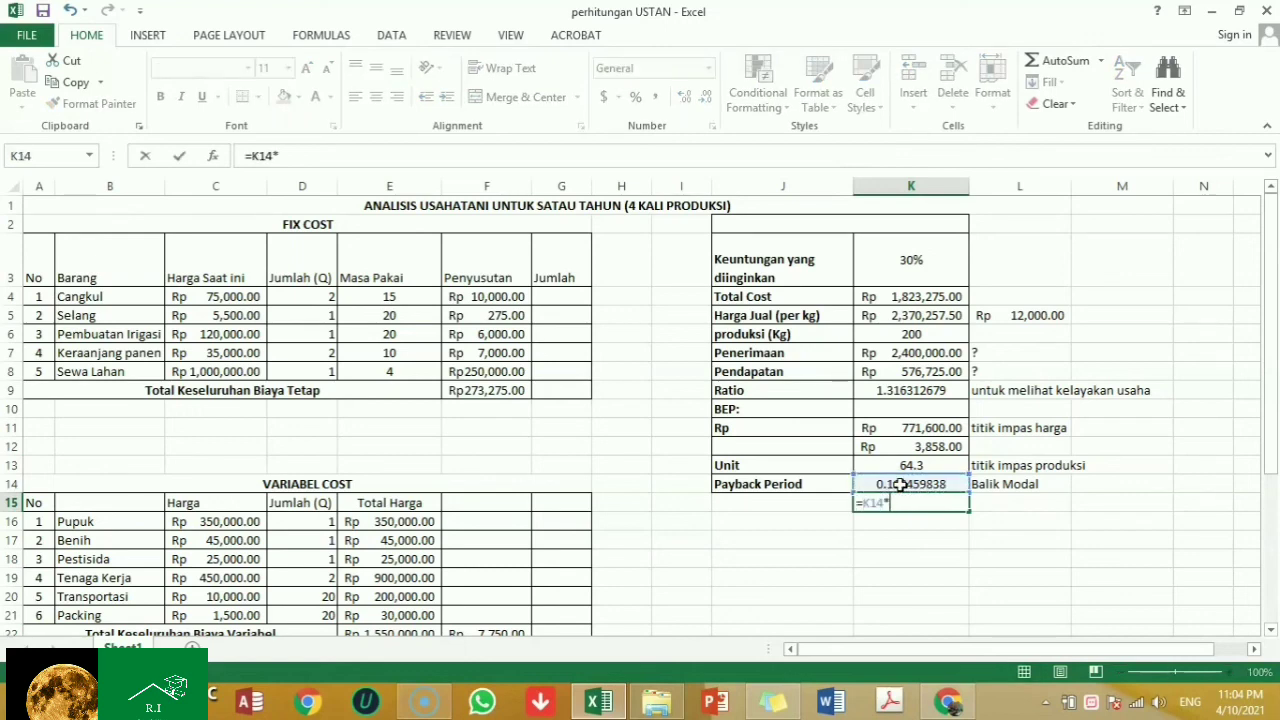
text(12)
key(Return)
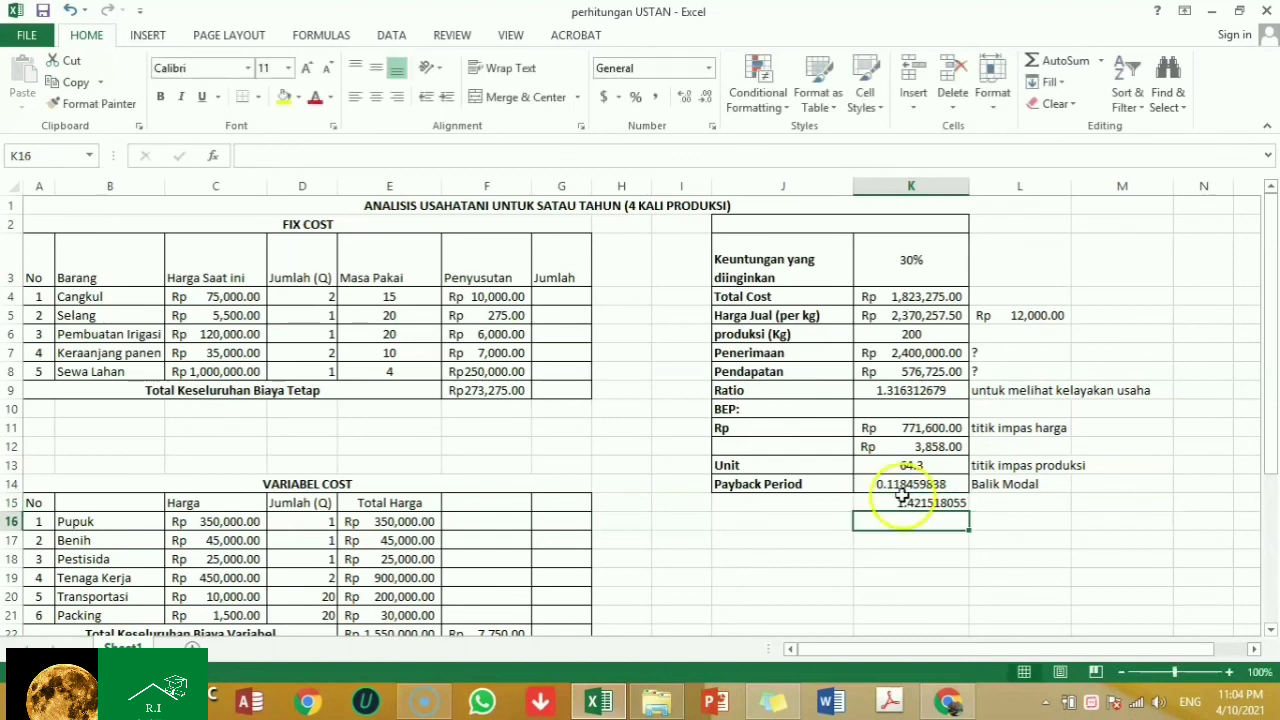